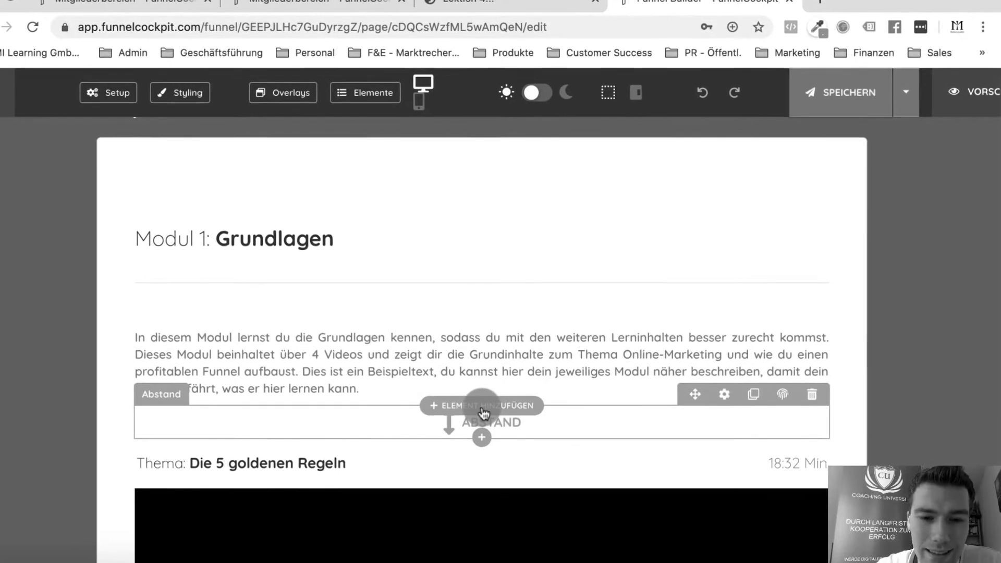
pyautogui.scroll(-5, 468, 523)
pyautogui.scroll(-7, 467, 524)
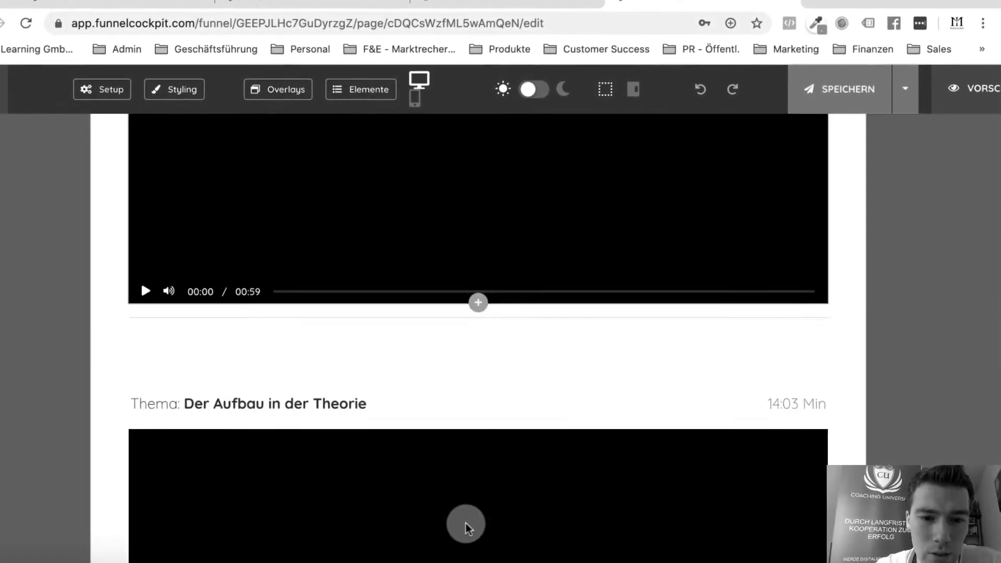
pyautogui.click(478, 266)
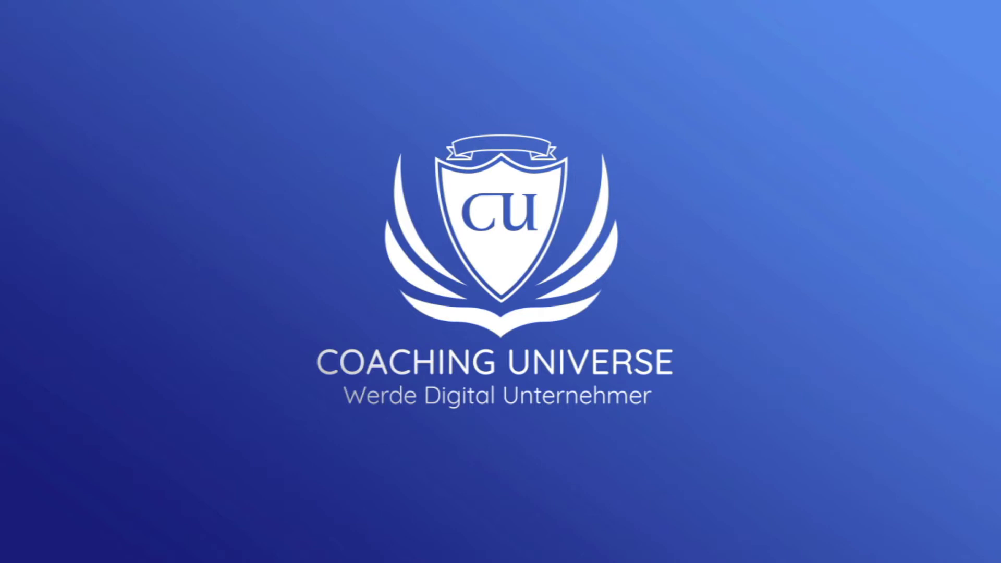
pyautogui.click(661, 240)
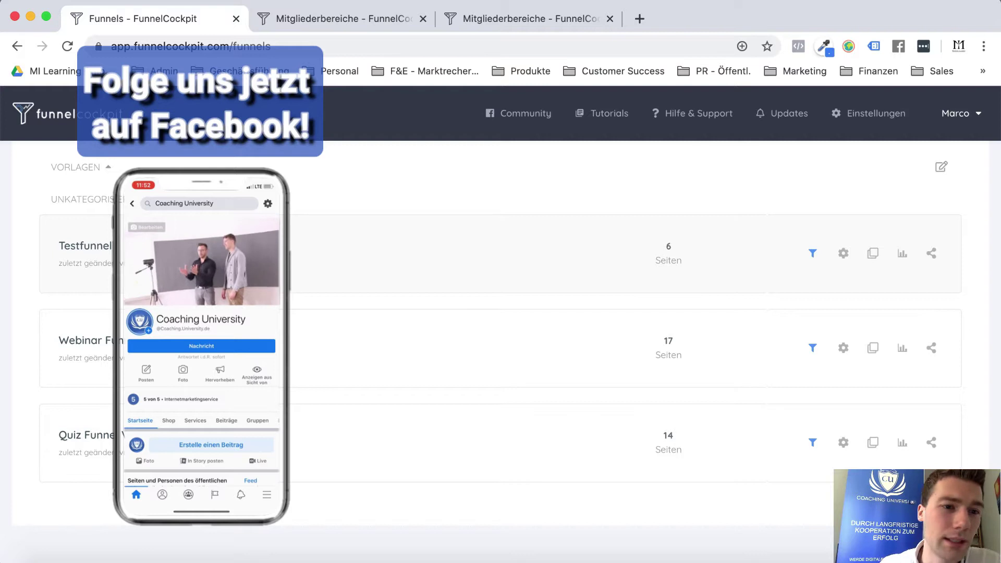
# Open the Testfunnel funnel and go to its Mitgliederbereich section.
pyautogui.click(96, 246)
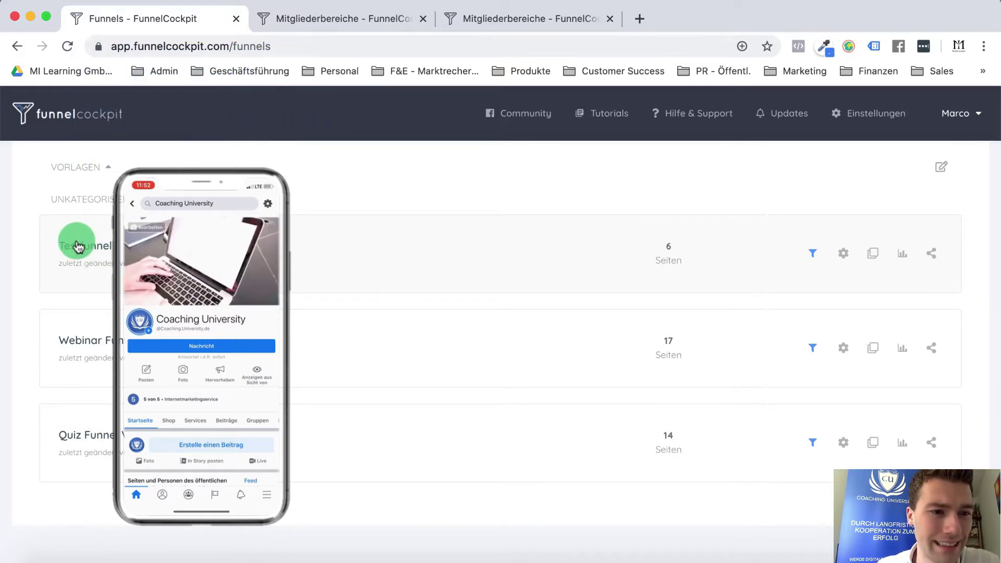
pyautogui.click(101, 241)
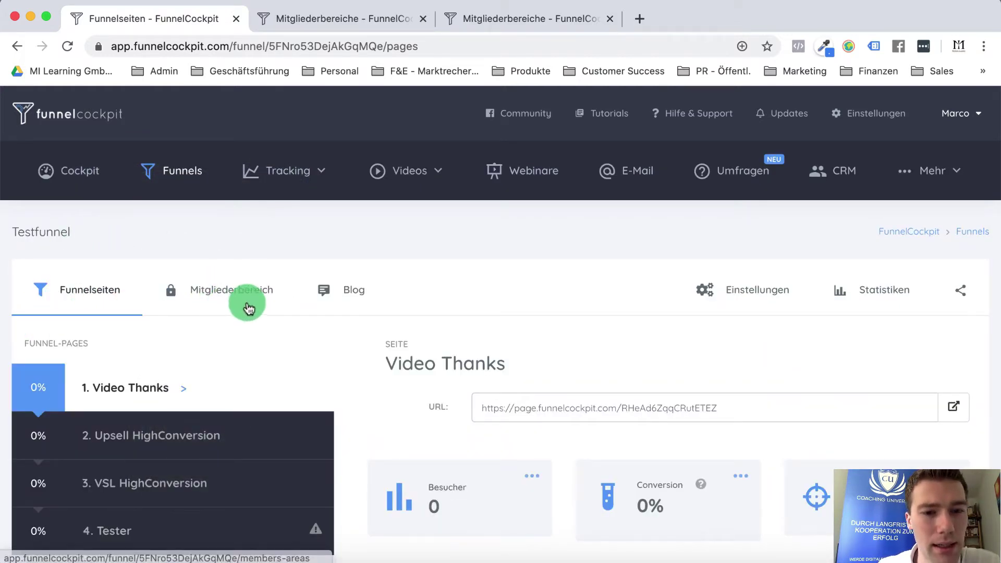
pyautogui.click(217, 290)
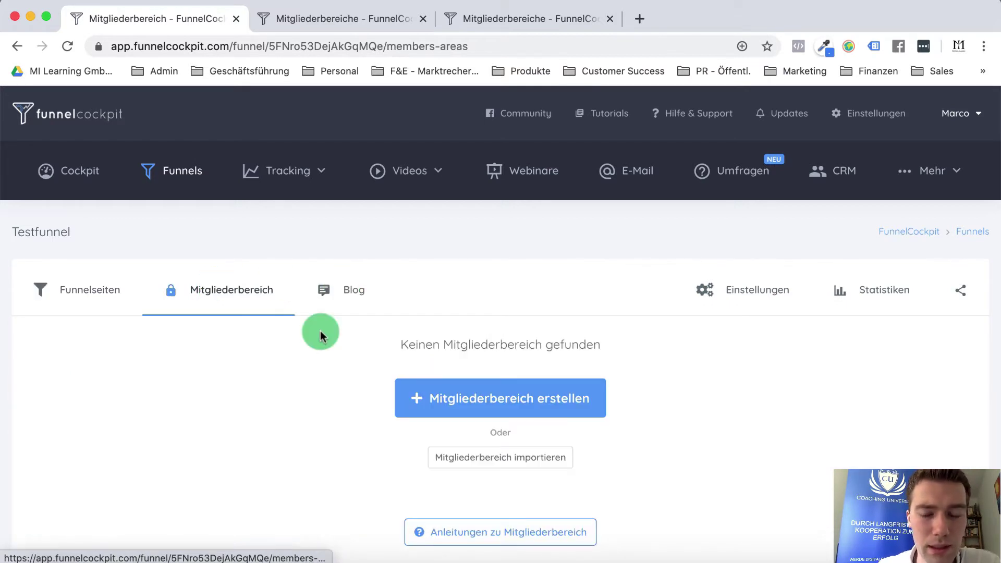
# Examine the tutorial videos for the Simpler Modus and Experten Modus of the member area.
pyautogui.scroll(-2, 322, 335)
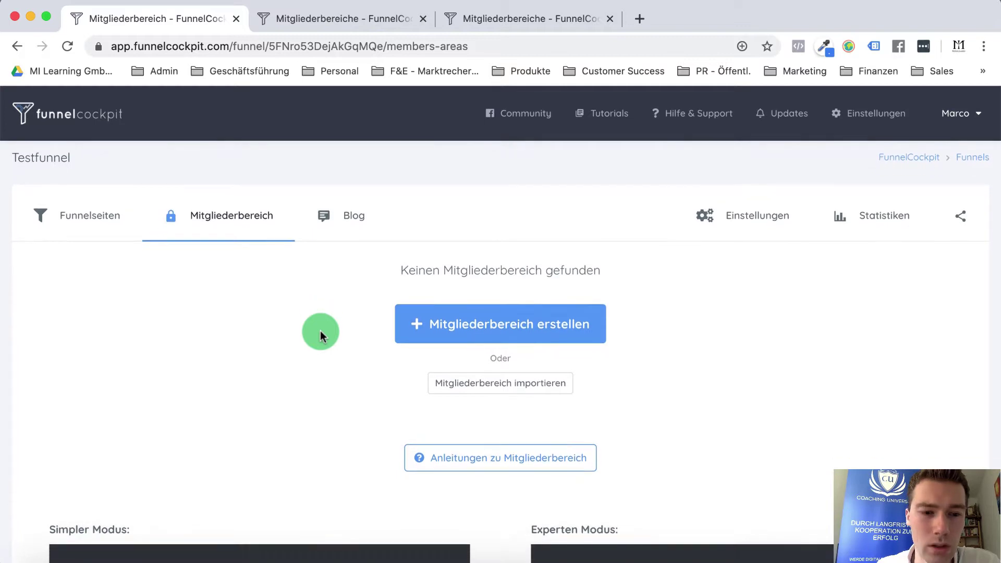
pyautogui.scroll(-5, 320, 334)
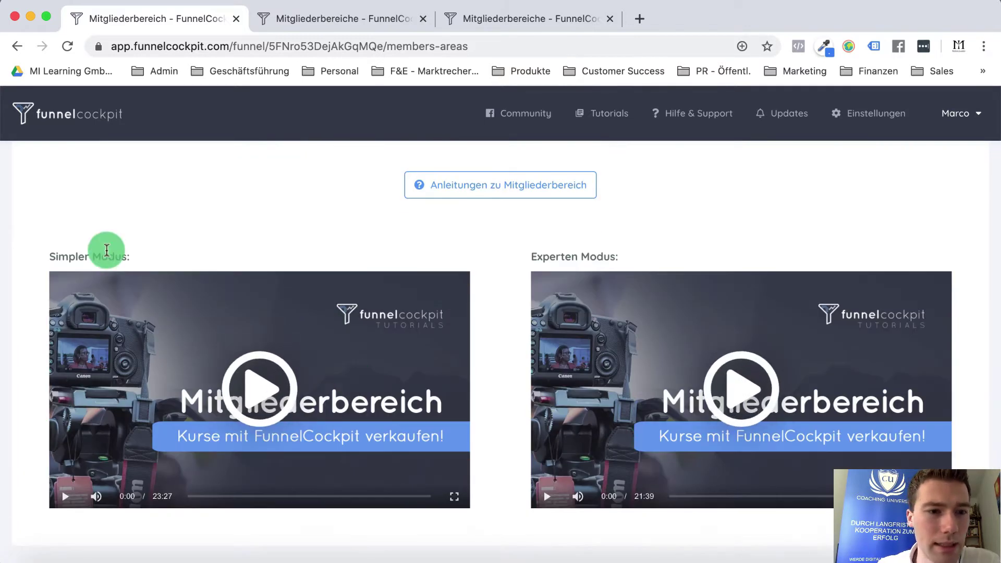
pyautogui.moveTo(50, 257); pyautogui.dragTo(144, 262)
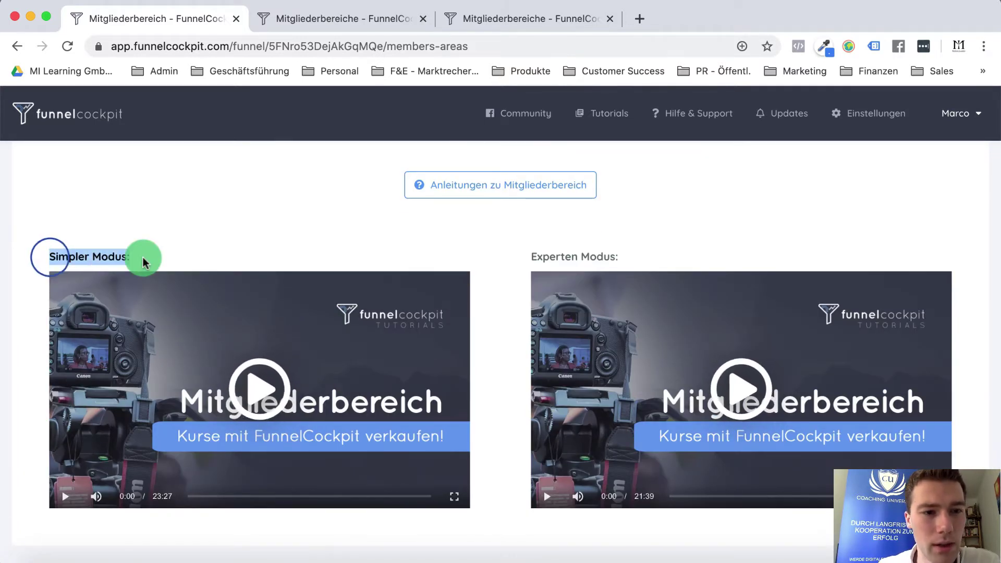
pyautogui.moveTo(522, 255); pyautogui.dragTo(646, 260)
pyautogui.scroll(2, 645, 258)
pyautogui.scroll(-2, 644, 258)
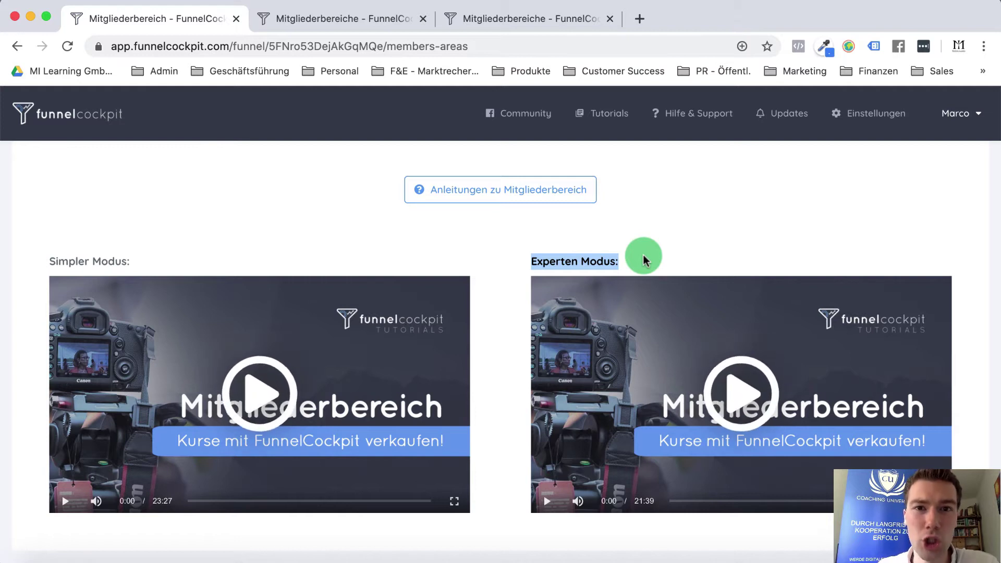
pyautogui.moveTo(626, 258); pyautogui.dragTo(525, 258)
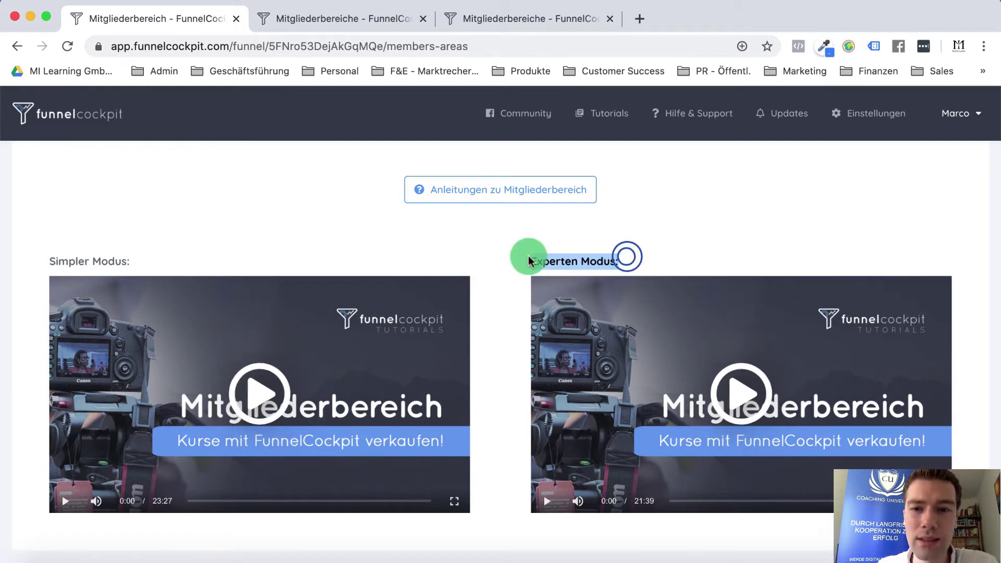
pyautogui.scroll(1, 525, 259)
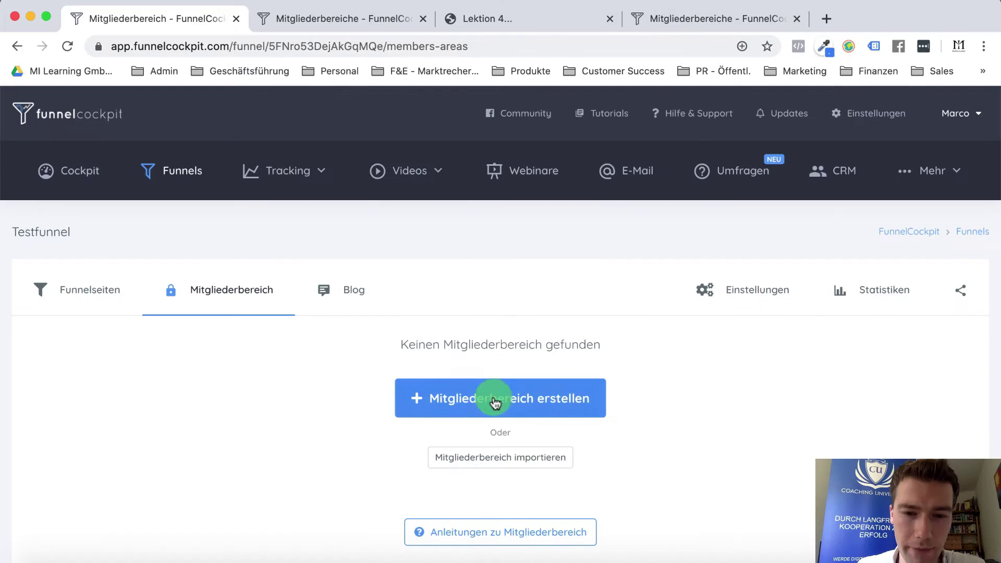
# Create a member area named Testfunnel, trying out the Experten Modus option in the mode choice.
pyautogui.click(490, 402)
pyautogui.click(464, 366)
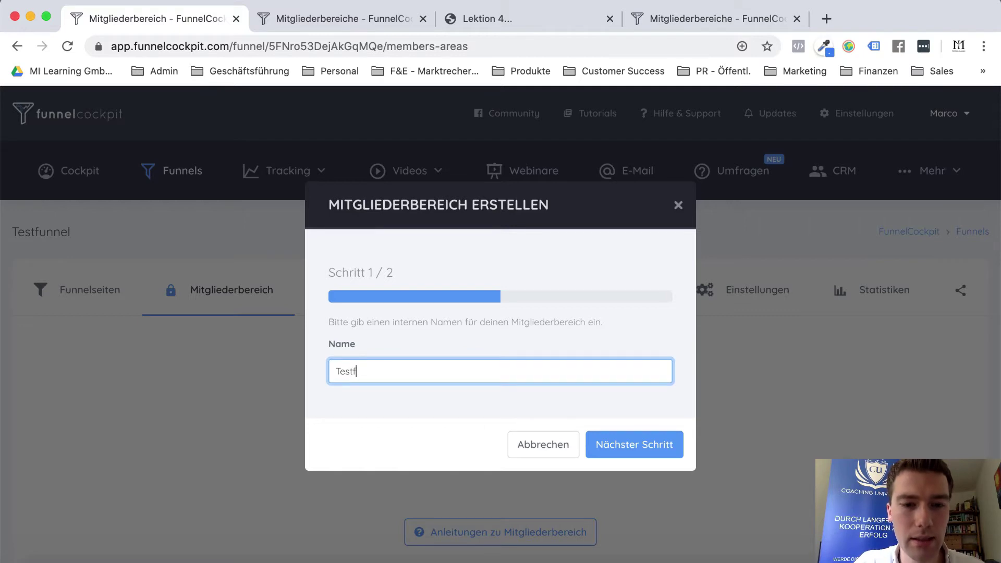
pyautogui.click(636, 458)
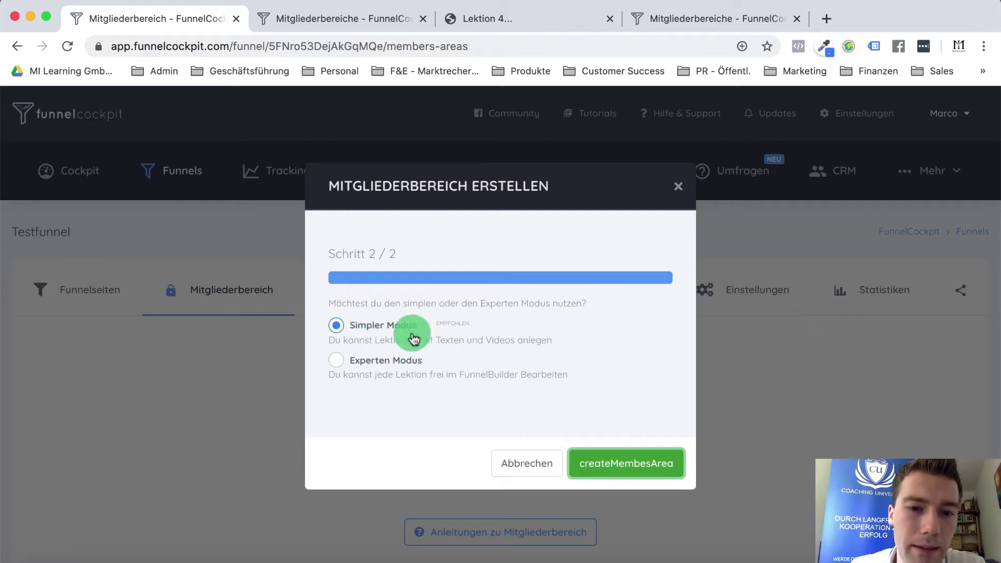
pyautogui.click(365, 362)
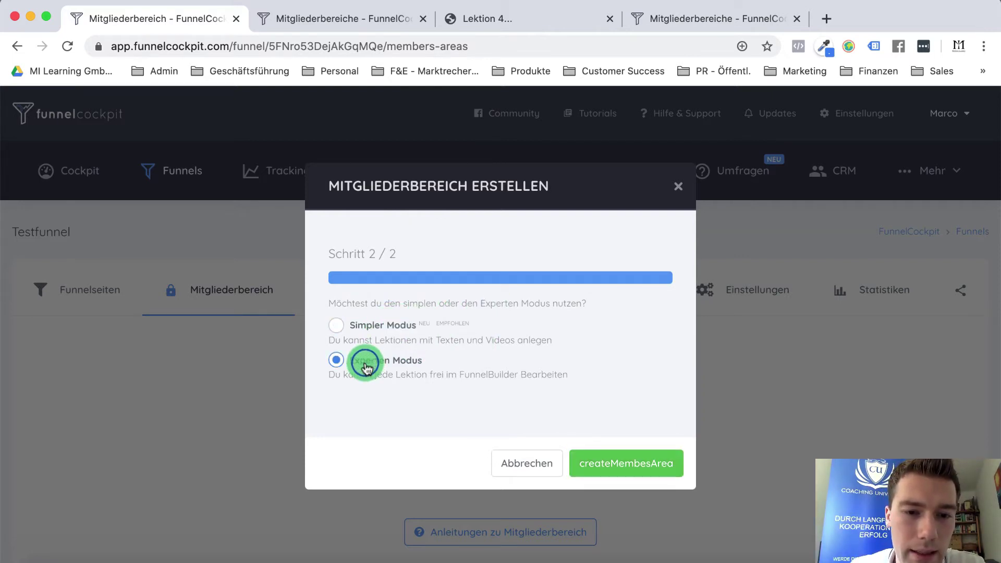
pyautogui.click(638, 466)
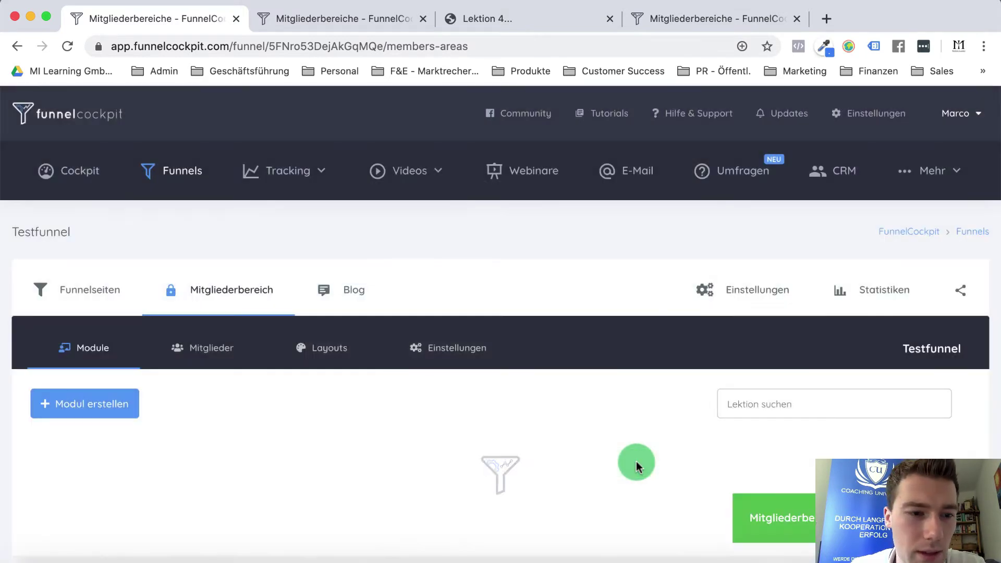
# Review the default modules and lessons of the new Testfunnel member area.
pyautogui.click(402, 452)
pyautogui.scroll(-3, 403, 444)
pyautogui.scroll(-2, 402, 431)
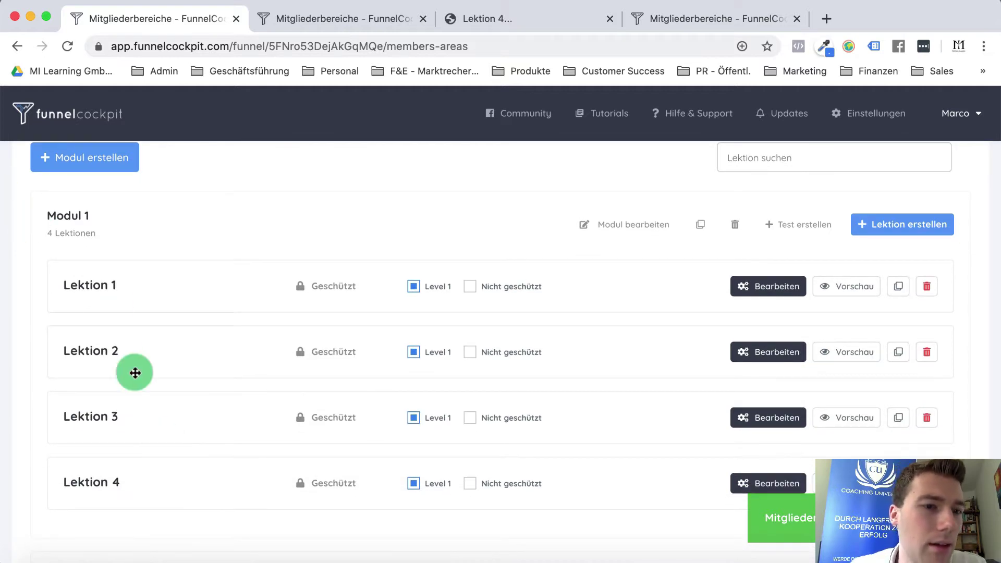
pyautogui.scroll(-2, 136, 340)
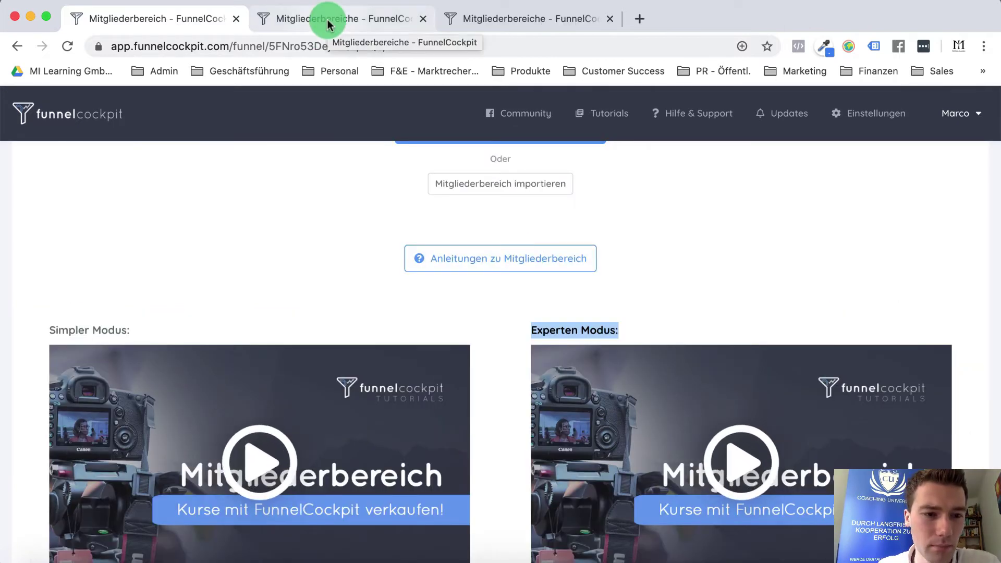
# Switch to the Vorlage Simpler Mitgliederbereich and examine how its modules, lessons and lesson options are organised.
pyautogui.click(328, 21)
pyautogui.scroll(-3, 308, 369)
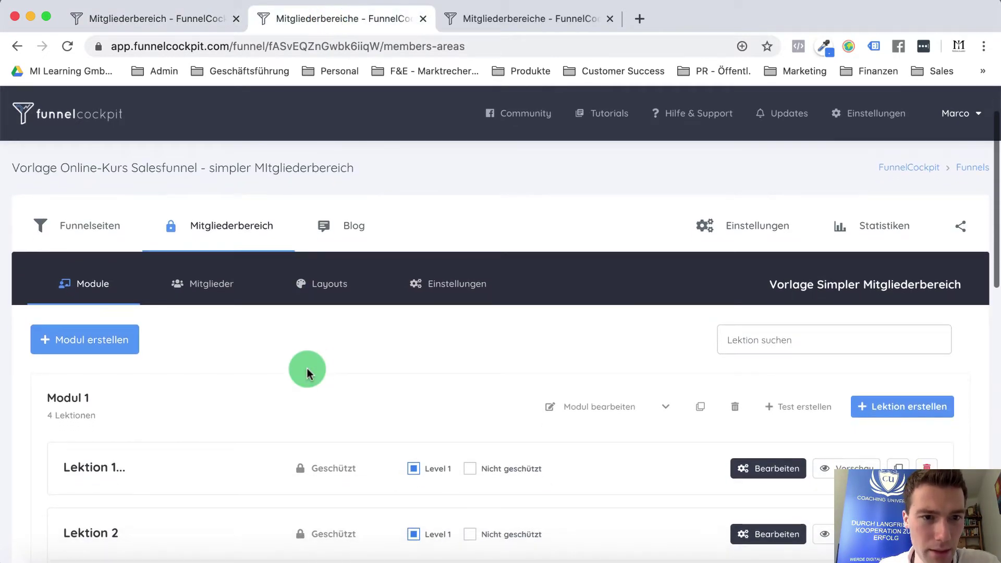
pyautogui.scroll(-1, 308, 368)
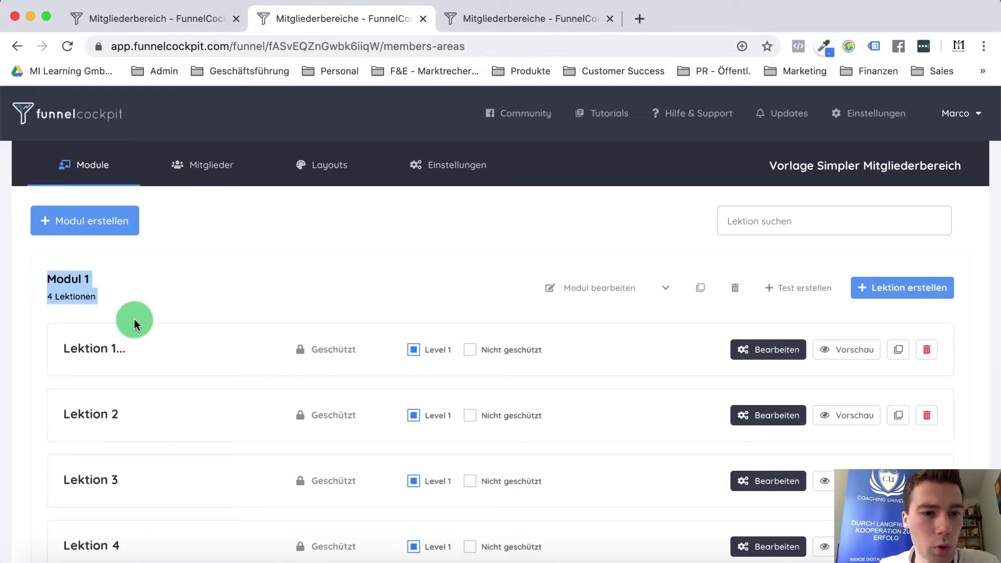
pyautogui.scroll(-1, 134, 318)
pyautogui.scroll(-6, 96, 480)
pyautogui.scroll(-4, 96, 480)
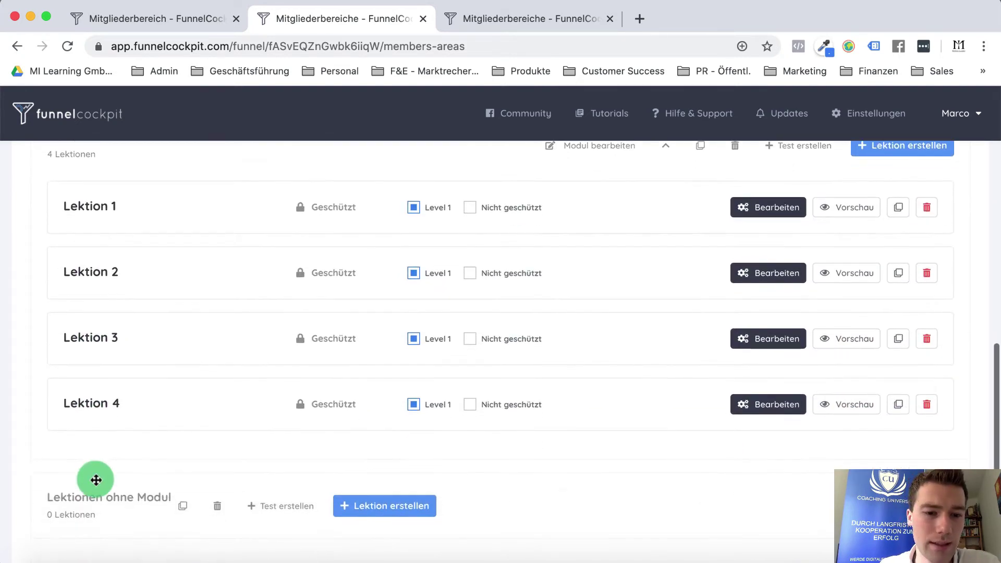
pyautogui.scroll(9, 96, 479)
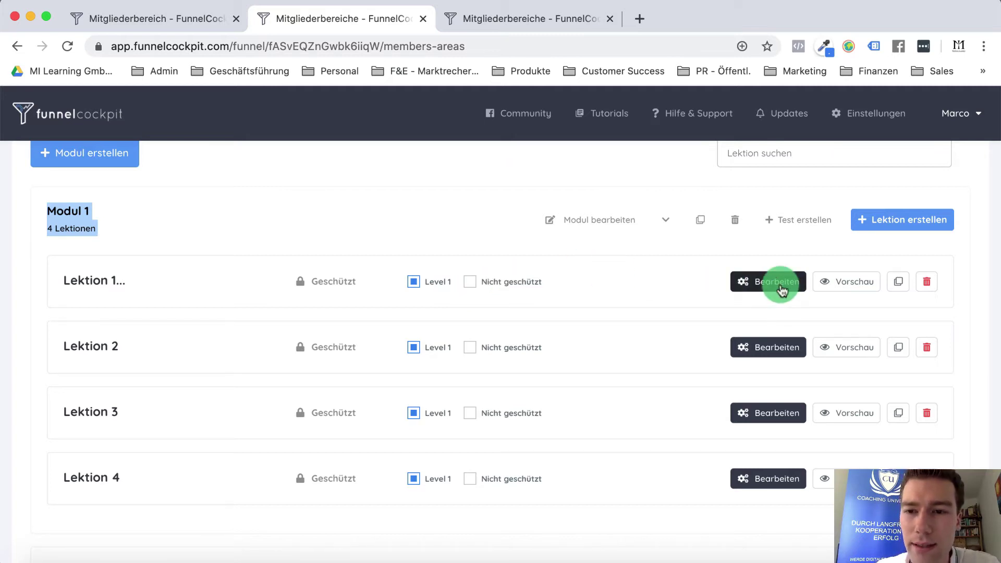
pyautogui.click(597, 242)
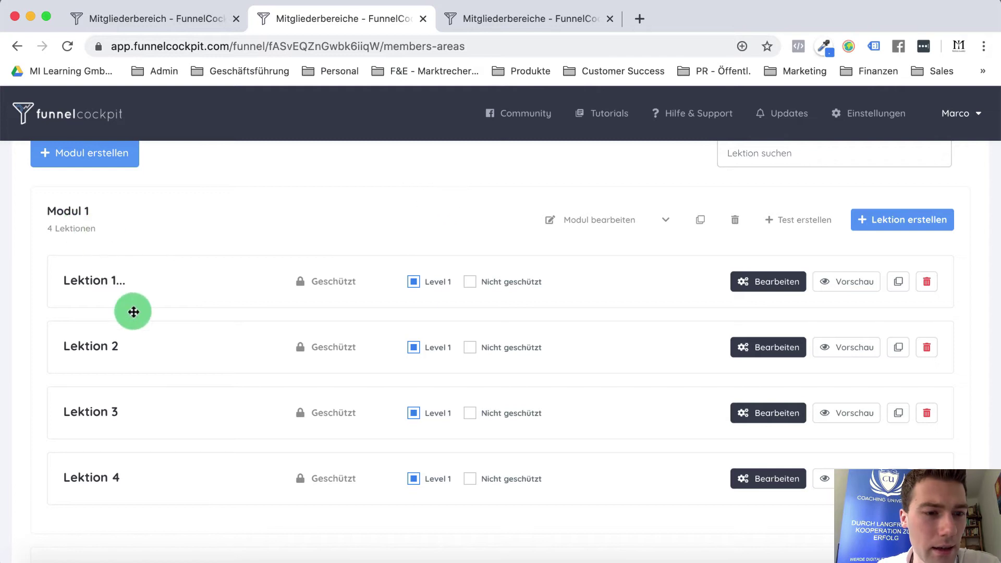
# Switch to the Vorlage Mitgliederbereich and examine its lesson cards with their access restriction and timed release options.
pyautogui.click(497, 25)
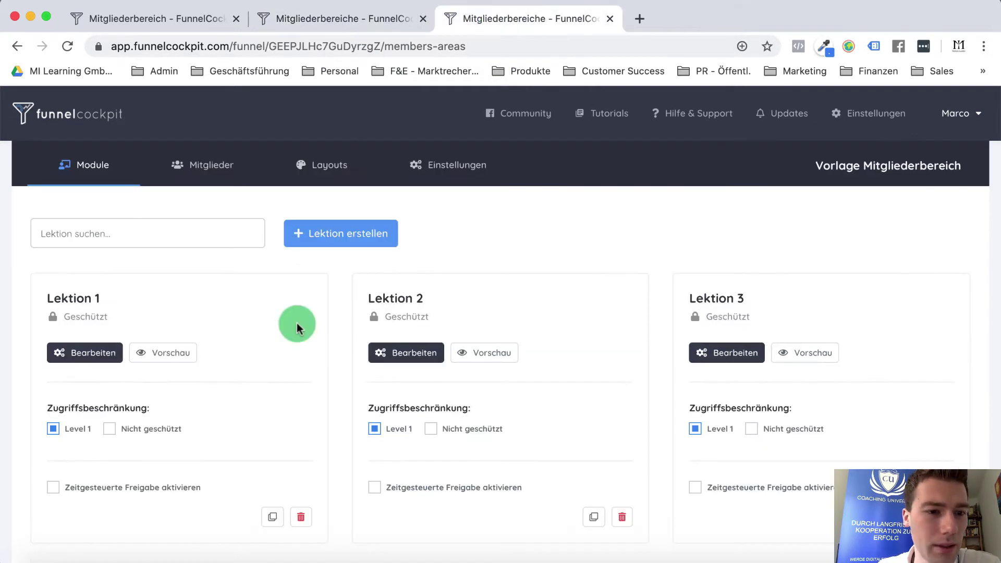
pyautogui.scroll(-3, 297, 349)
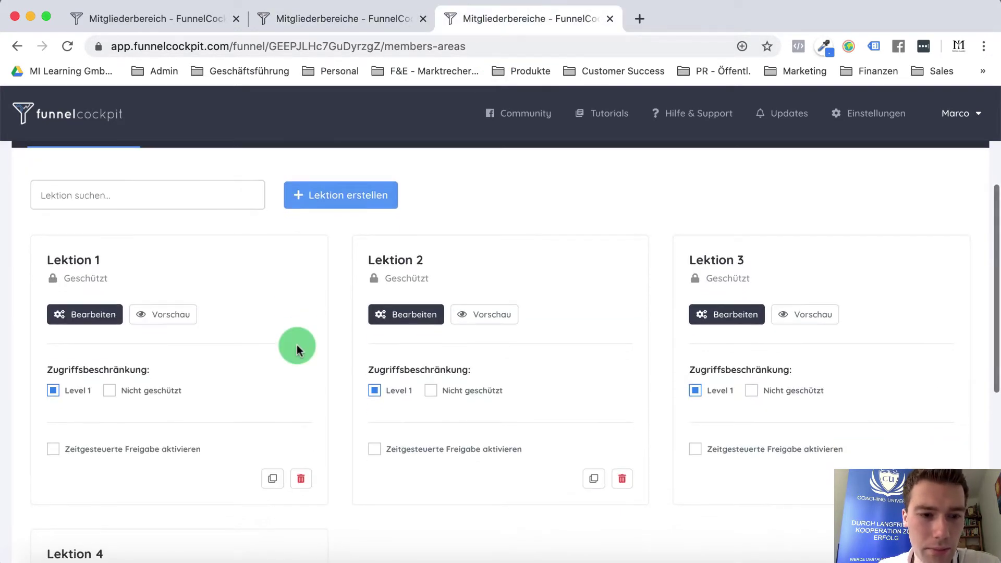
pyautogui.scroll(-4, 297, 349)
pyautogui.scroll(-3, 235, 342)
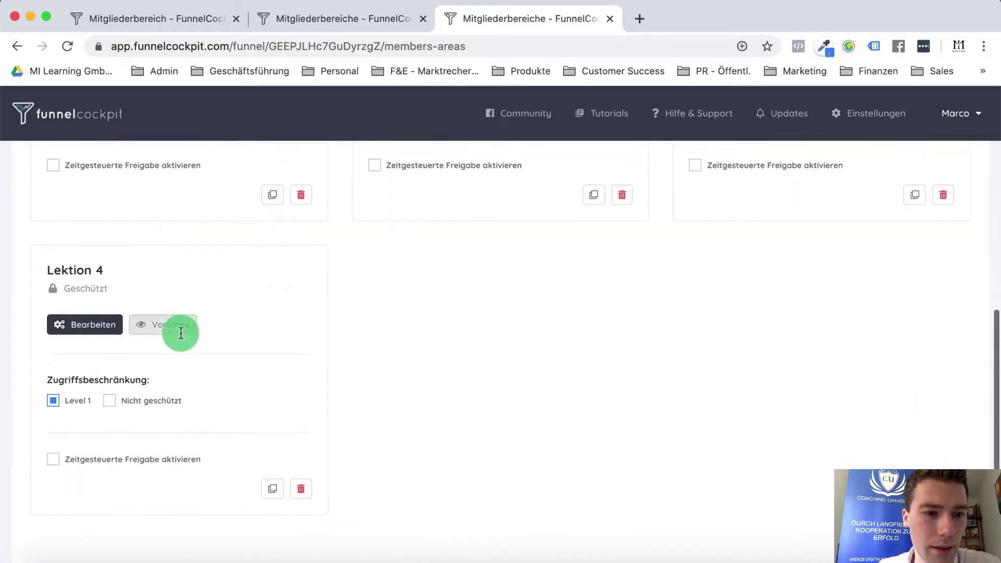
pyautogui.scroll(4, 202, 285)
pyautogui.scroll(2, 201, 281)
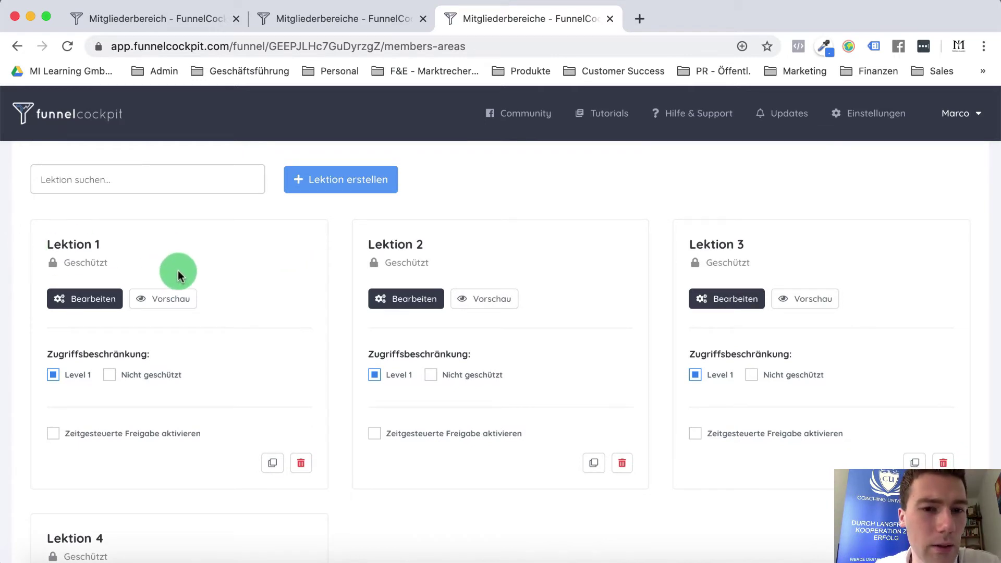
pyautogui.scroll(2, 161, 268)
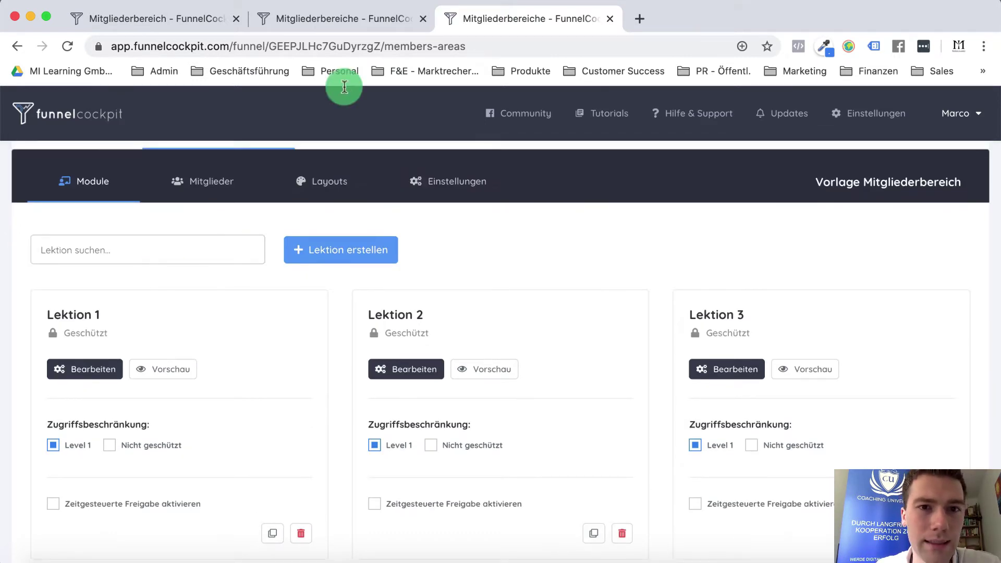
# Return to the simple member area template, preview Lektion 1 of Modul 1 and examine the lesson page's content.
pyautogui.hotkey('ctrl', 'shift', 'Tab')
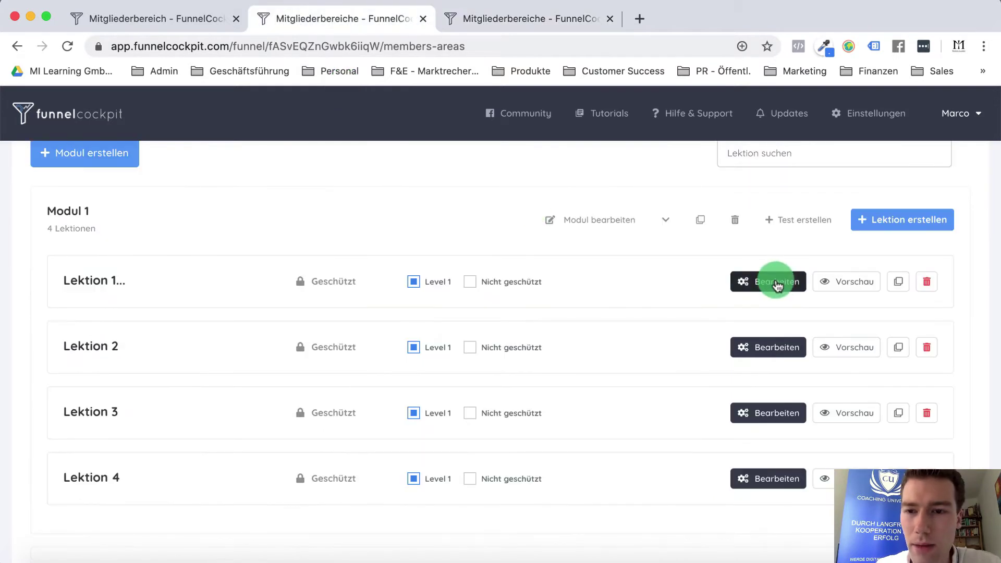
pyautogui.click(839, 291)
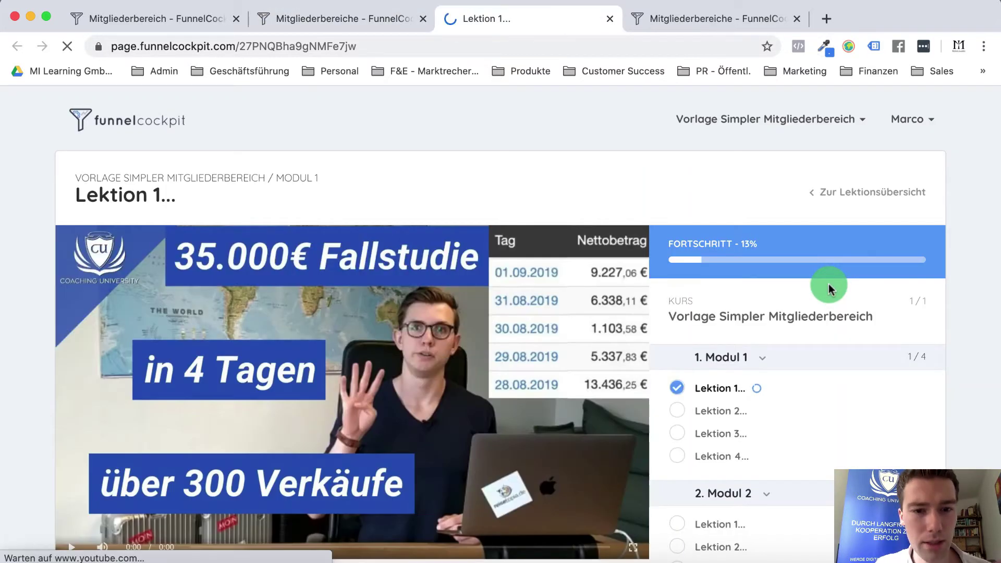
pyautogui.scroll(-3, 829, 288)
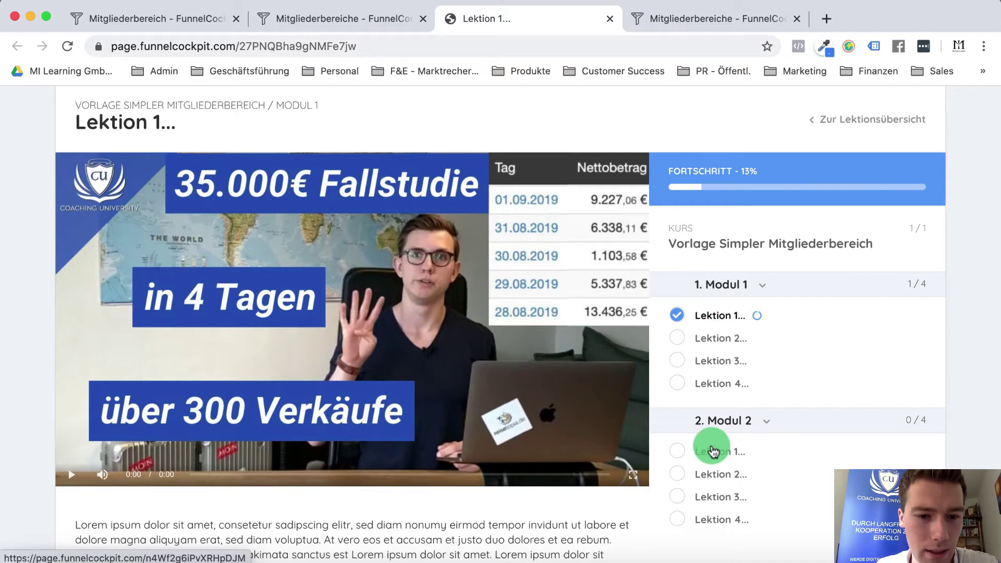
pyautogui.scroll(-5, 713, 452)
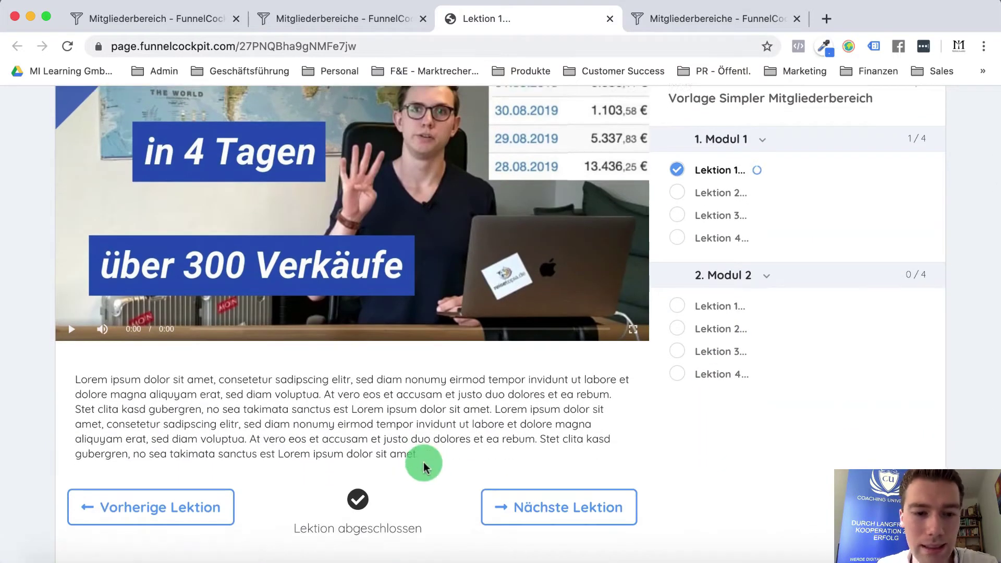
pyautogui.scroll(6, 424, 464)
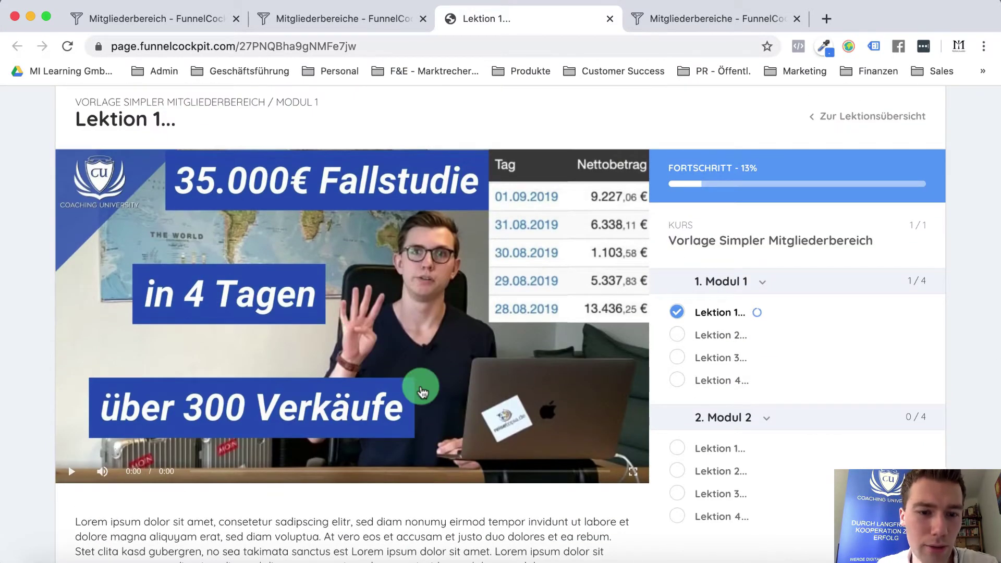
pyautogui.scroll(-7, 423, 389)
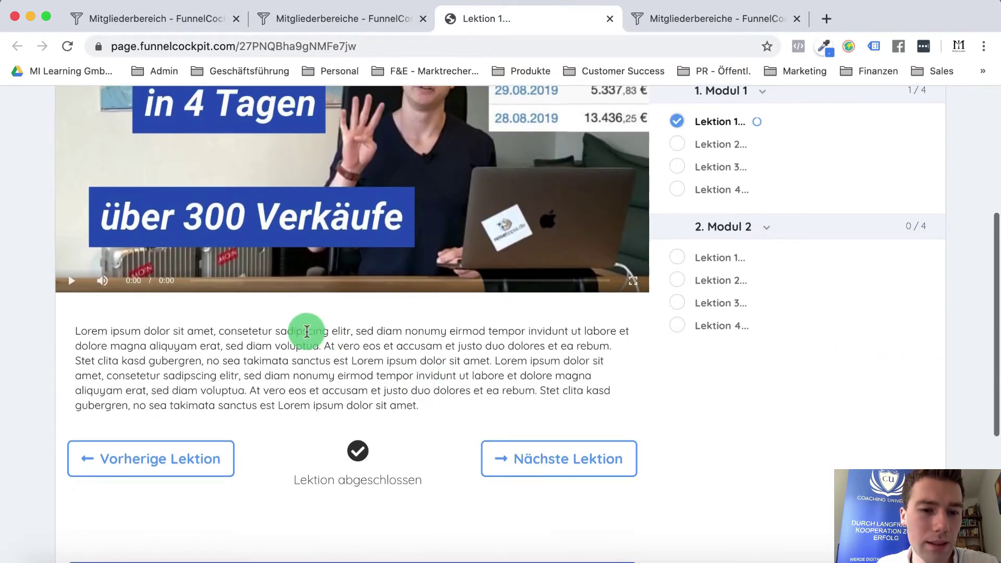
pyautogui.scroll(-5, 339, 464)
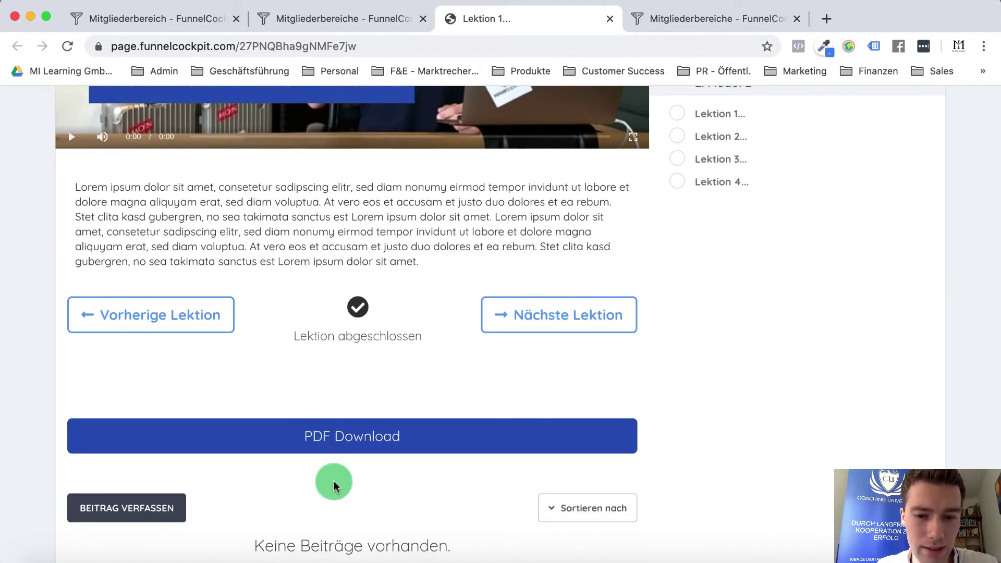
# Switch to the expert mode template, preview its Lektion 1 and examine the lesson page down to the workbook download and next-lesson button.
pyautogui.scroll(-1, 330, 480)
pyautogui.scroll(12, 334, 481)
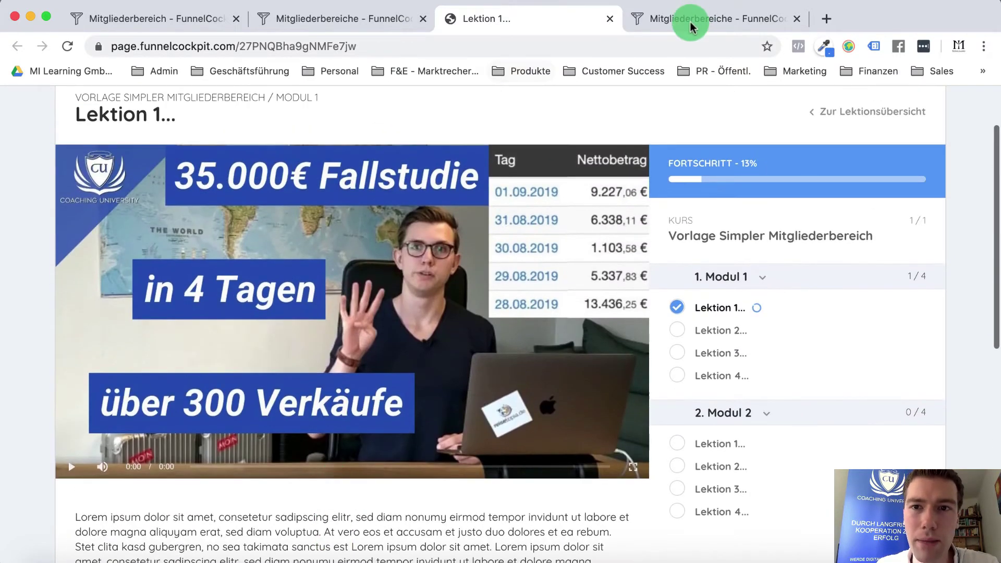
pyautogui.click(691, 21)
pyautogui.click(140, 374)
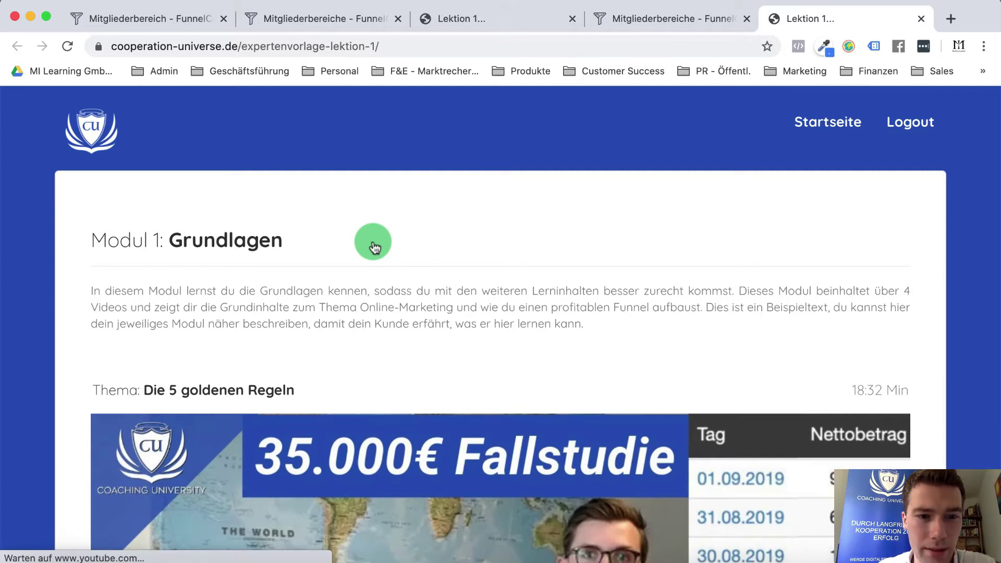
pyautogui.scroll(-5, 383, 318)
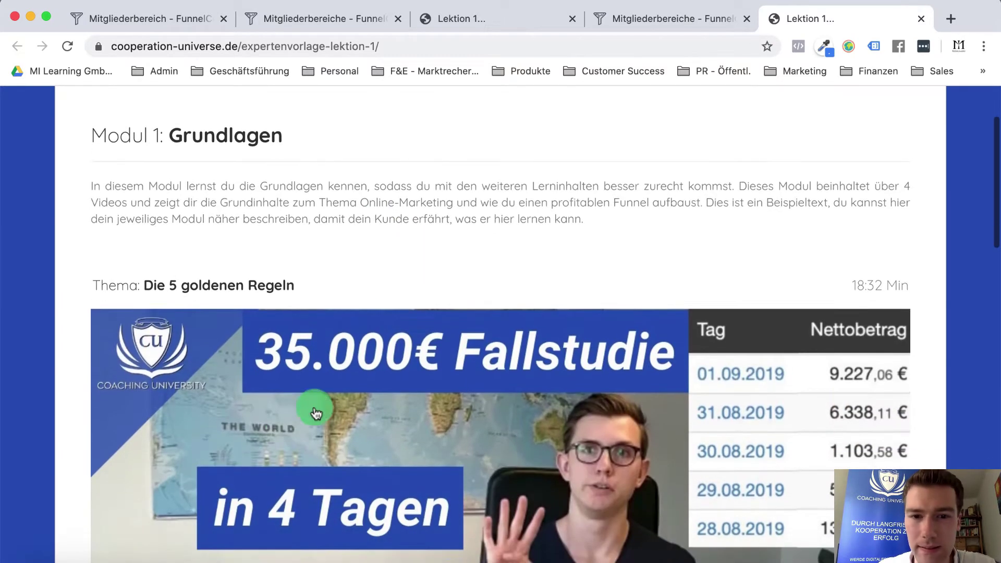
pyautogui.scroll(-8, 468, 367)
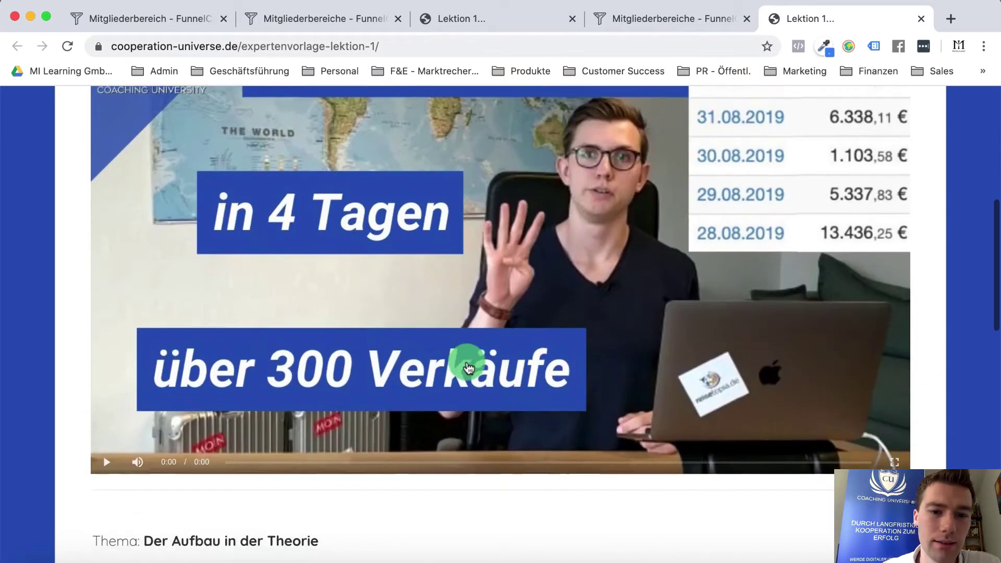
pyautogui.scroll(-12, 466, 361)
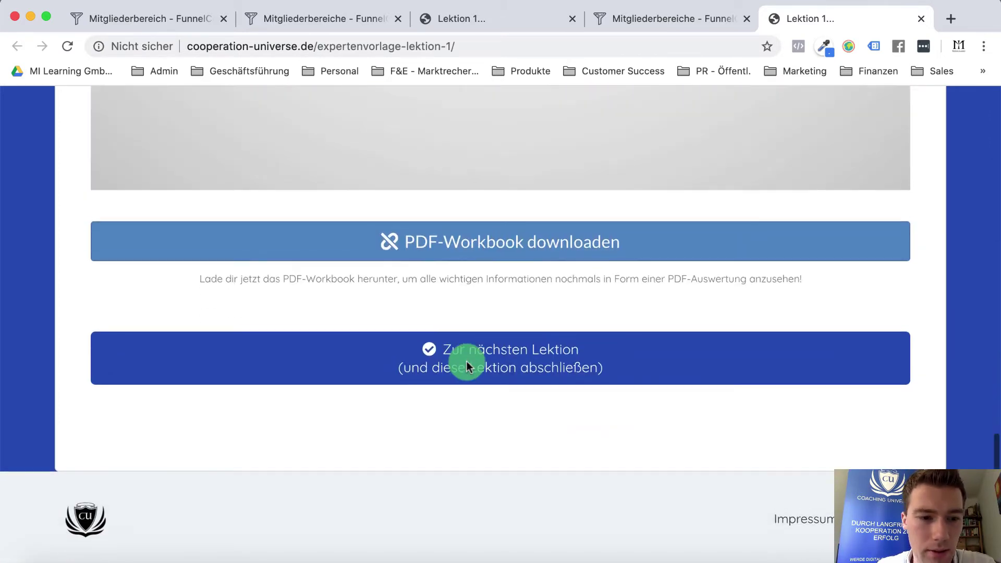
pyautogui.scroll(20, 466, 361)
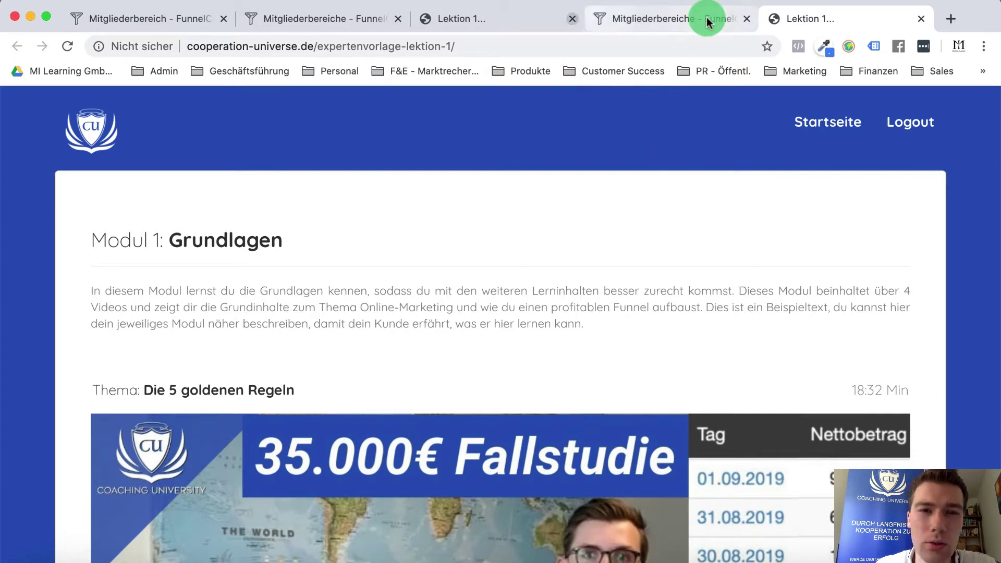
# Return to the simple member area preview, open its Startseite and examine the Vorlage Simpler Mitgliederbereich course card.
pyautogui.click(569, 19)
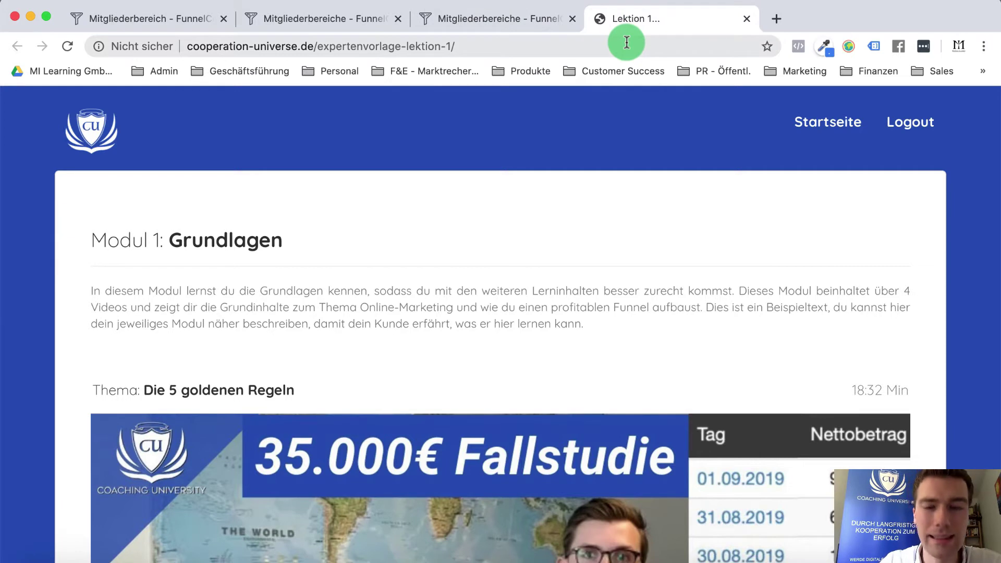
pyautogui.press('super+shift+t')
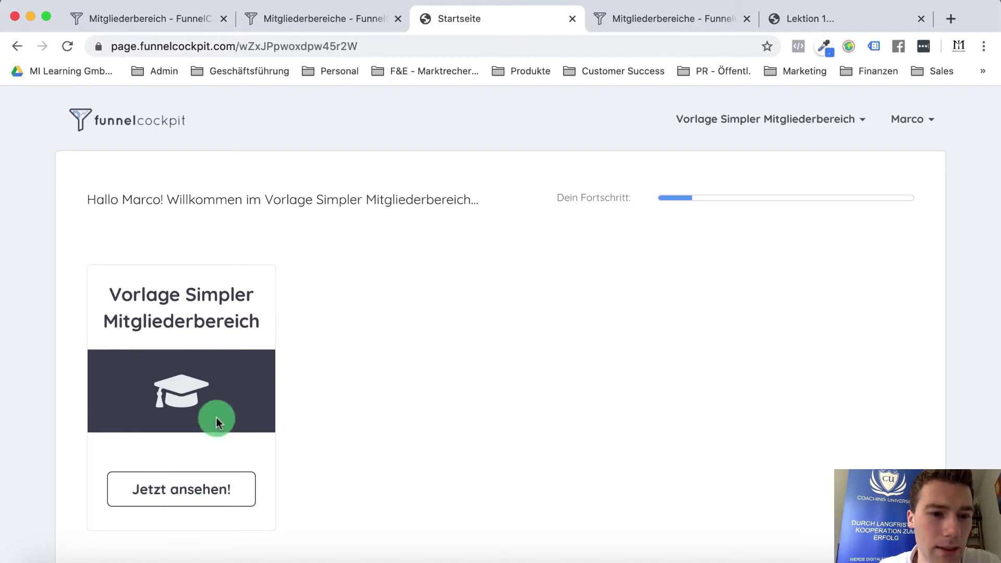
pyautogui.moveTo(105, 295); pyautogui.dragTo(277, 321)
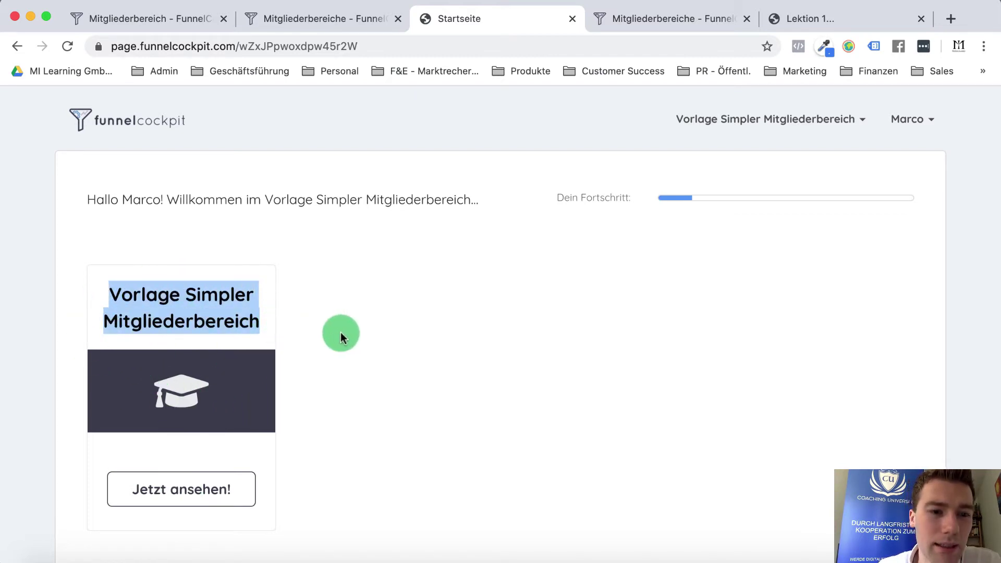
pyautogui.scroll(-2, 342, 333)
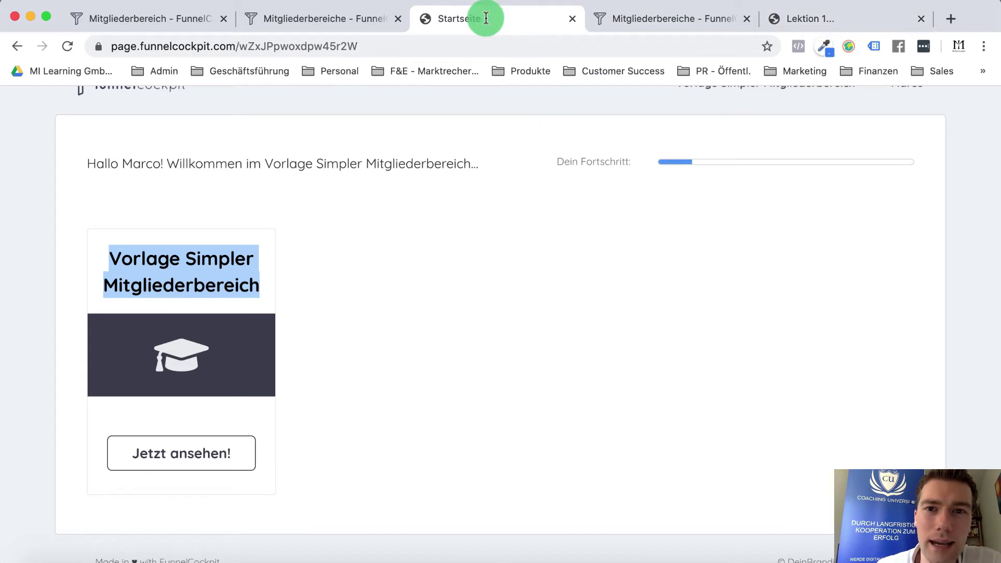
# Close both member area previews and open Lektion 1 of Modul 1 in the simple template for editing.
pyautogui.click(574, 20)
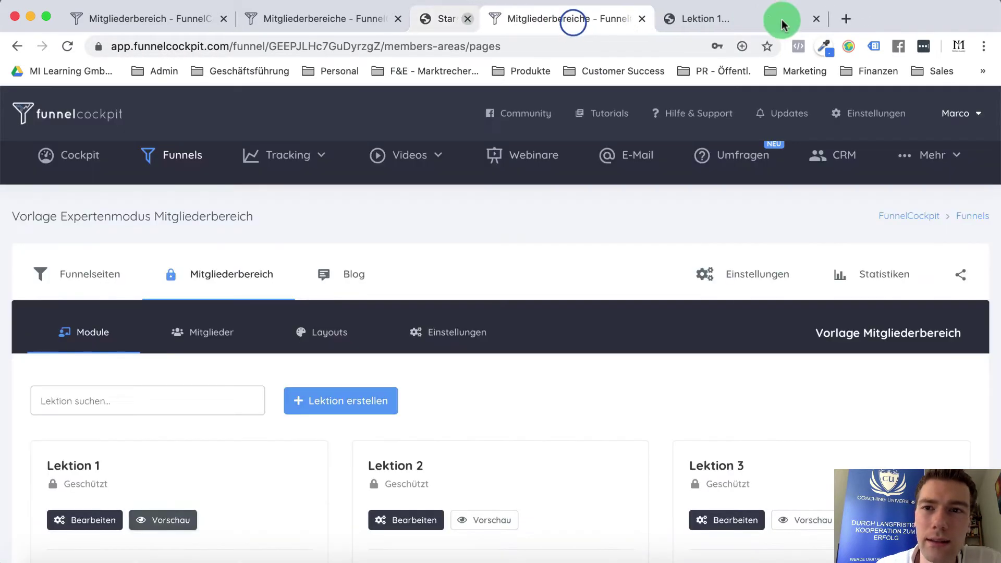
pyautogui.click(749, 19)
pyautogui.click(298, 256)
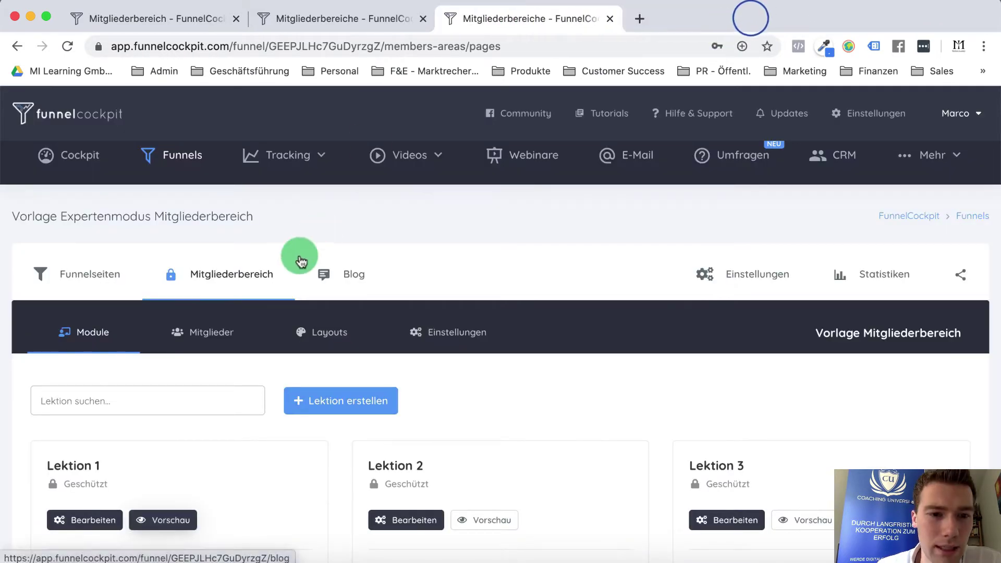
pyautogui.click(368, 22)
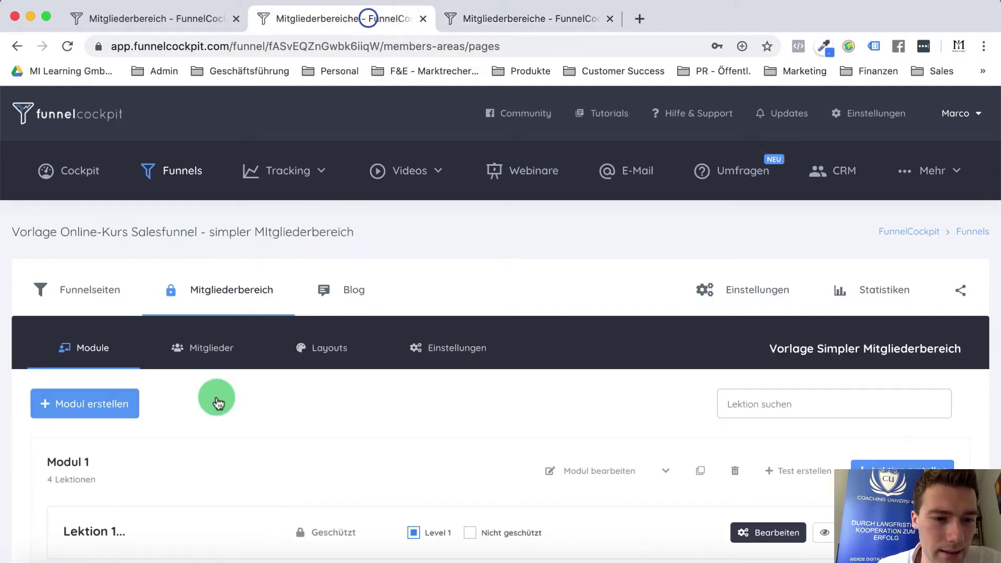
pyautogui.scroll(-5, 216, 398)
pyautogui.click(745, 302)
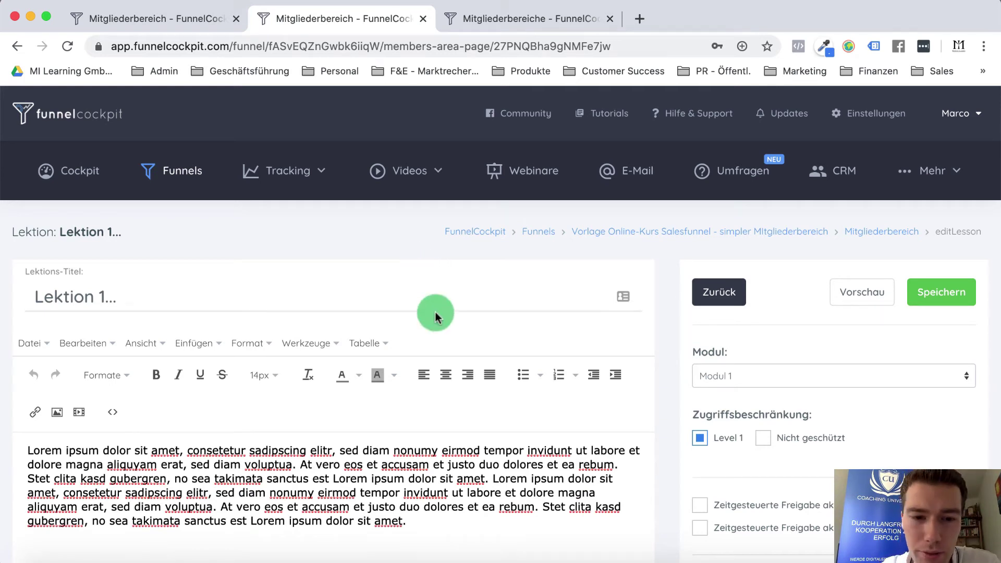
# Examine the lesson editor's access restriction, timed release, additional element types, video player and CTA button settings.
pyautogui.scroll(-3, 435, 313)
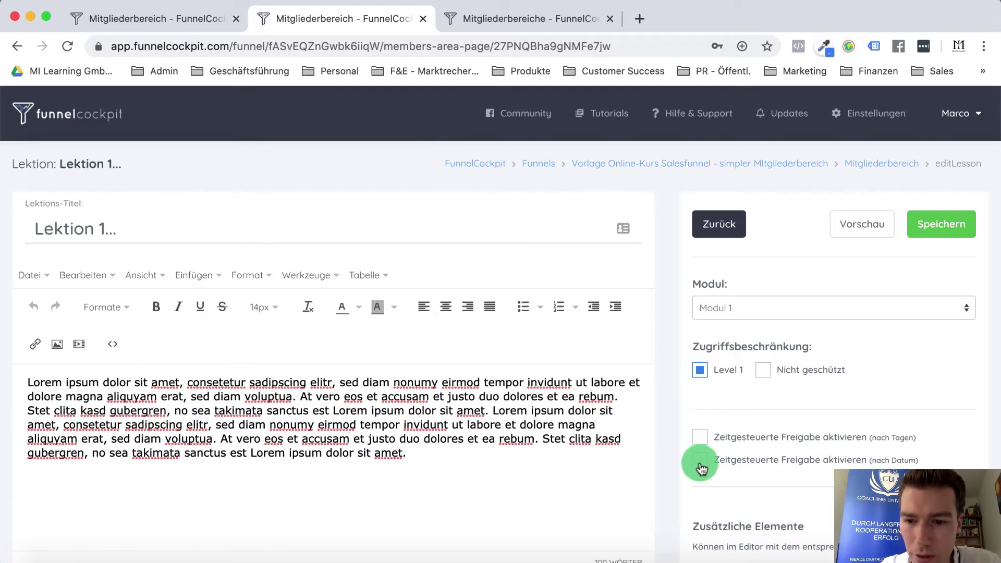
pyautogui.scroll(-4, 701, 469)
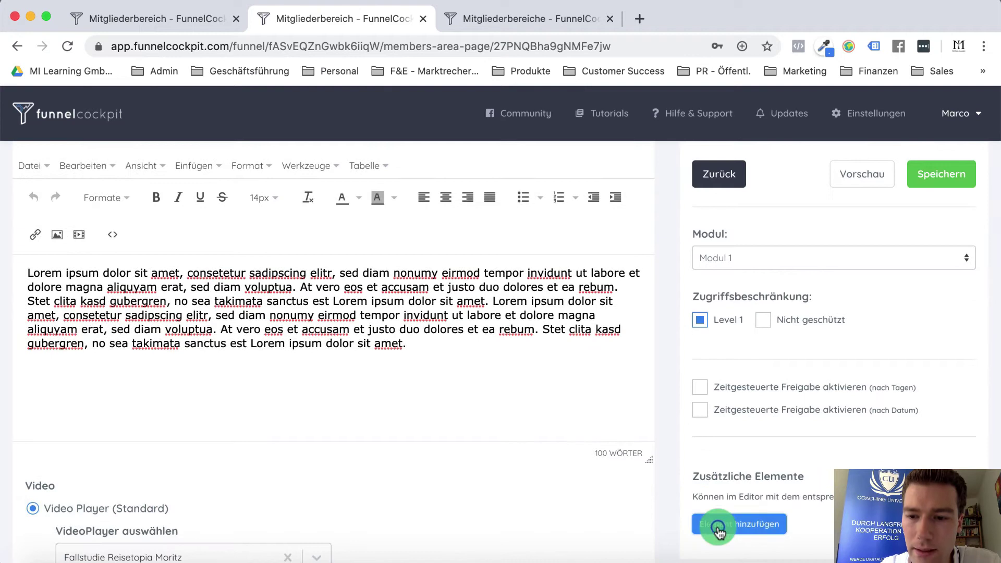
pyautogui.click(719, 525)
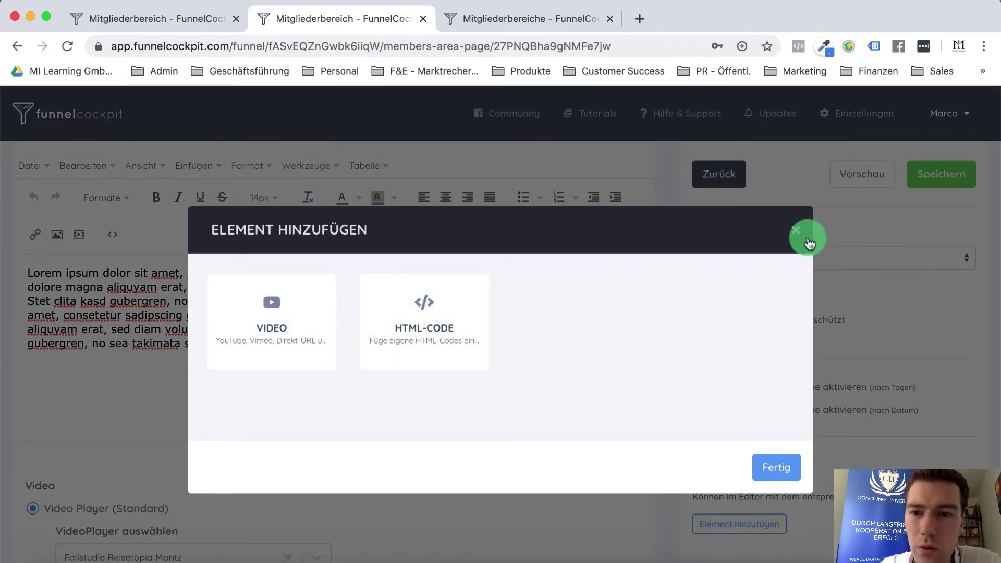
pyautogui.click(808, 240)
pyautogui.scroll(-5, 228, 345)
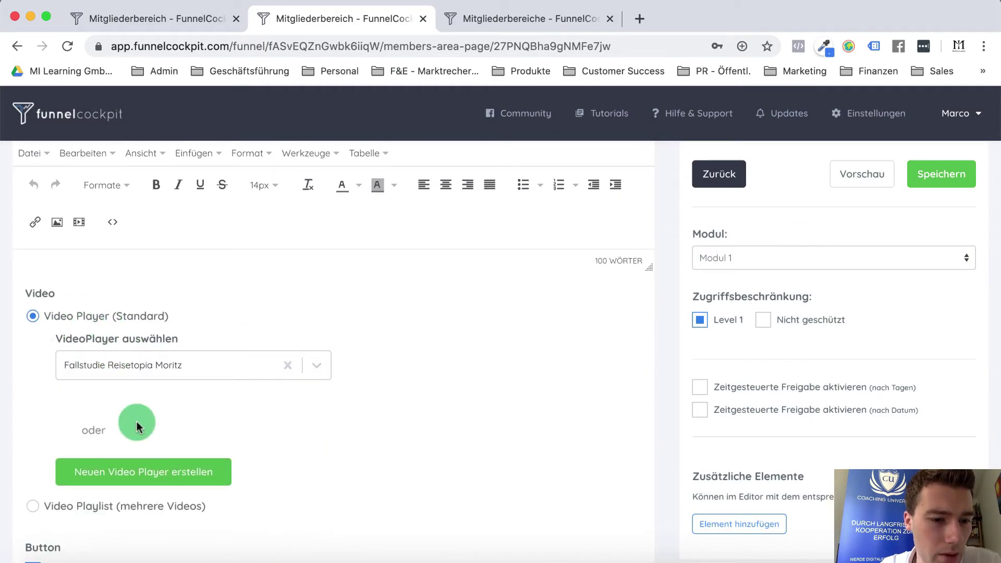
pyautogui.scroll(-1, 136, 426)
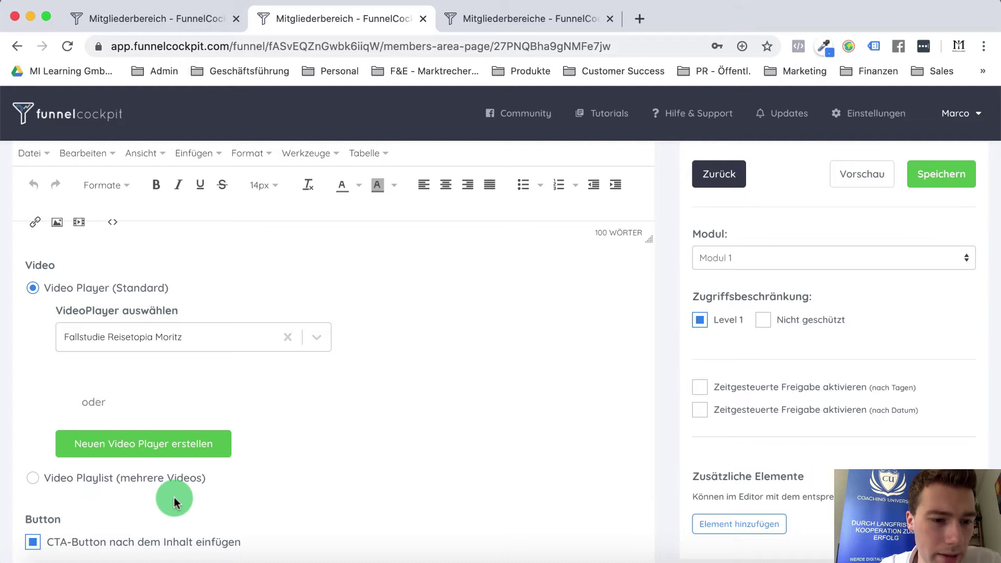
pyautogui.scroll(-7, 175, 500)
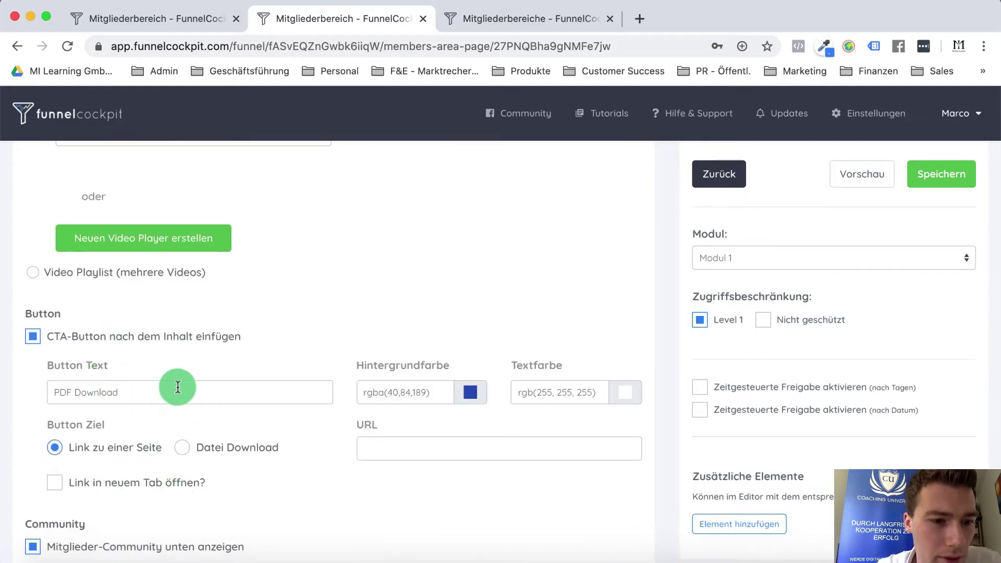
pyautogui.scroll(-1, 175, 386)
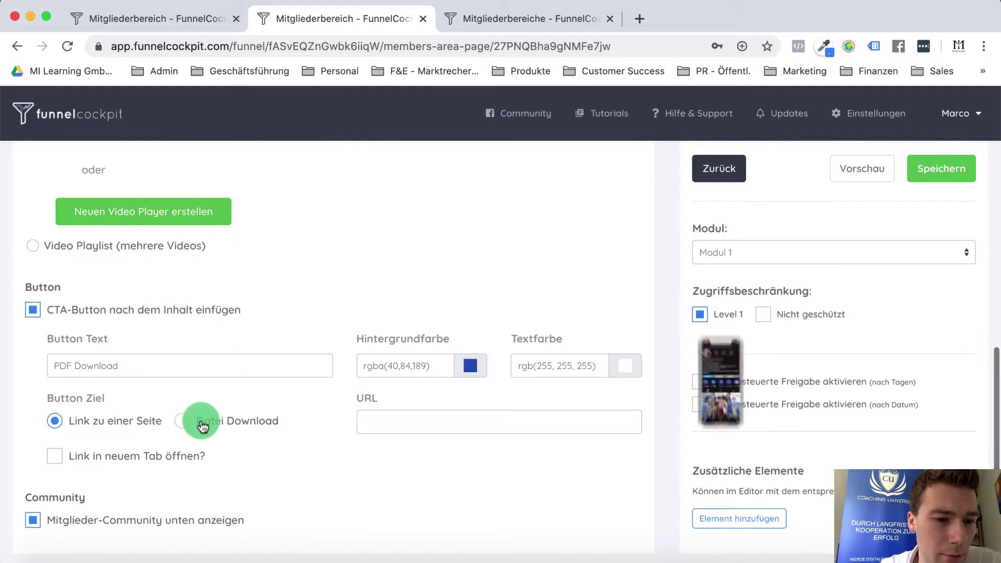
# Set the CTA button's target to Datei Download and save the lesson.
pyautogui.click(184, 421)
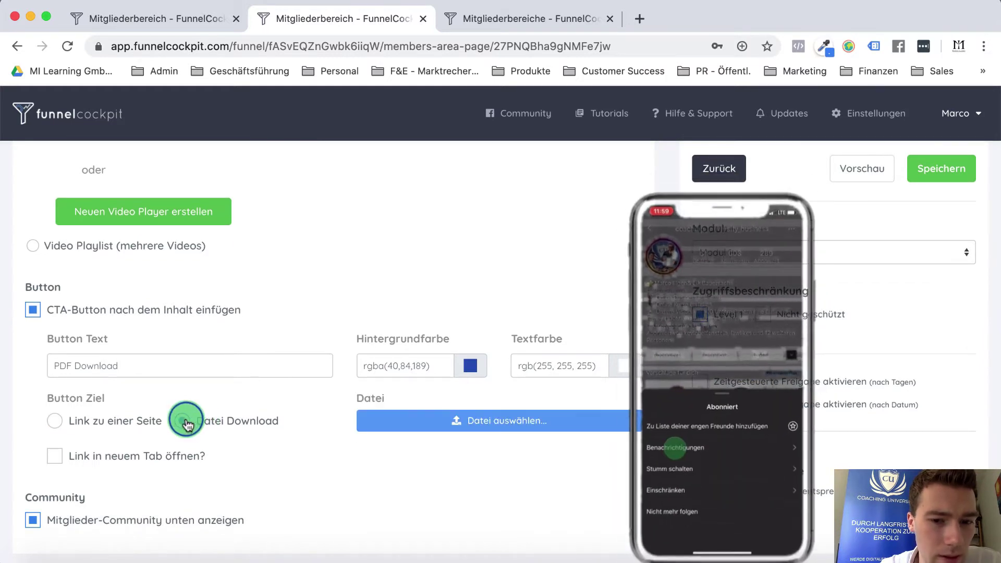
pyautogui.scroll(-2, 186, 420)
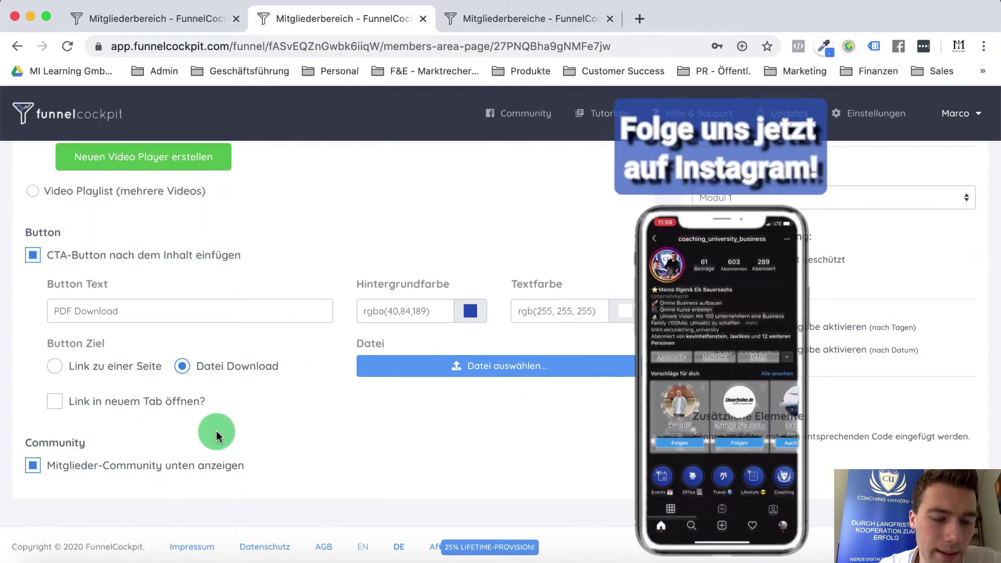
pyautogui.scroll(6, 216, 440)
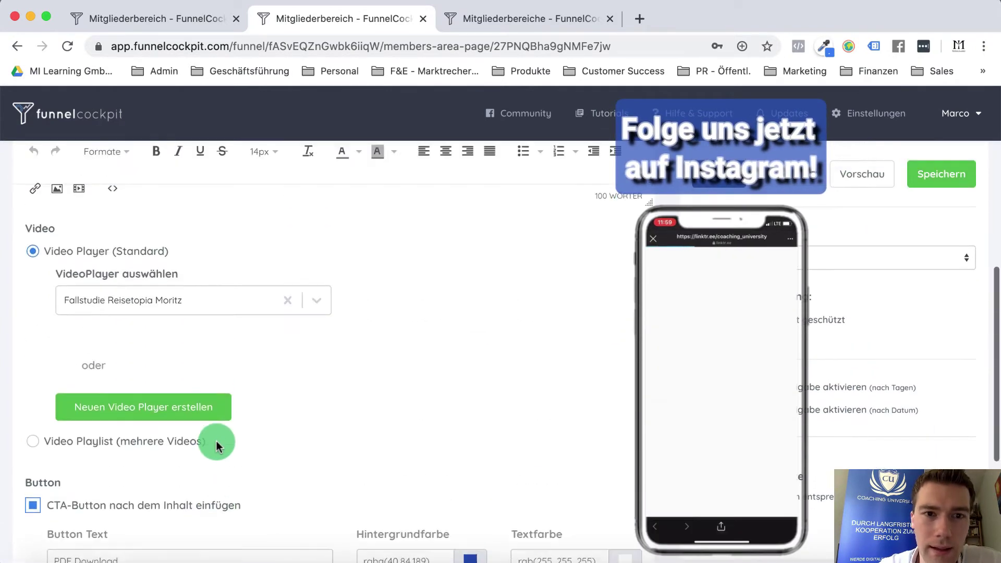
pyautogui.scroll(4, 216, 440)
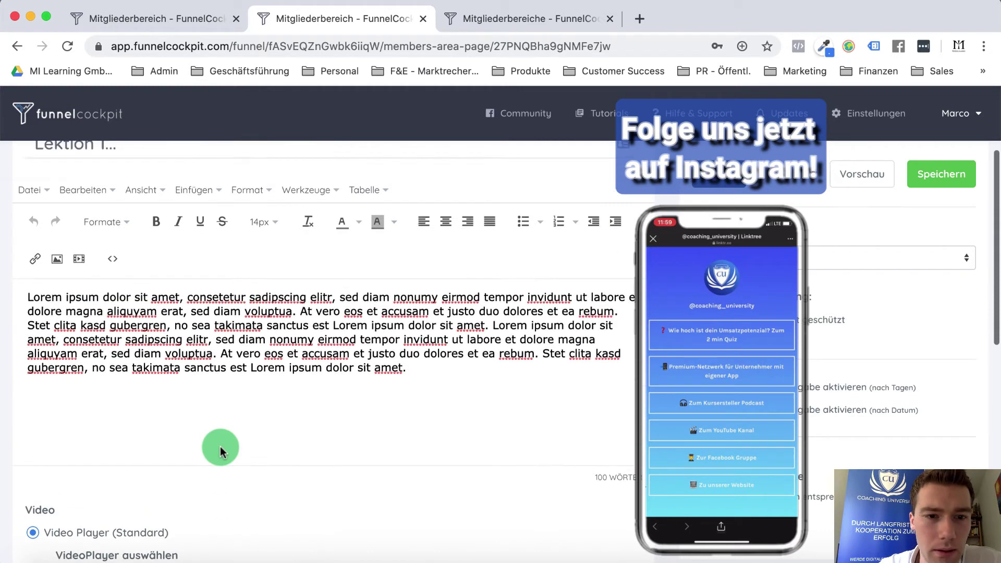
pyautogui.click(914, 286)
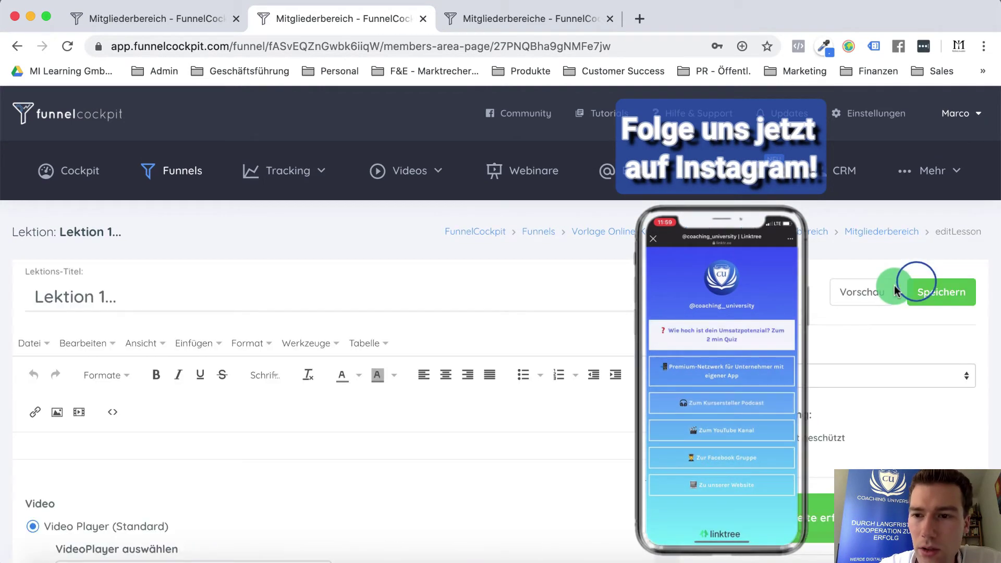
# Preview the saved Lektion 1 and examine its video, text, PDF Download button and community section.
pyautogui.click(893, 287)
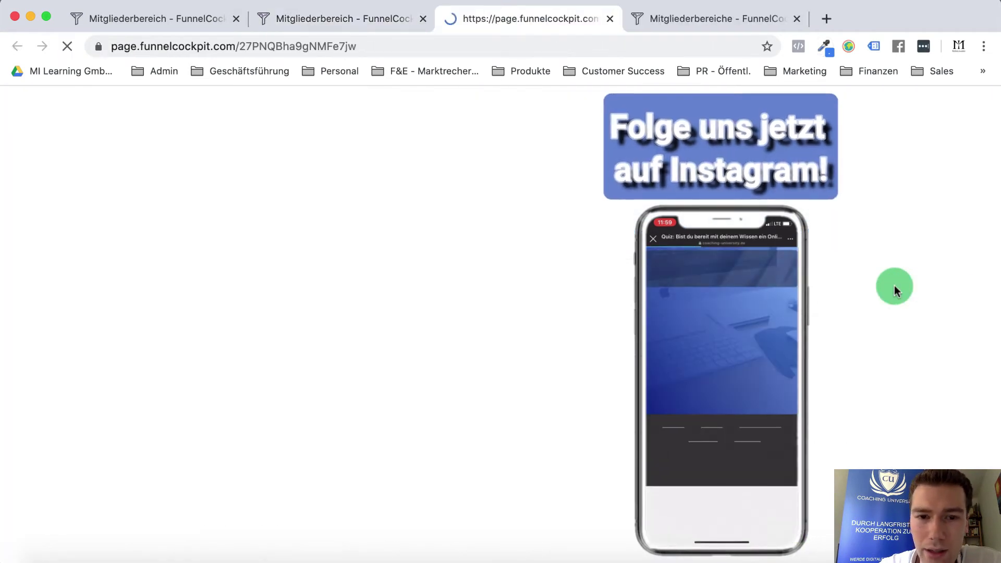
pyautogui.scroll(-3, 396, 224)
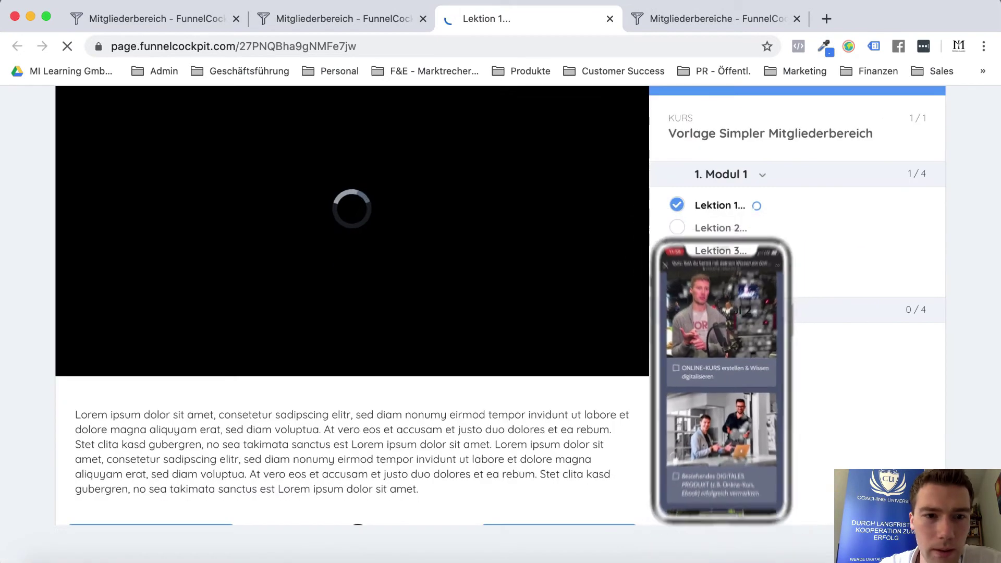
pyautogui.click(396, 224)
pyautogui.scroll(-3, 396, 222)
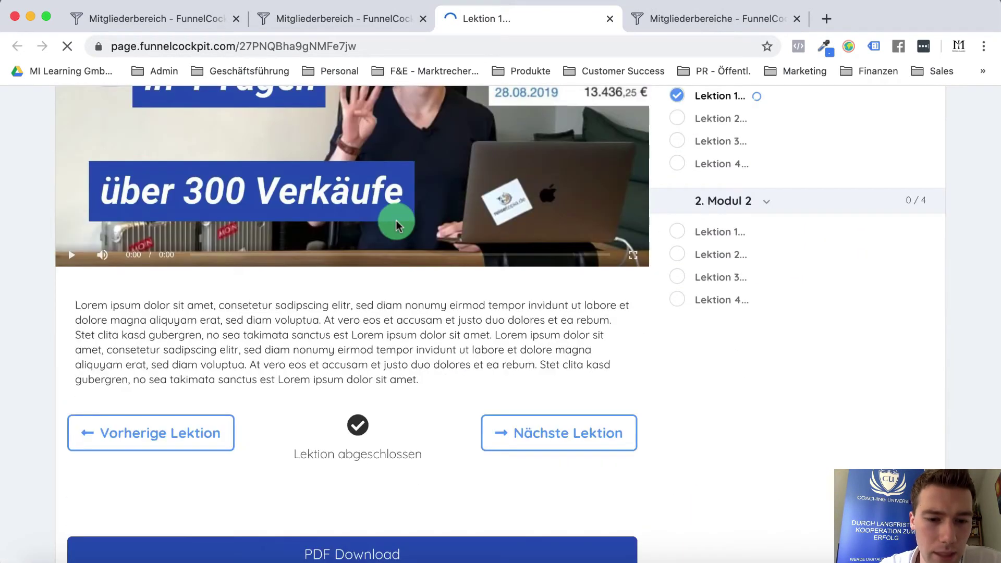
pyautogui.scroll(-6, 396, 225)
pyautogui.click(143, 385)
pyautogui.click(143, 387)
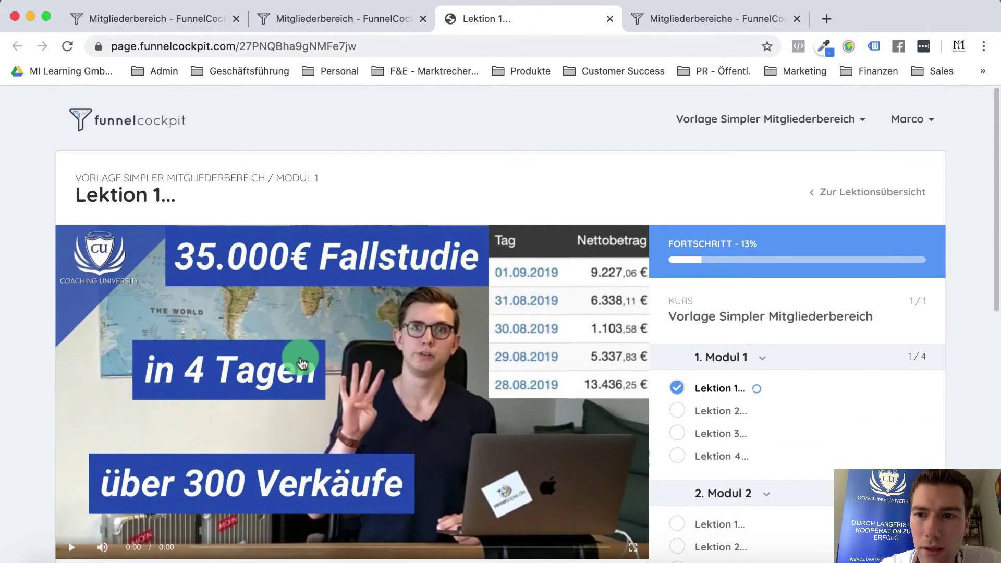
# Go through Lektion 2 to Lektion 3 of Modul 1 and mark Lektion 3 as completed.
pyautogui.click(739, 415)
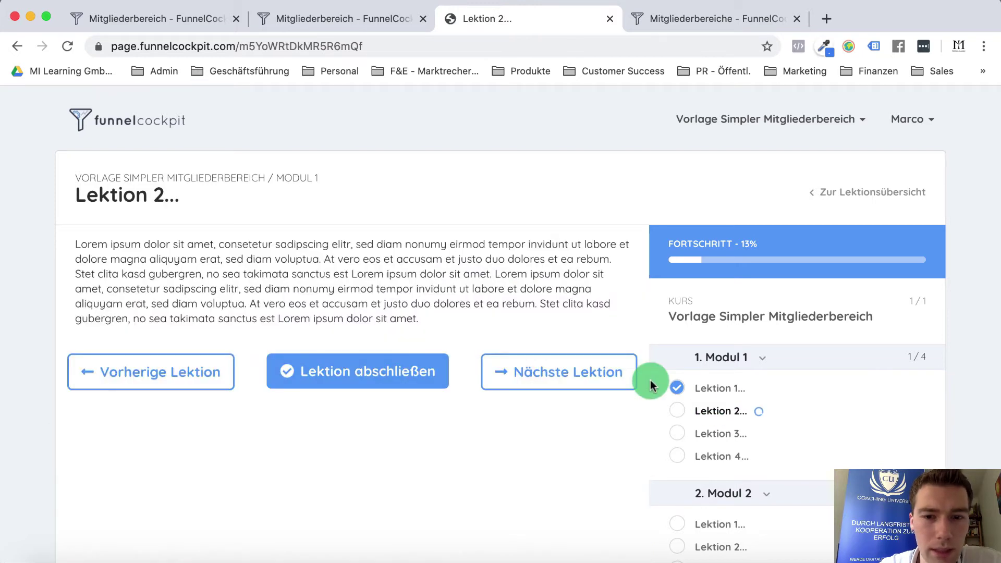
pyautogui.click(710, 435)
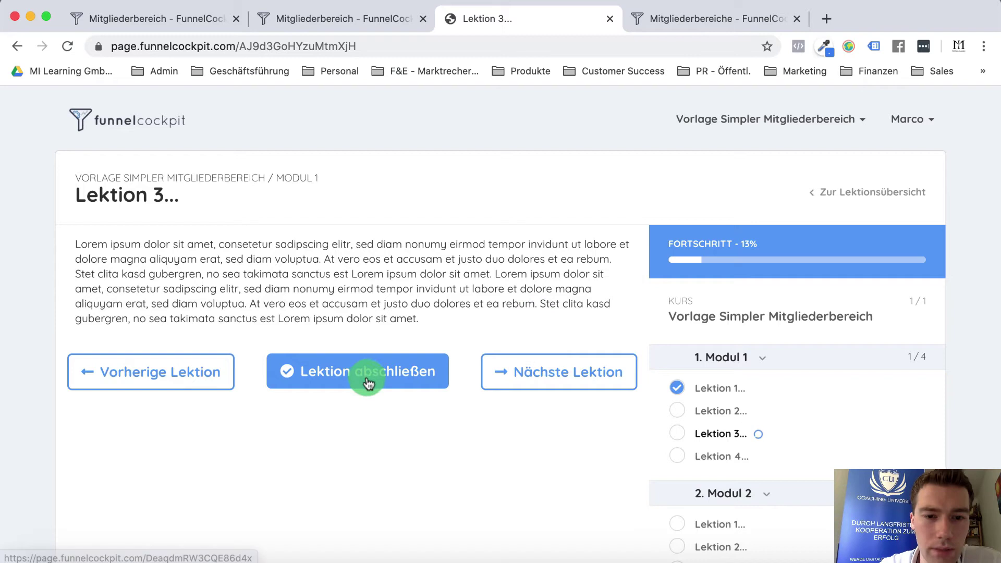
pyautogui.click(367, 380)
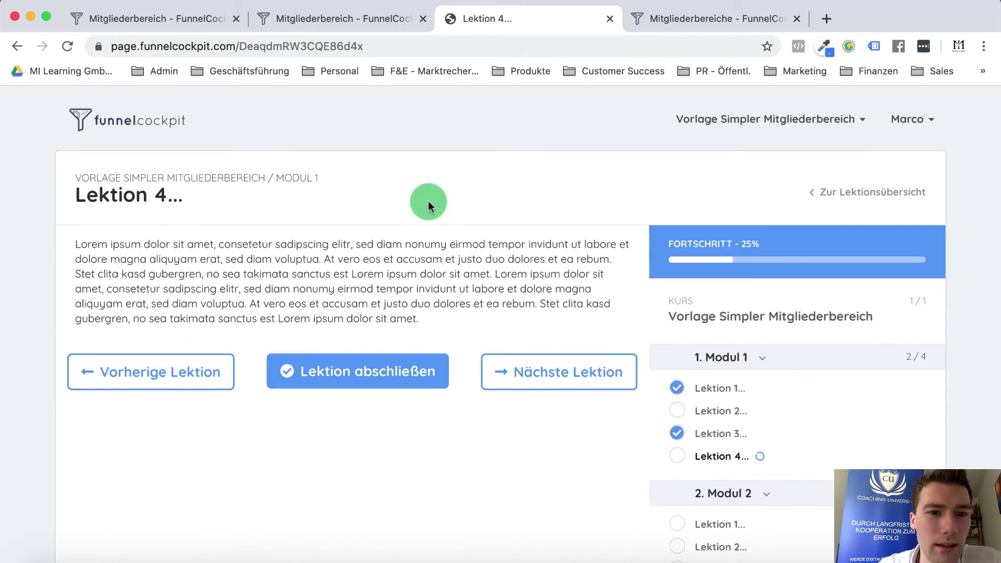
# Switch to the Vorlage Expertenmodus Mitgliederbereich and open its Lektion 1 in the page builder.
pyautogui.click(690, 19)
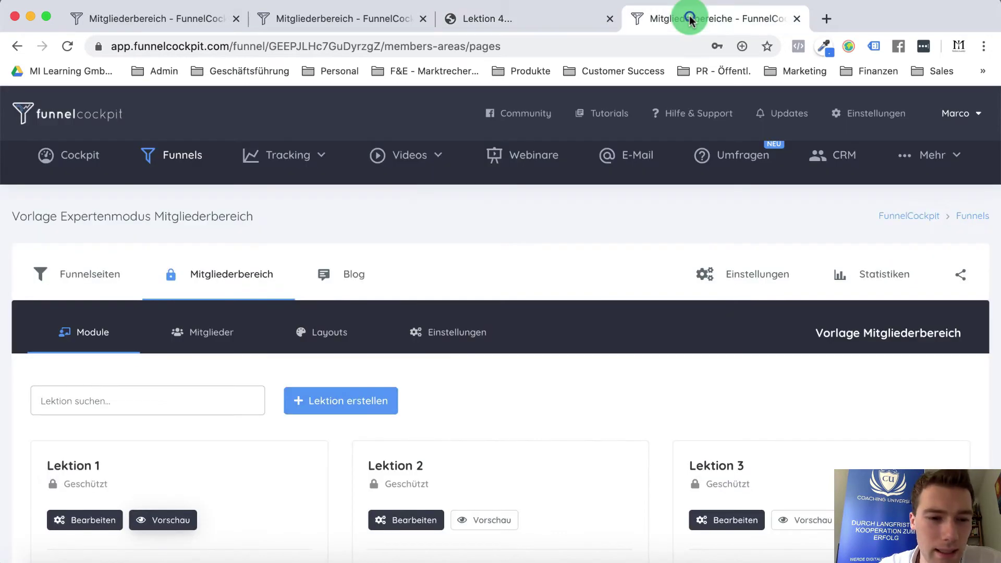
pyautogui.scroll(-1, 303, 407)
pyautogui.click(90, 451)
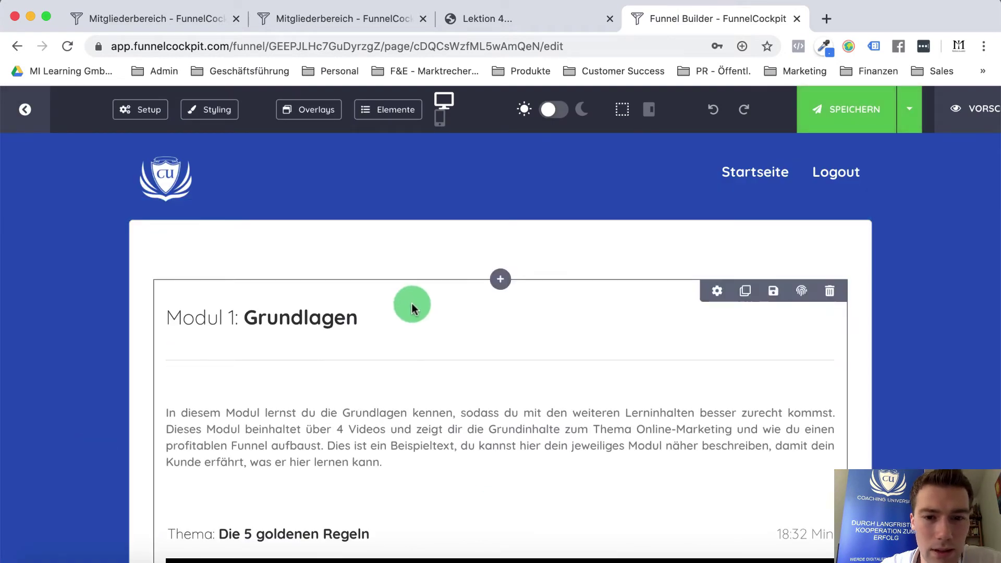
# Examine the element types that can be added below the first video of Lektion 1, and close the library without adding anything.
pyautogui.scroll(-2, 385, 417)
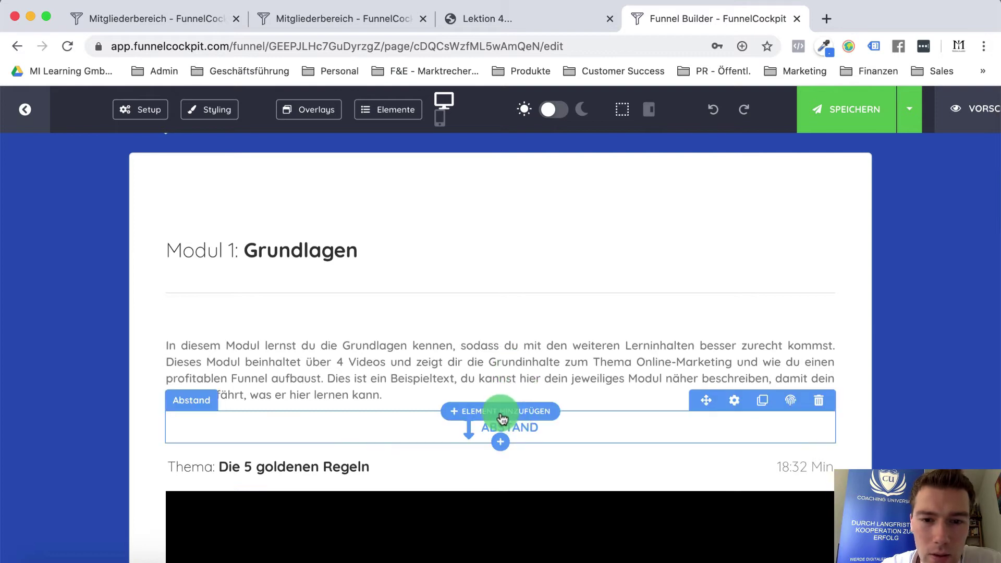
pyautogui.scroll(-10, 487, 526)
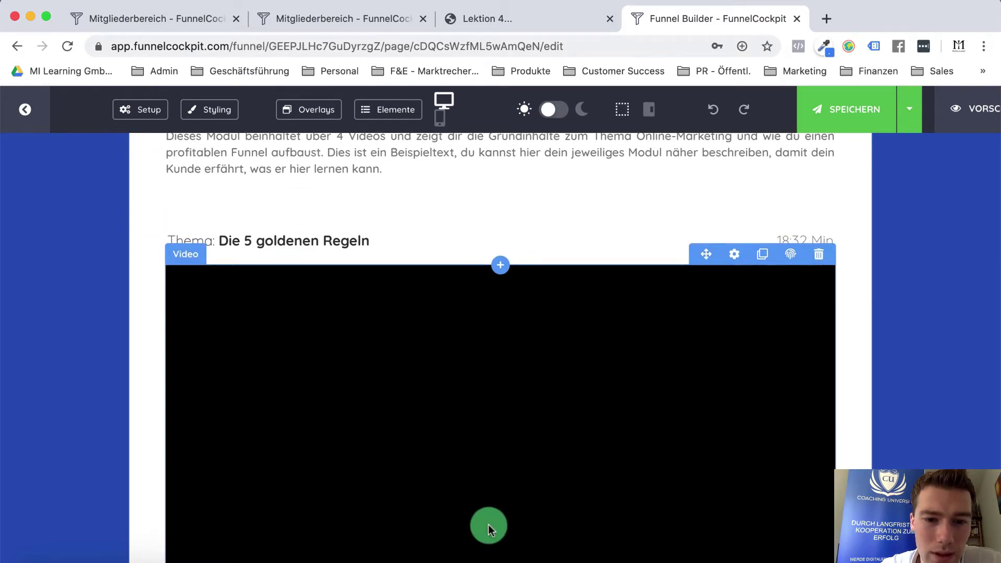
pyautogui.scroll(-2, 489, 527)
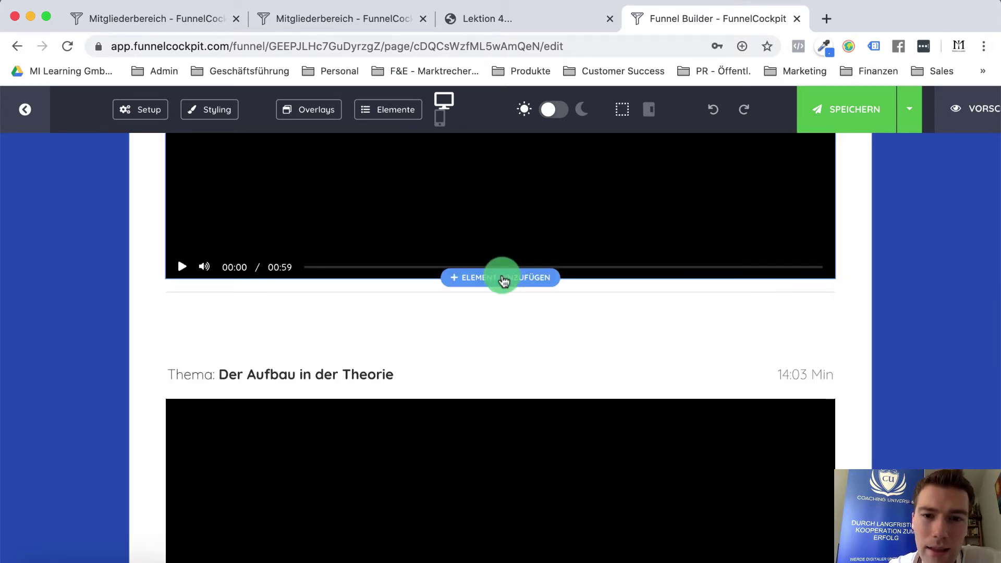
pyautogui.click(501, 275)
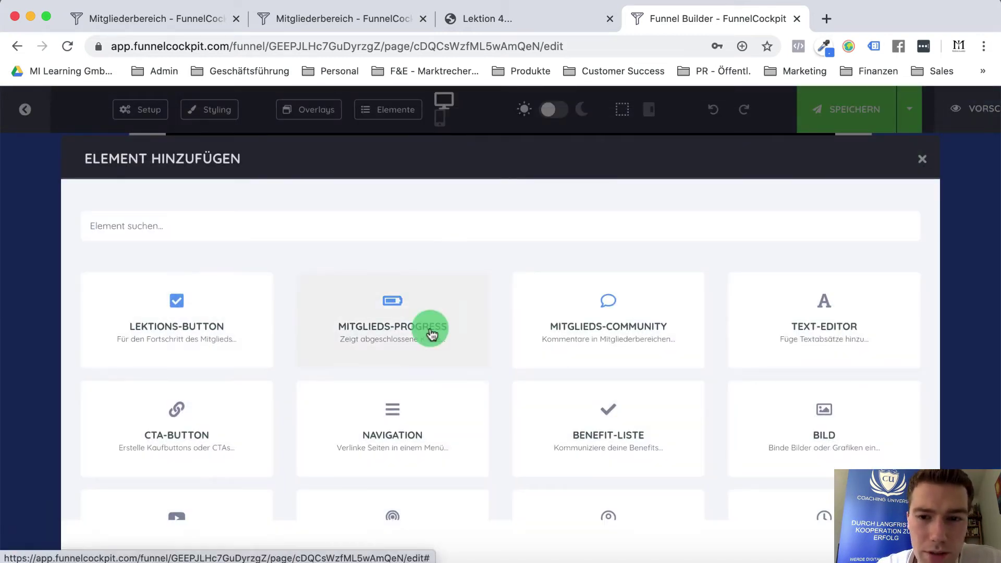
pyautogui.scroll(-5, 602, 329)
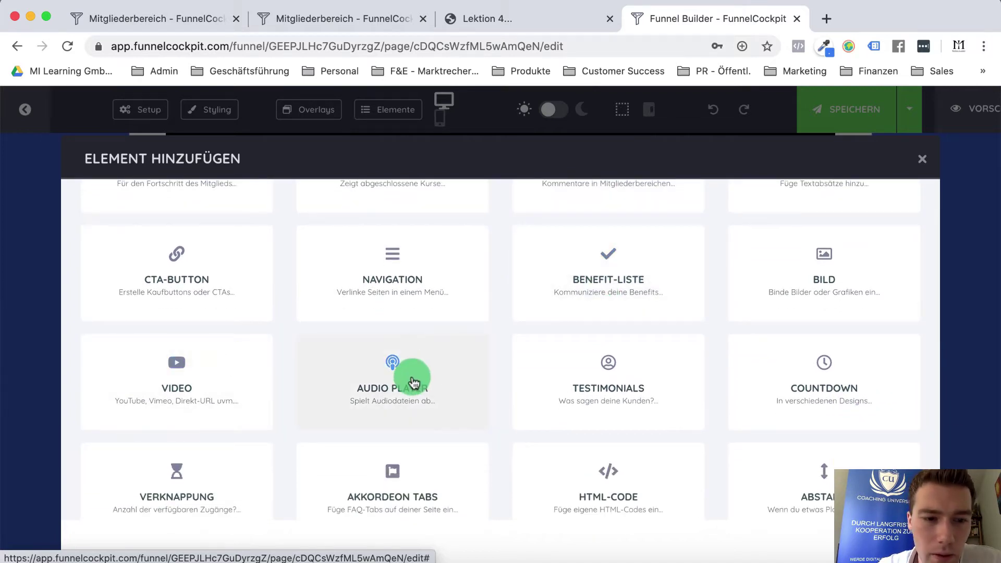
pyautogui.scroll(-2, 411, 381)
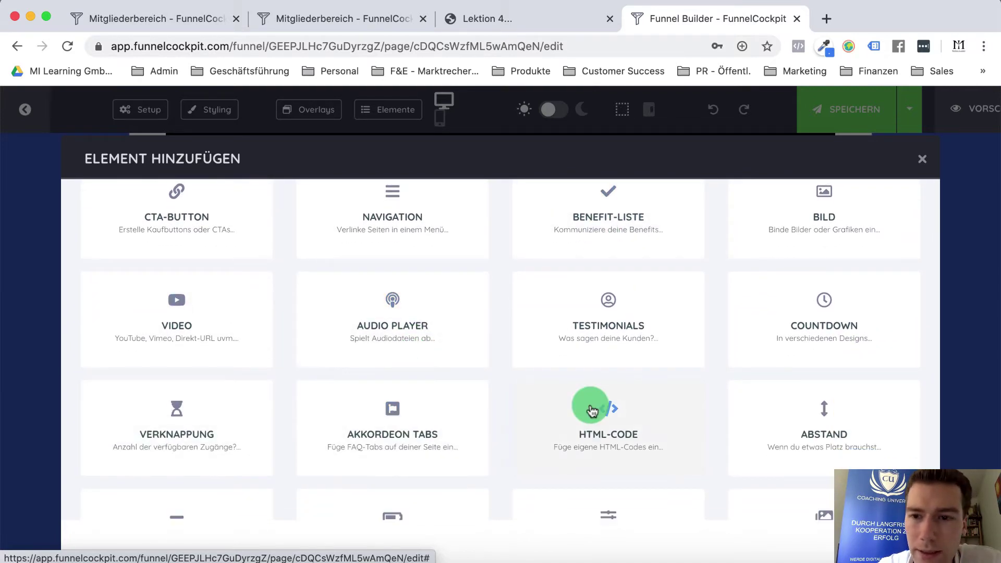
pyautogui.scroll(-4, 593, 412)
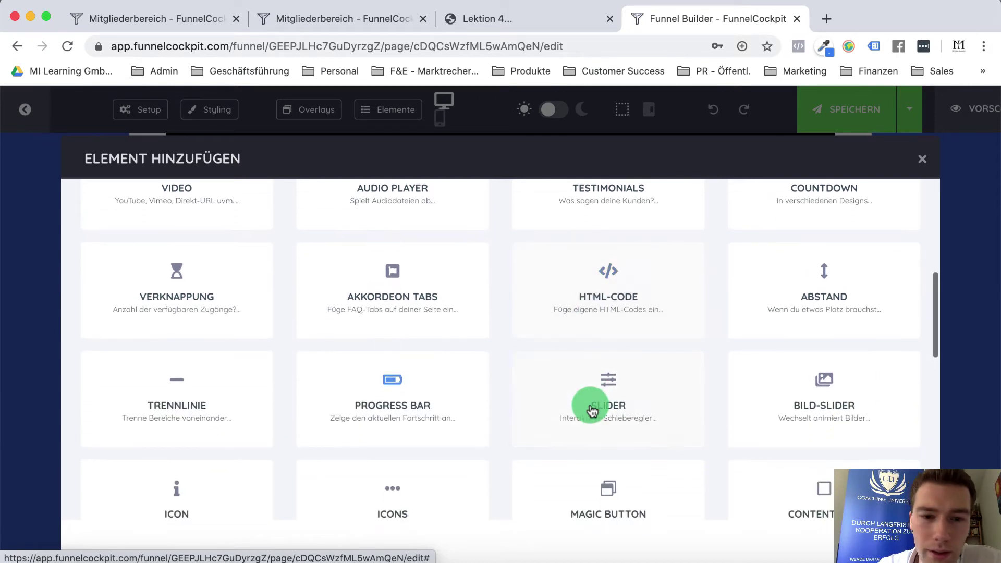
pyautogui.scroll(-3, 584, 388)
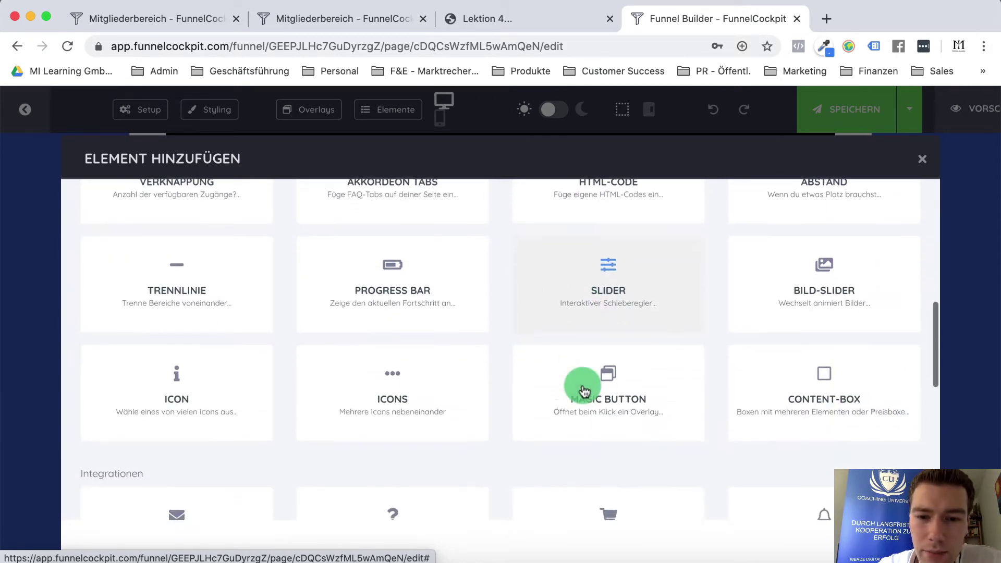
pyautogui.scroll(-3, 360, 406)
pyautogui.scroll(-2, 360, 406)
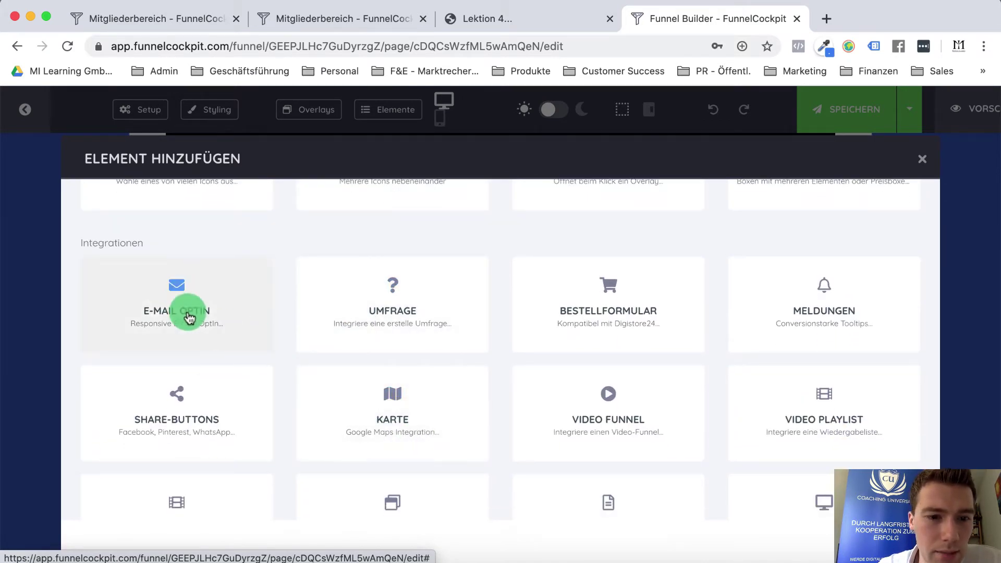
pyautogui.scroll(-5, 248, 351)
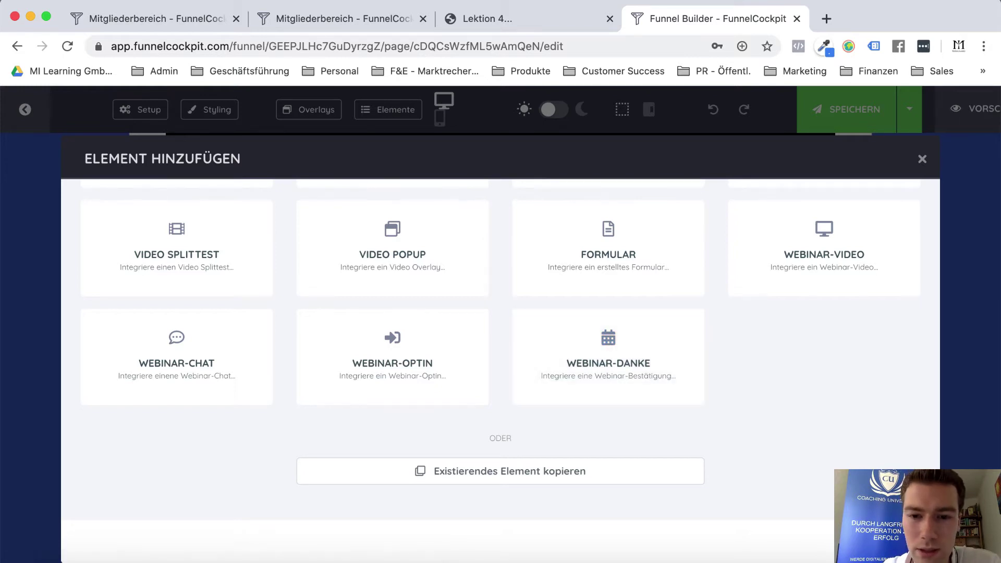
pyautogui.click(646, 379)
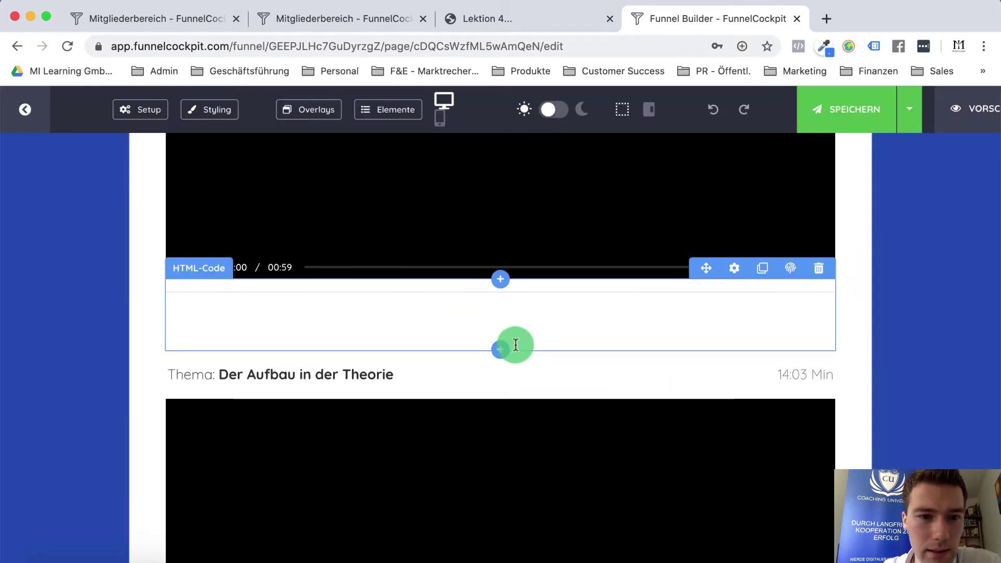
# Clone the PDF-Workbook downloaden button directly below itself and move the copy beneath the workbook description text.
pyautogui.scroll(-3, 511, 355)
pyautogui.click(500, 391)
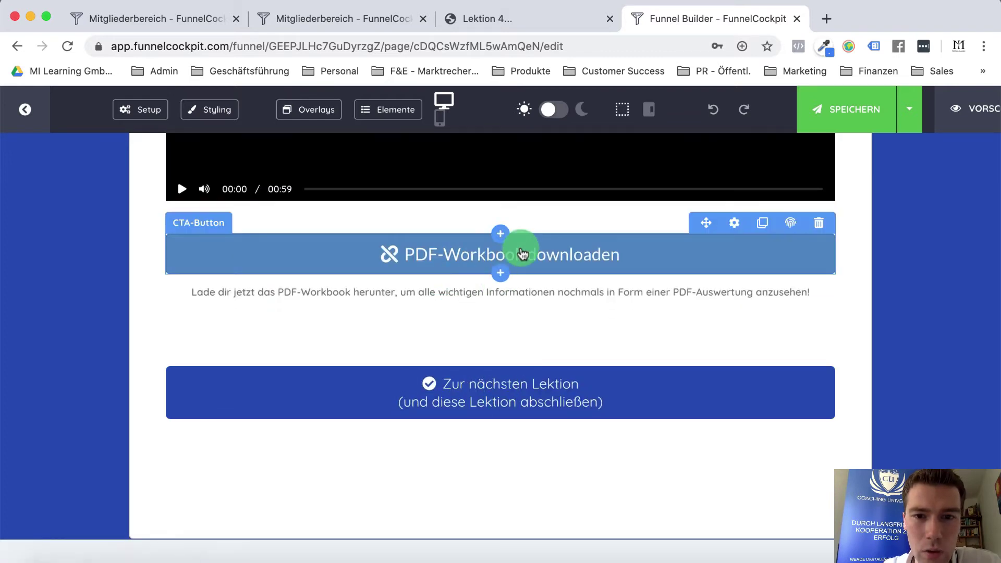
pyautogui.click(762, 226)
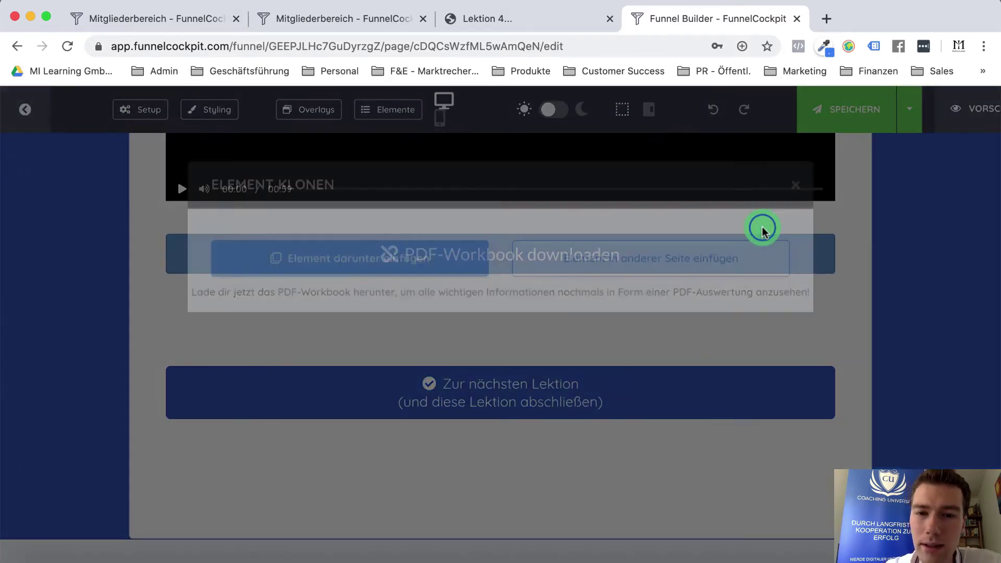
pyautogui.click(424, 385)
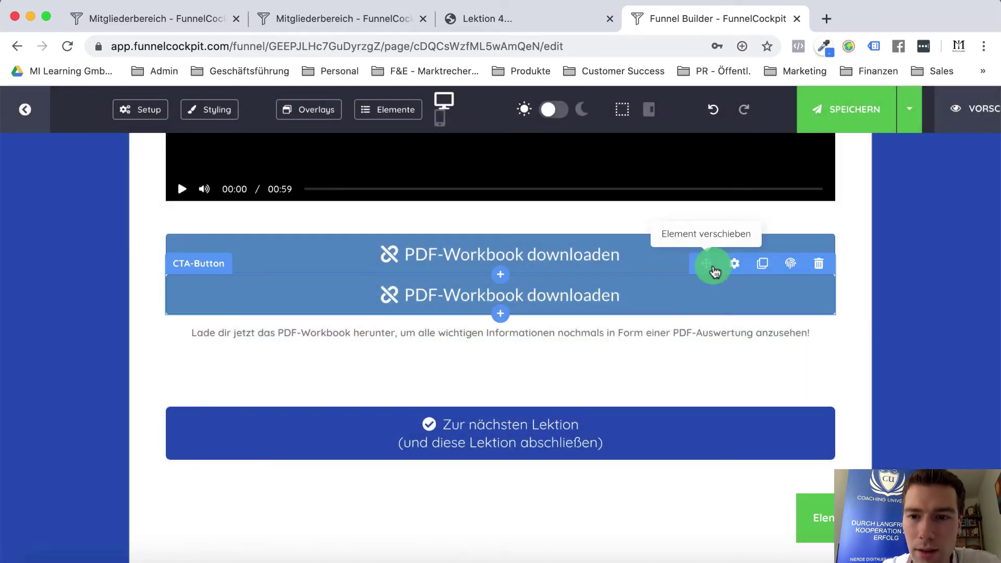
pyautogui.moveTo(708, 267); pyautogui.dragTo(711, 342)
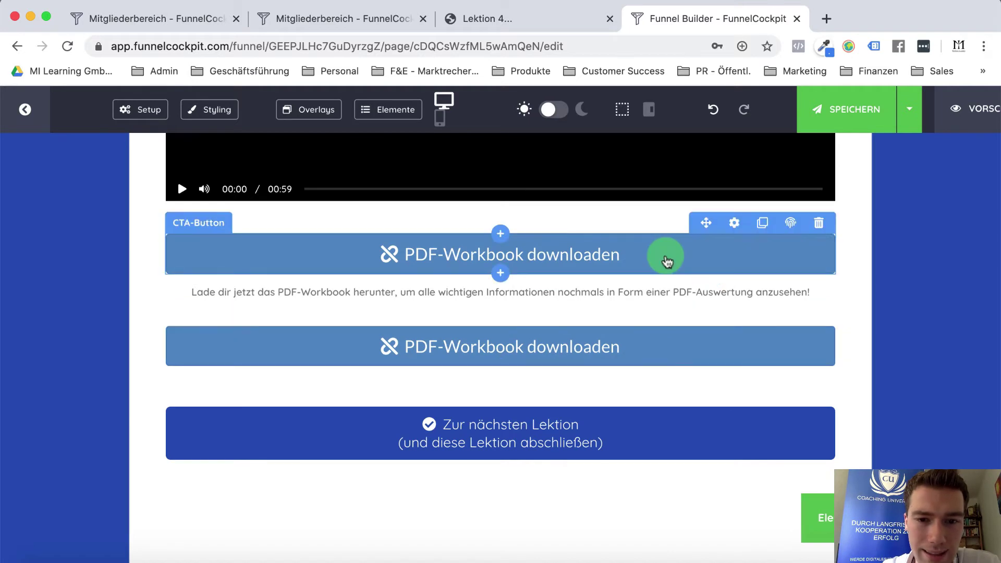
# Check the rearranged end of the lesson page and save the page.
pyautogui.scroll(-3, 658, 384)
pyautogui.scroll(10, 658, 384)
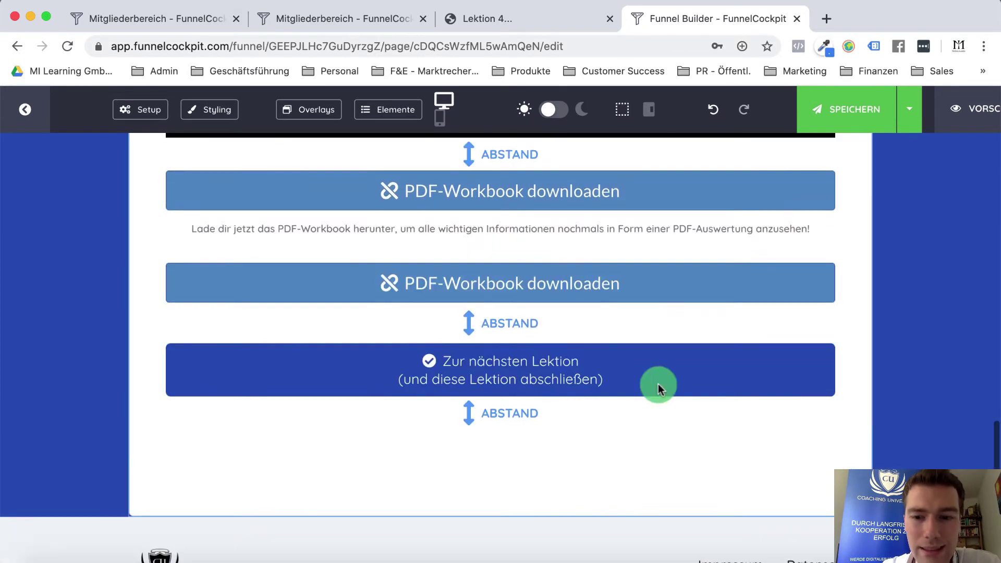
pyautogui.scroll(8, 658, 383)
pyautogui.click(835, 105)
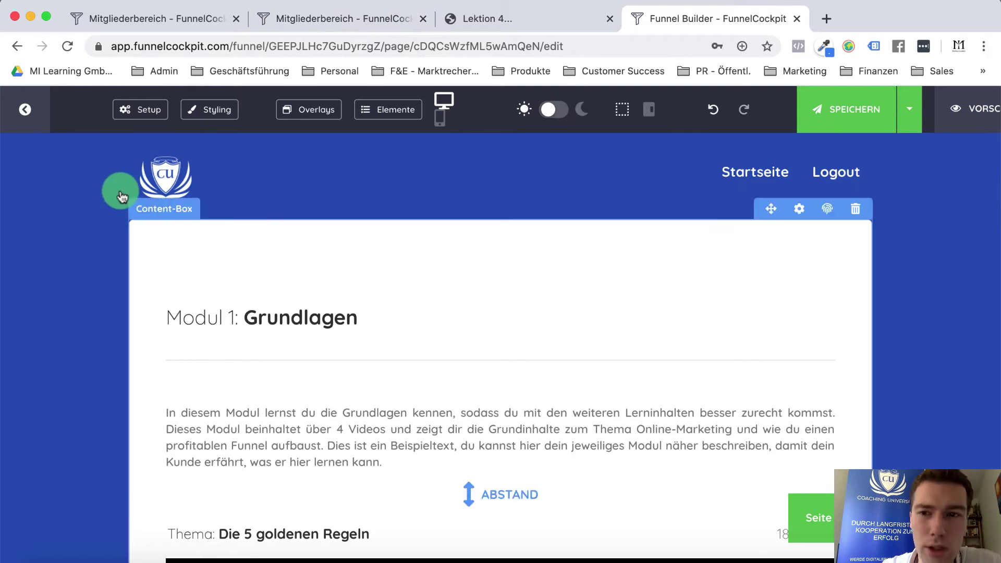
# Return to the simple member area, leave the Lektion 1 editor and open the list of members.
pyautogui.click(309, 7)
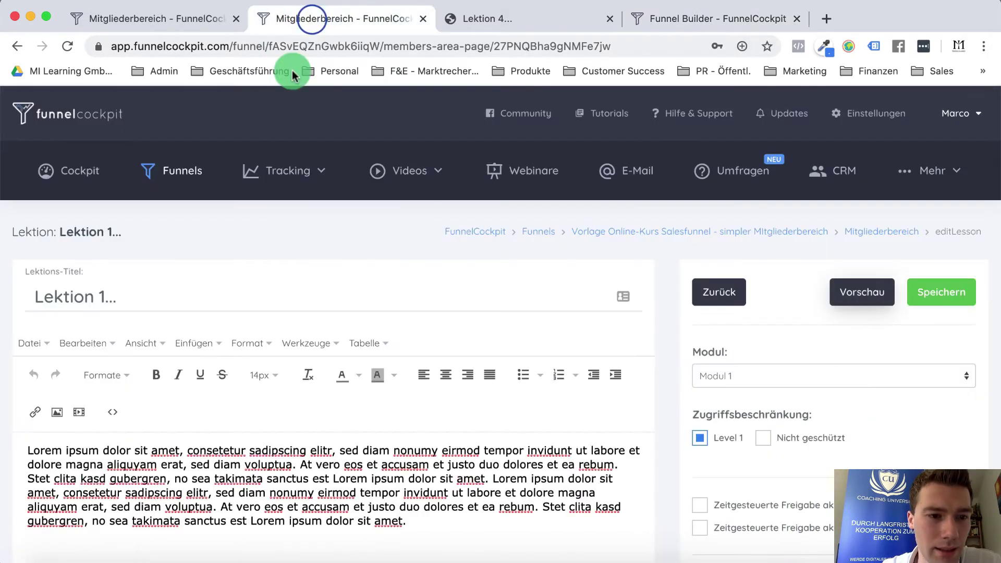
pyautogui.click(719, 292)
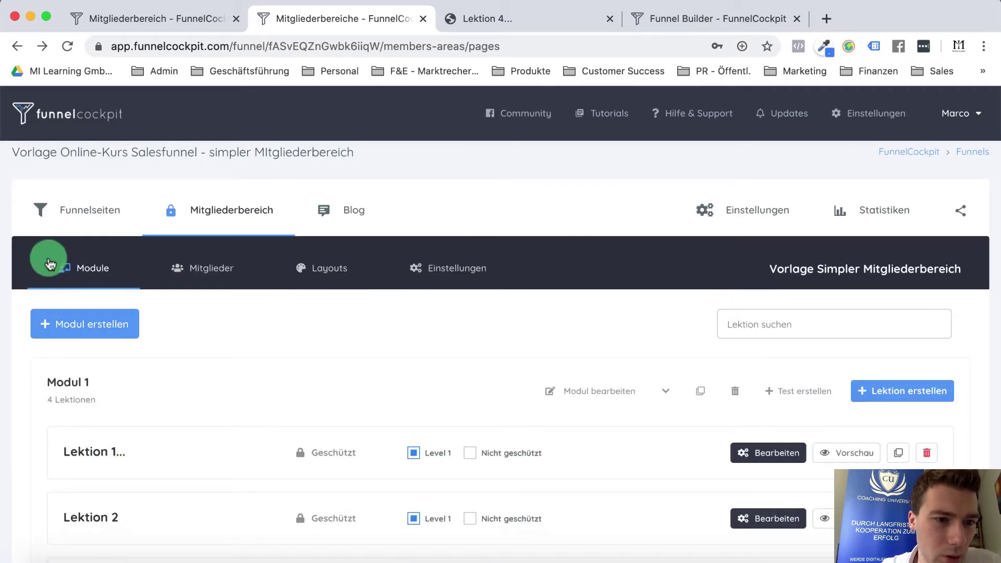
pyautogui.click(202, 270)
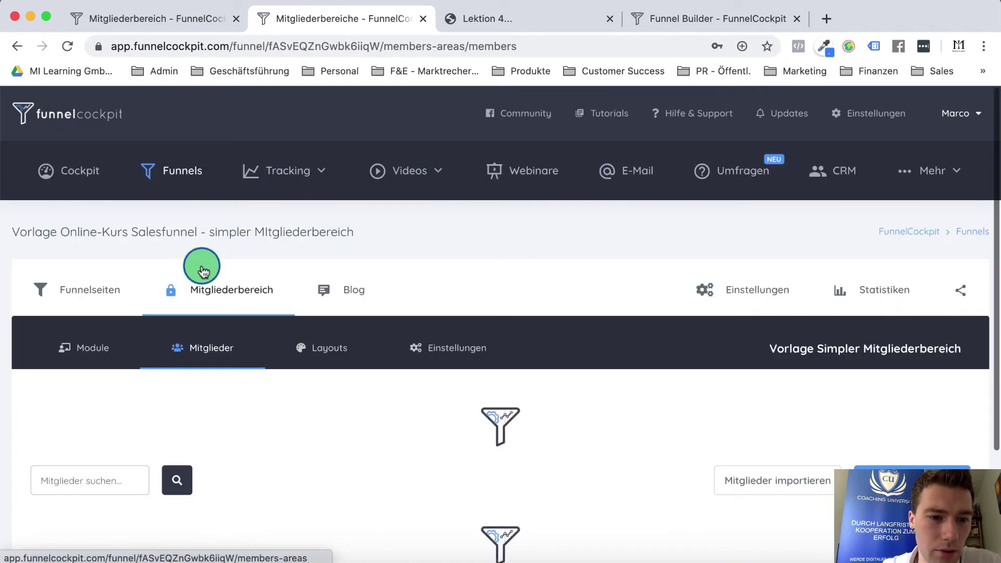
pyautogui.scroll(3, 264, 326)
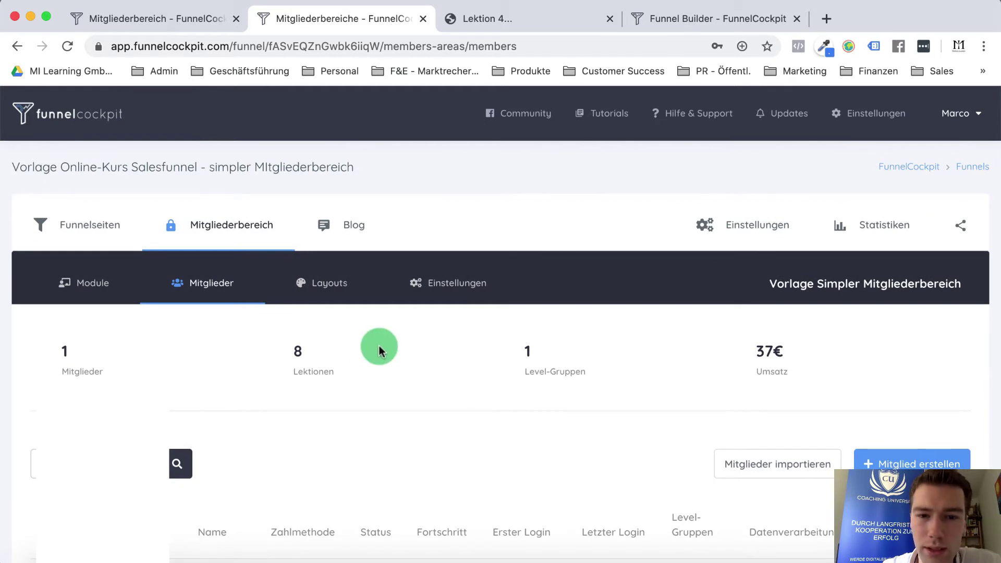
pyautogui.scroll(-3, 347, 440)
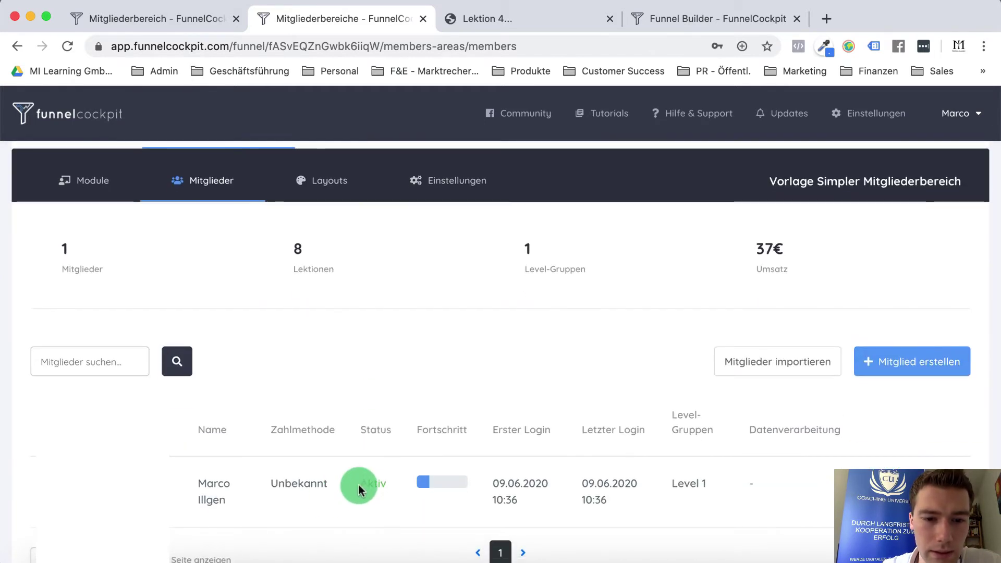
# Examine the listed member's status and completed lessons per module, and close the progress overview.
pyautogui.moveTo(389, 485); pyautogui.dragTo(389, 484)
pyautogui.moveTo(443, 483)
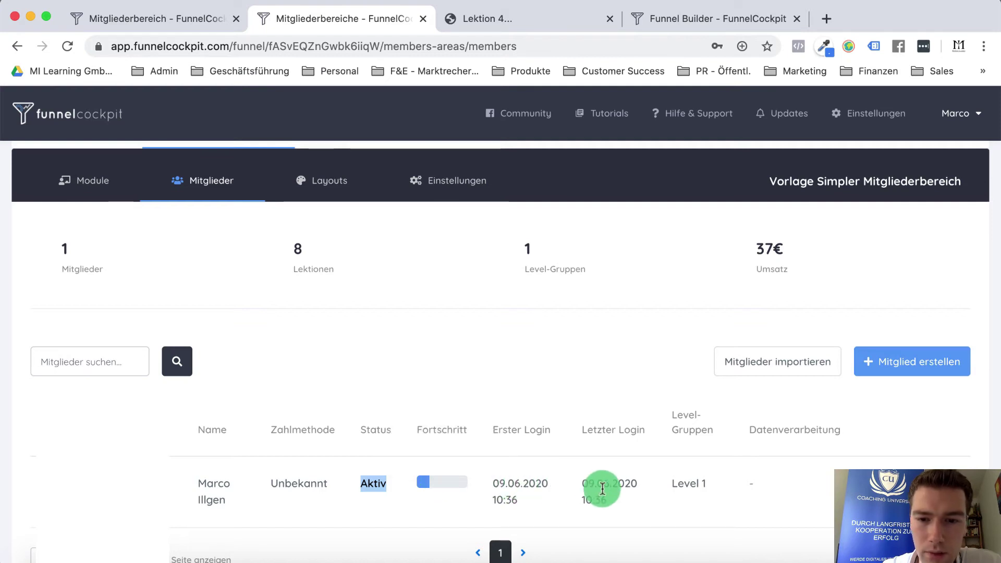
pyautogui.click(429, 482)
pyautogui.scroll(-2, 429, 483)
pyautogui.scroll(2, 428, 481)
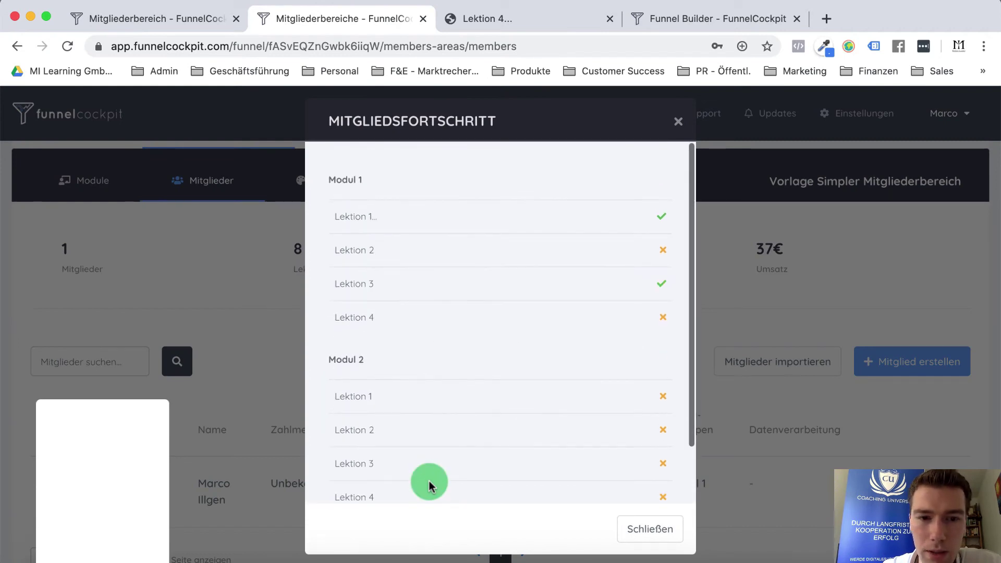
pyautogui.click(679, 125)
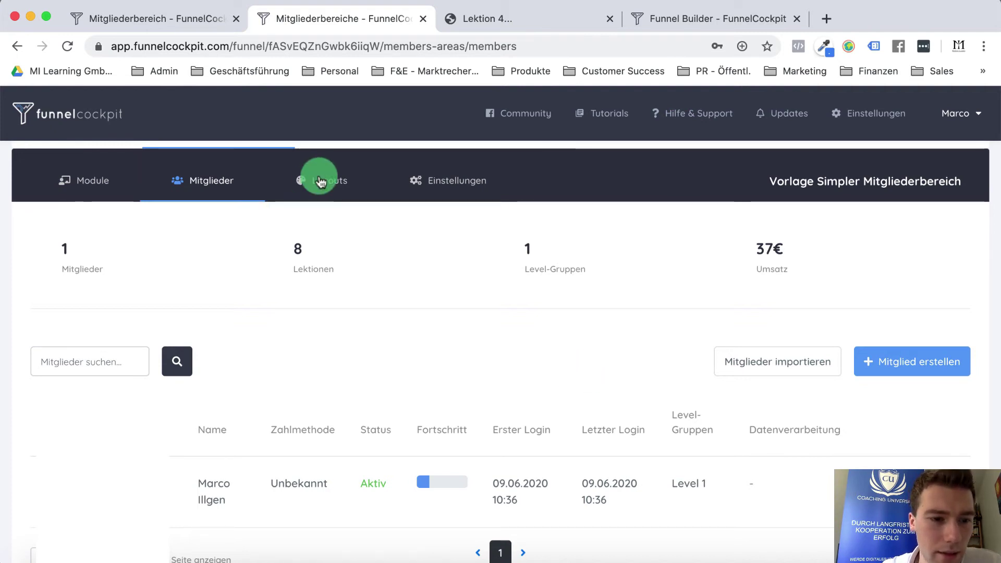
# View the simple member area's layouts and go back from the expert lesson's page builder to its lesson overview.
pyautogui.click(320, 189)
pyautogui.scroll(-2, 329, 357)
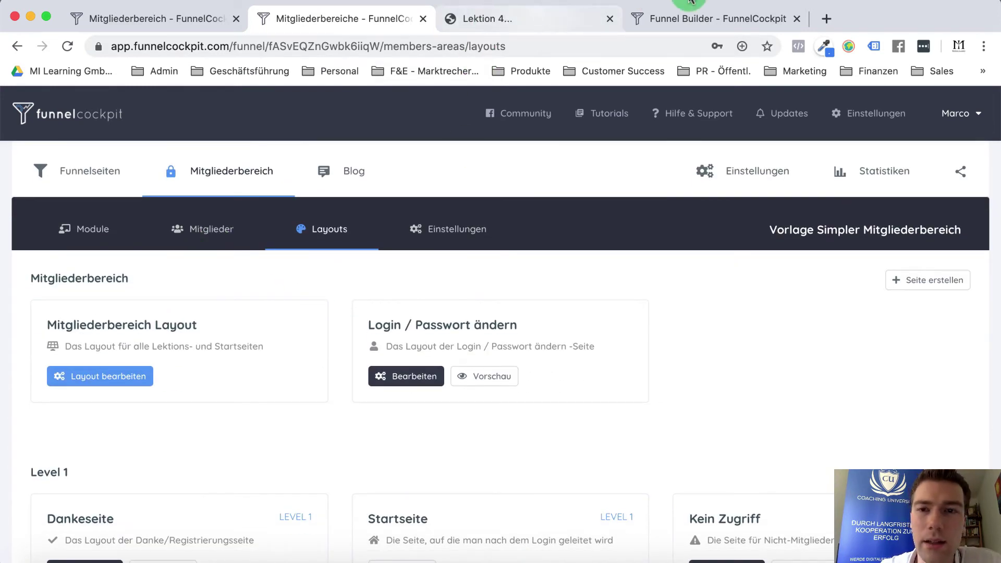
pyautogui.click(687, 19)
pyautogui.click(25, 108)
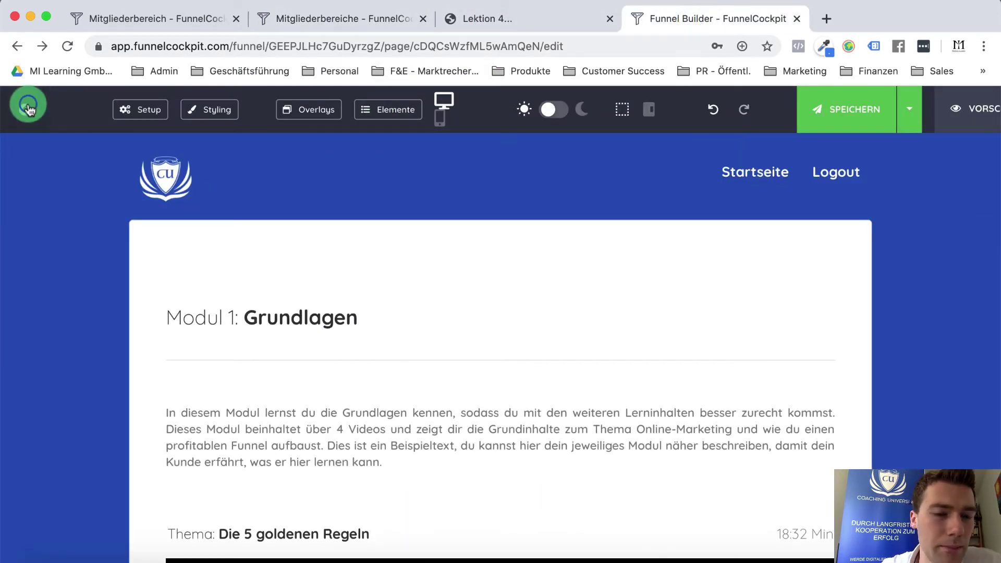
pyautogui.scroll(2, 185, 272)
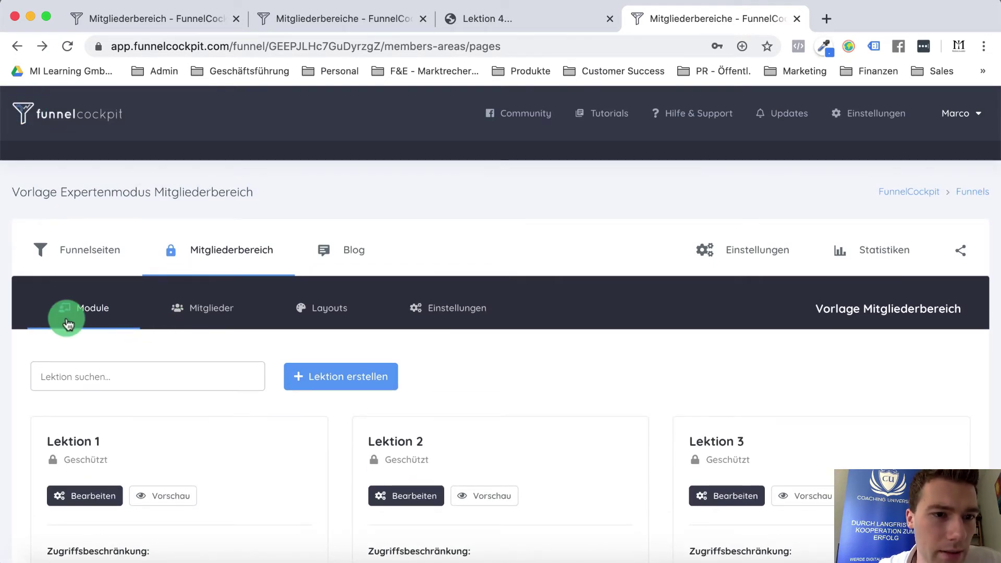
# Look through the members and layouts of the Vorlage Expertenmodus Mitgliederbereich.
pyautogui.click(88, 319)
pyautogui.click(205, 306)
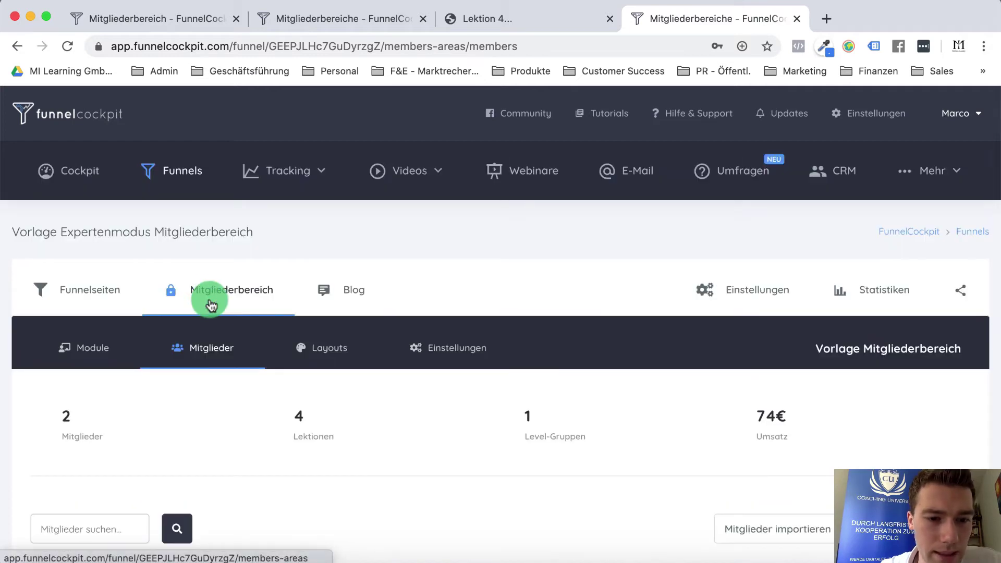
pyautogui.click(300, 302)
pyautogui.click(298, 319)
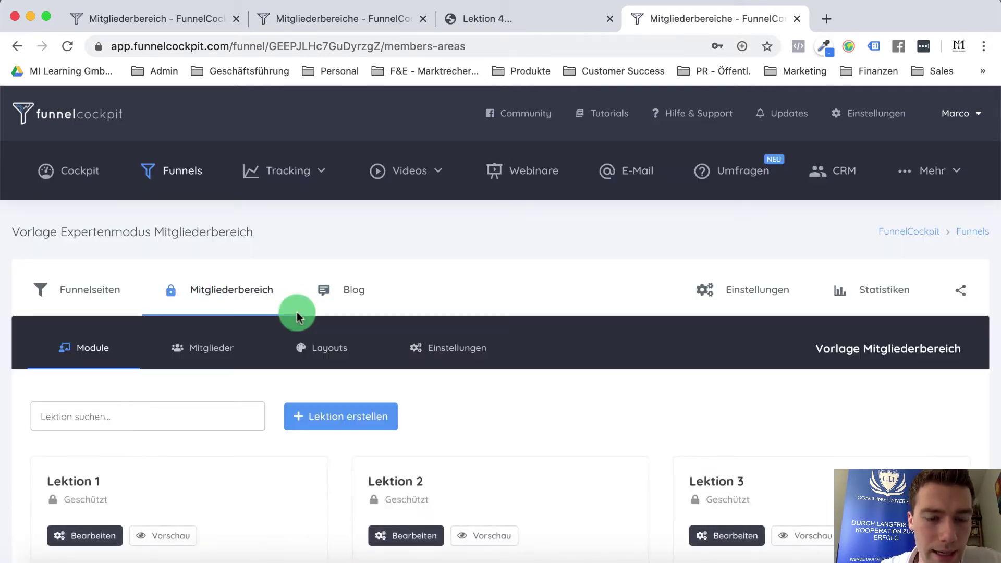
pyautogui.click(315, 346)
pyautogui.scroll(-2, 442, 415)
pyautogui.scroll(-3, 443, 416)
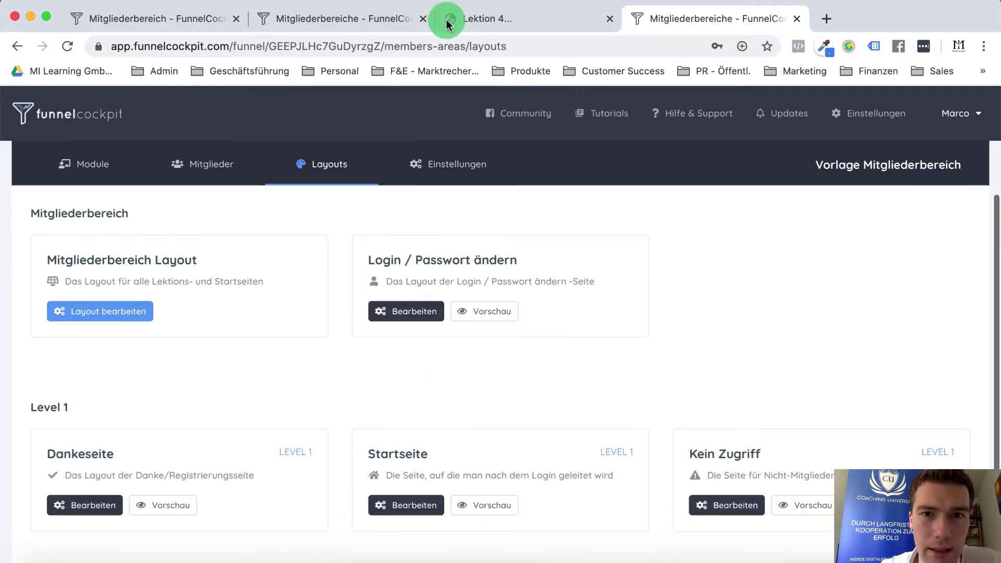
# Compare the simple and expert member areas' layouts, and open the expert area's Mitgliederbereich Layout for editing.
pyautogui.click(491, 23)
pyautogui.click(357, 15)
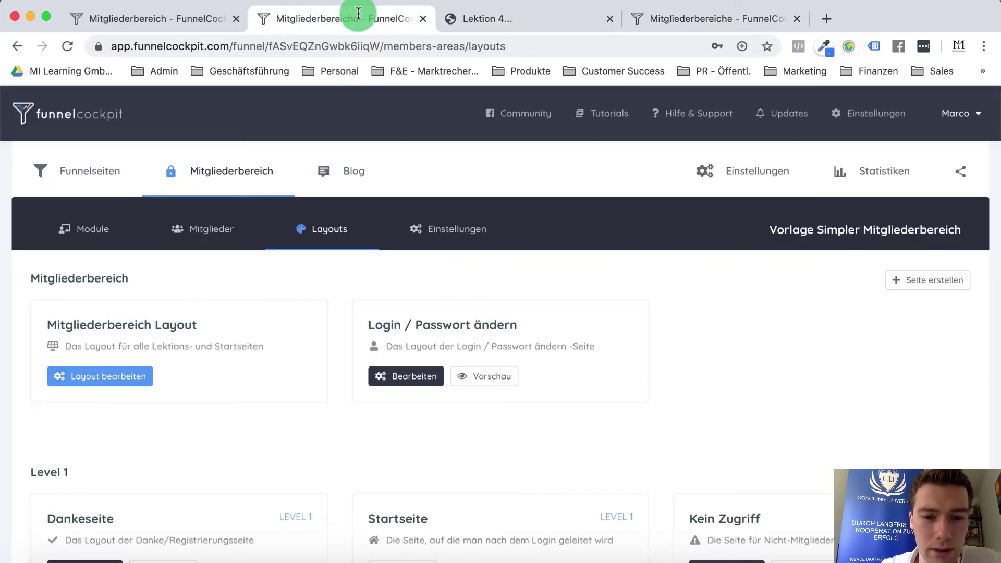
pyautogui.scroll(-1, 402, 178)
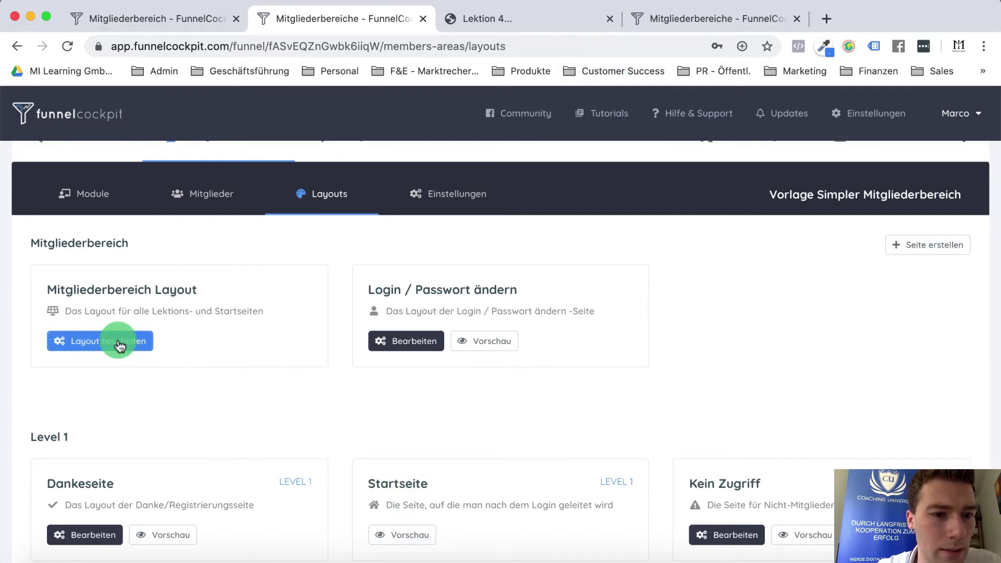
pyautogui.click(651, 20)
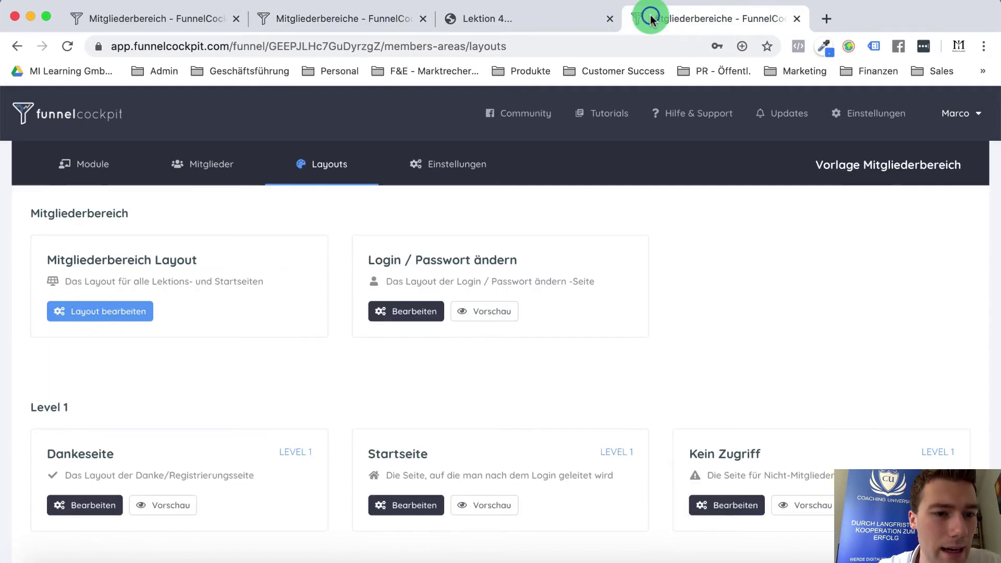
pyautogui.click(103, 314)
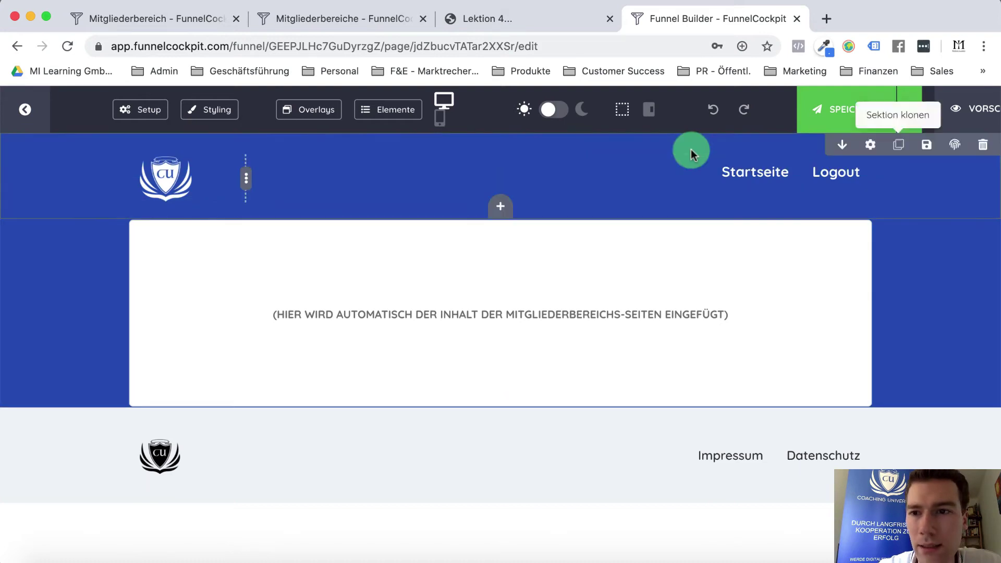
# View the background and text settings of the Mitgliederbereich Layout's header section, close them, and return to the layouts overview.
pyautogui.click(876, 144)
pyautogui.click(343, 321)
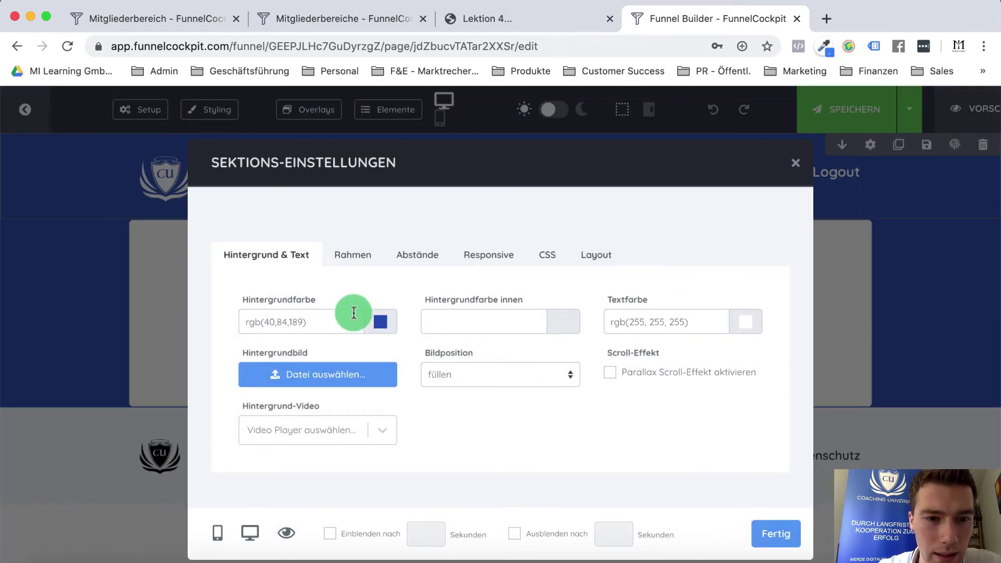
pyautogui.click(480, 415)
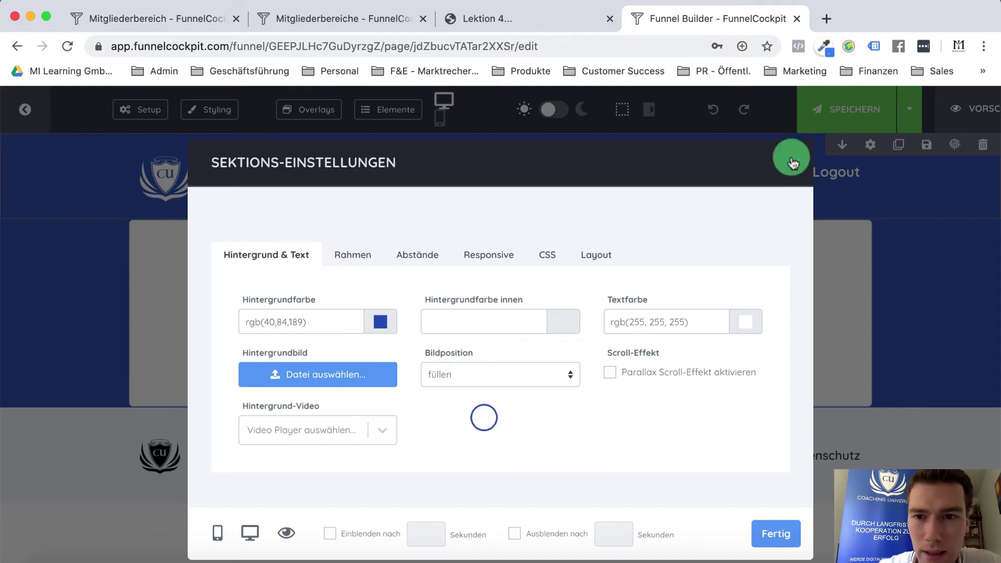
pyautogui.click(795, 164)
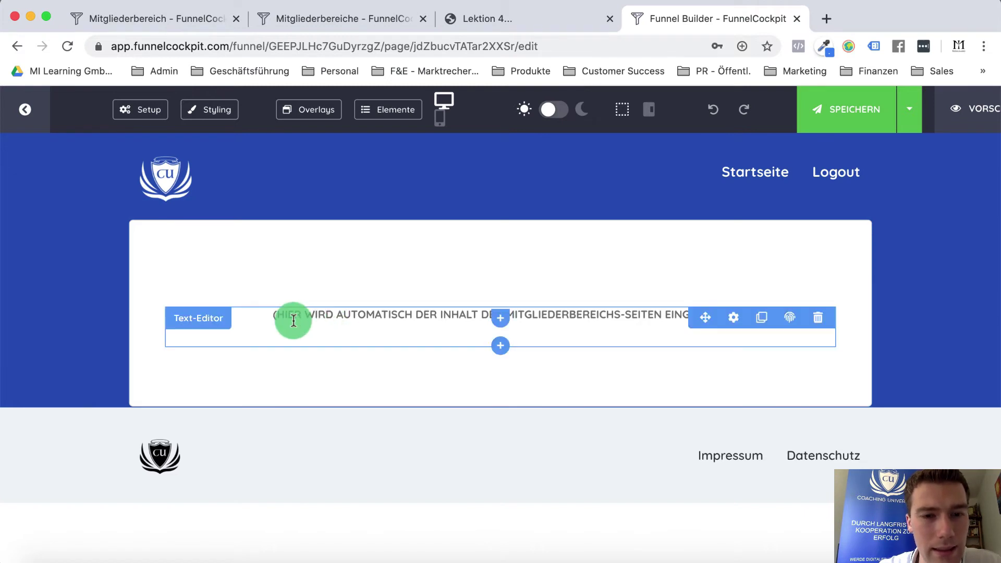
pyautogui.click(18, 121)
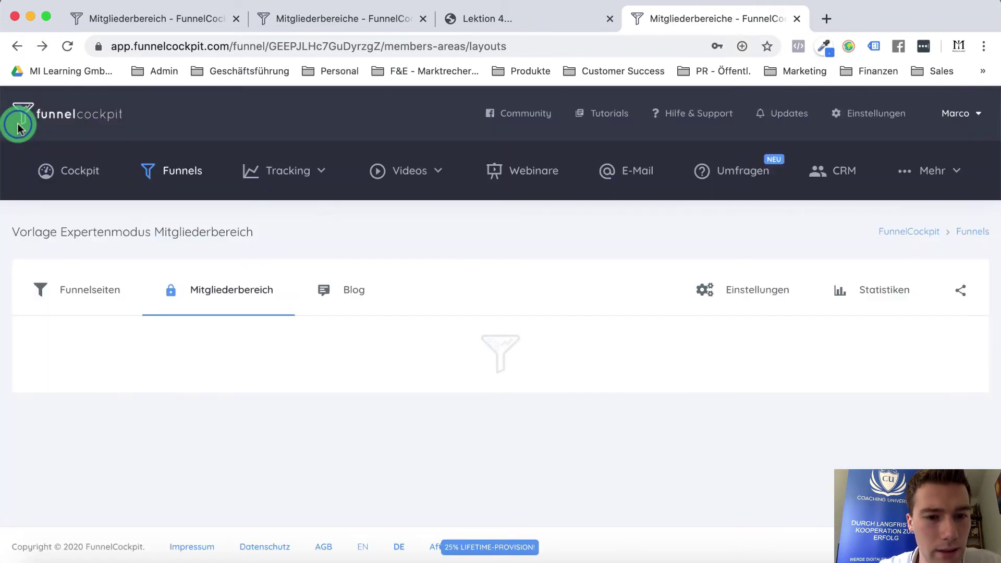
# Open the Level 1 Startseite layout, examine its welcome video and linked module images, and return to the layouts overview.
pyautogui.scroll(-5, 298, 370)
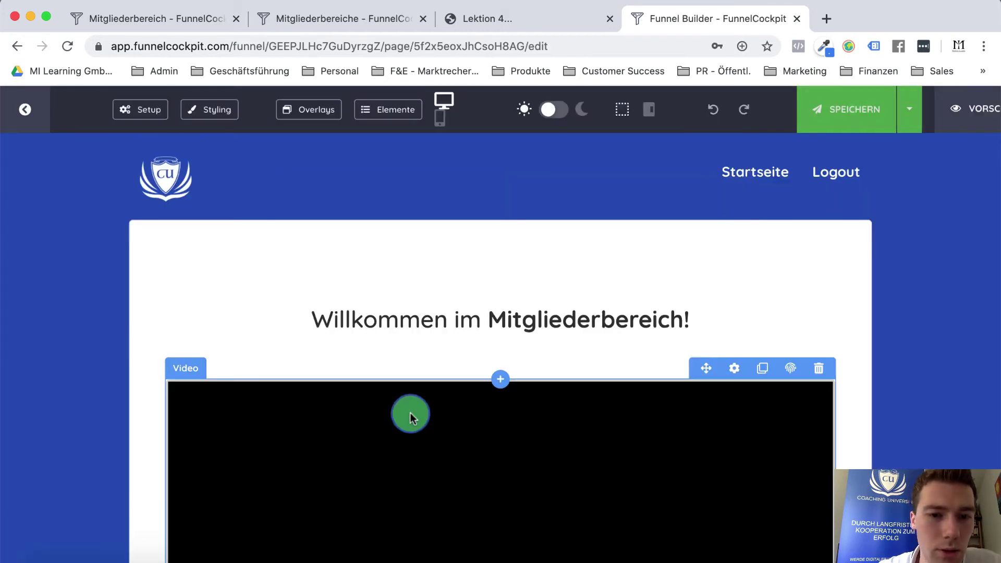
pyautogui.scroll(-9, 411, 413)
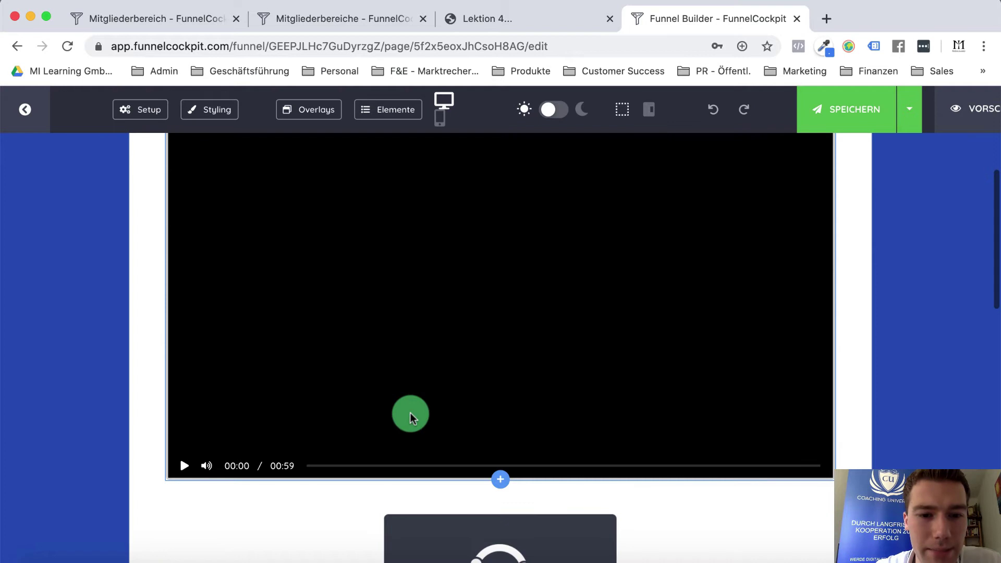
pyautogui.scroll(-3, 412, 414)
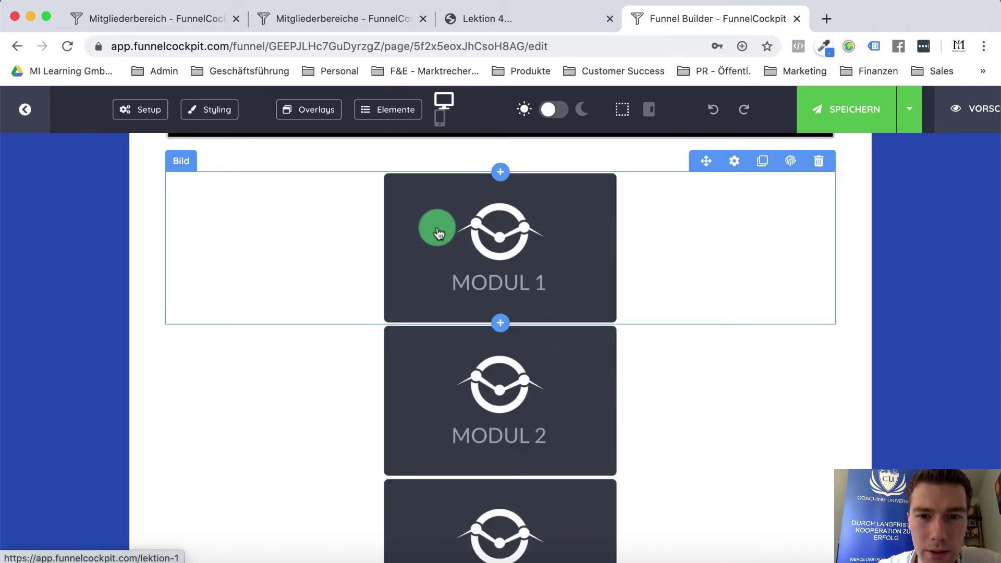
pyautogui.scroll(-6, 454, 405)
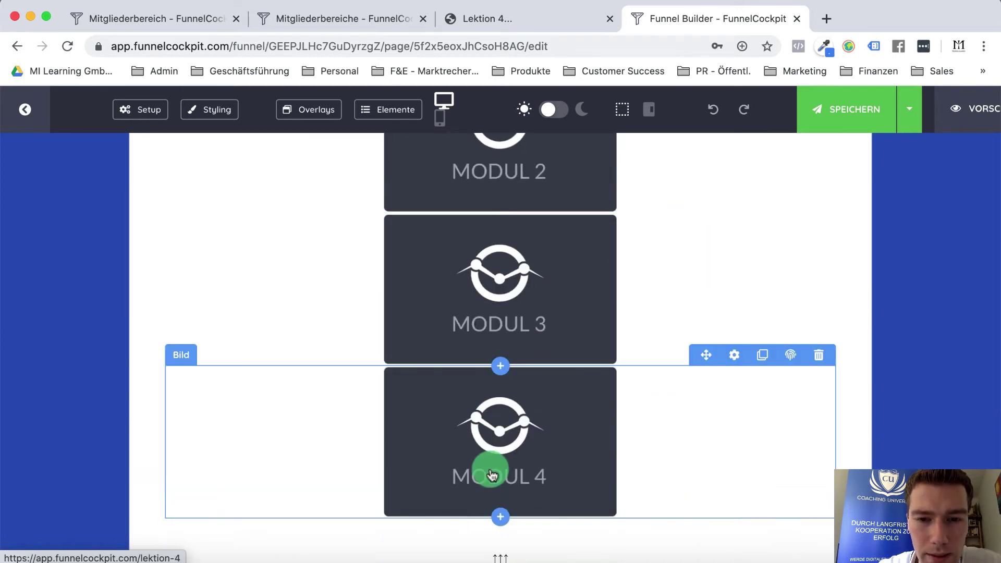
pyautogui.scroll(6, 480, 365)
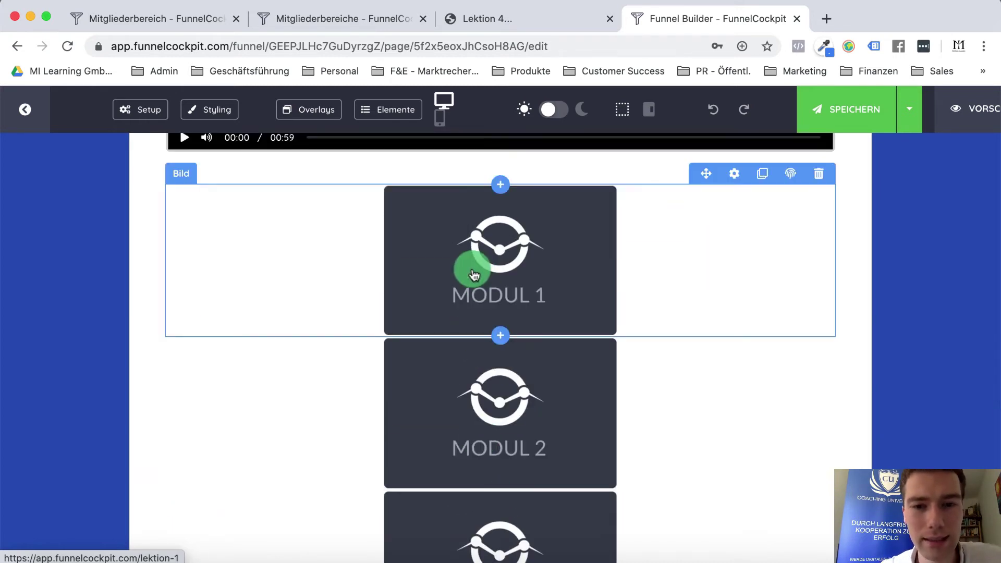
pyautogui.scroll(-1, 483, 358)
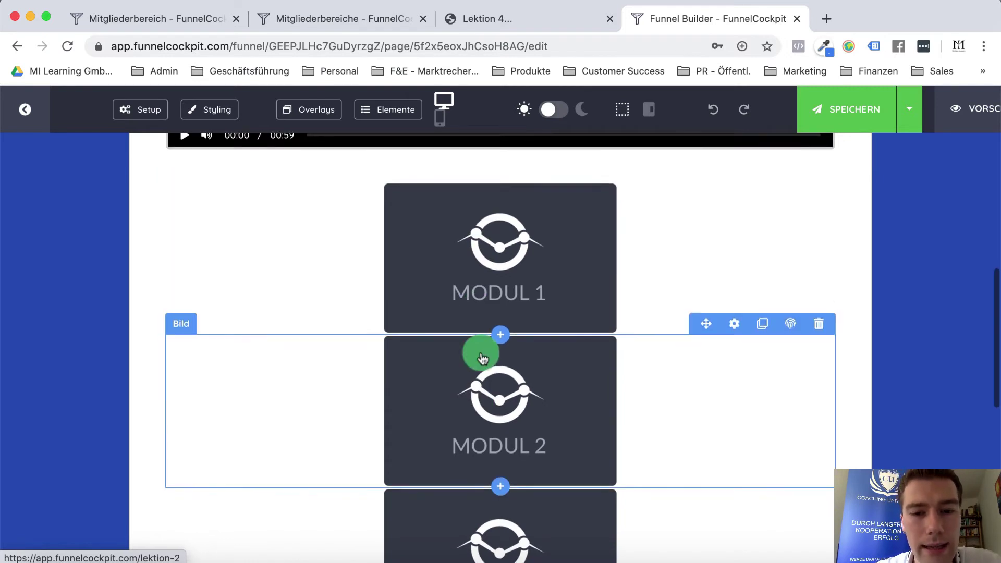
pyautogui.scroll(-11, 481, 354)
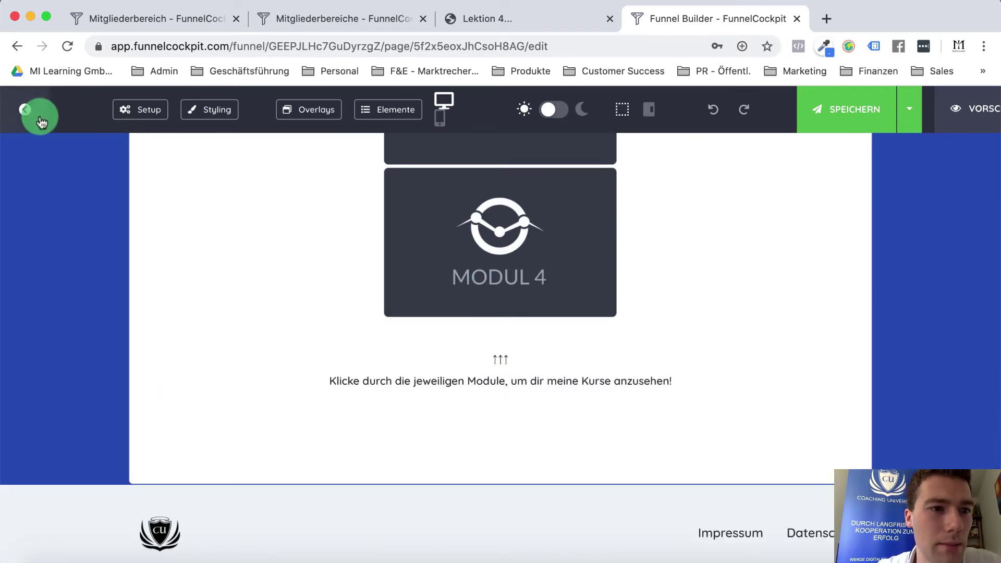
pyautogui.click(40, 121)
# Open the Level 1 Kein Zugriff layout, look through its login and order buttons, and return to the layouts overview.
pyautogui.scroll(-6, 744, 394)
pyautogui.click(744, 406)
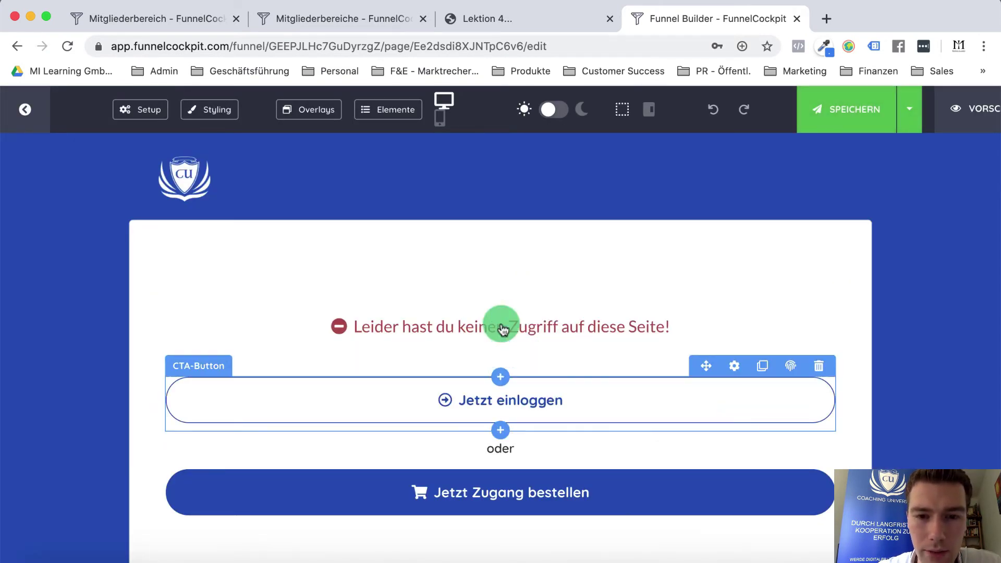
pyautogui.scroll(-2, 558, 402)
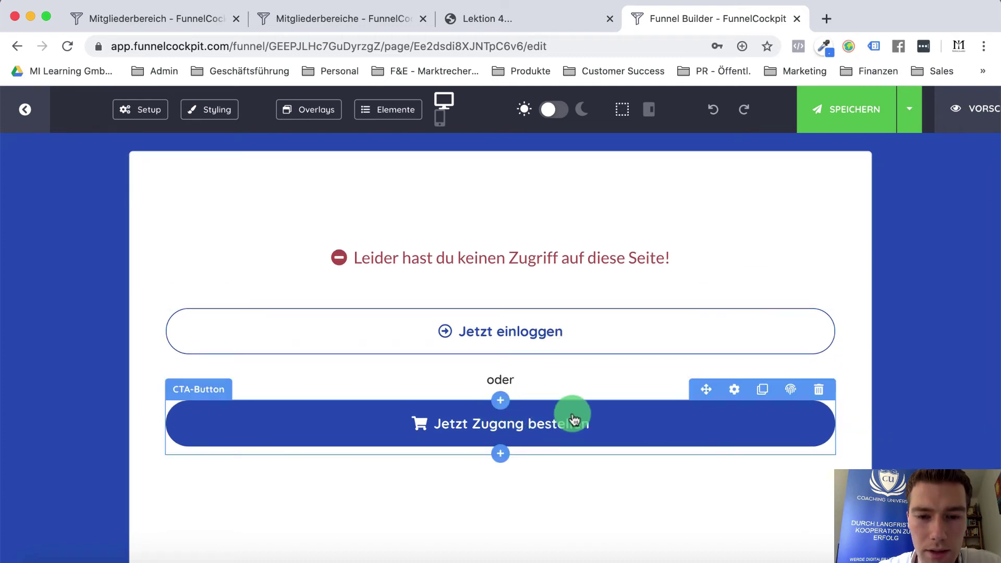
pyautogui.scroll(-4, 565, 416)
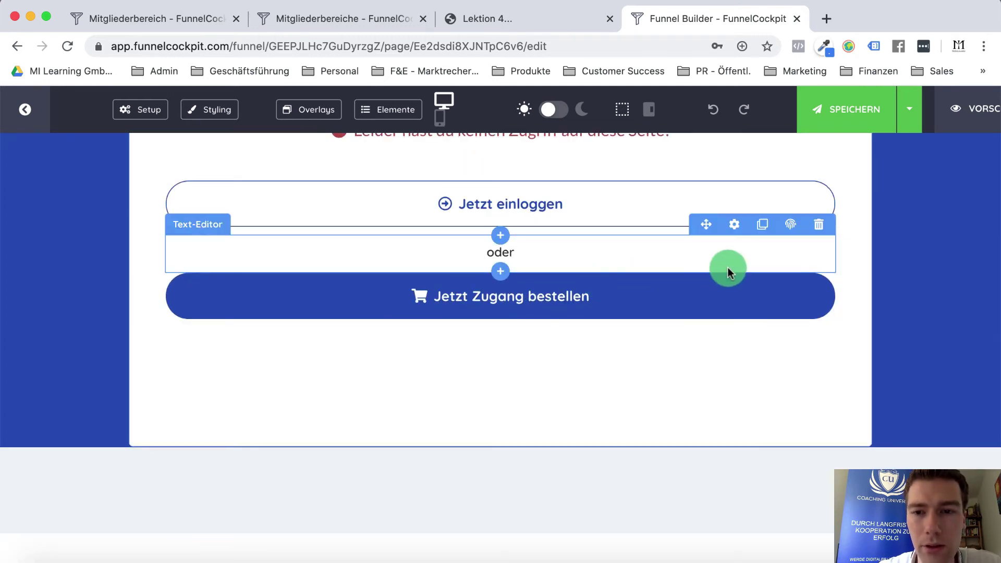
pyautogui.click(27, 111)
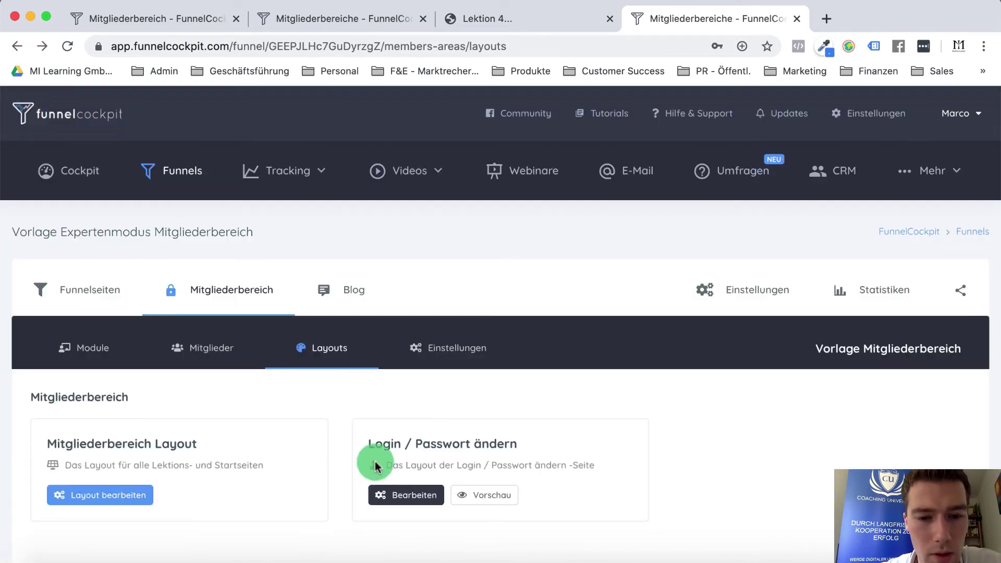
# Open the expert member area's Level-Gruppen settings and view Level 1's start page, Digistore24 product ID and e-mail tag options.
pyautogui.scroll(-6, 374, 461)
pyautogui.scroll(4, 374, 461)
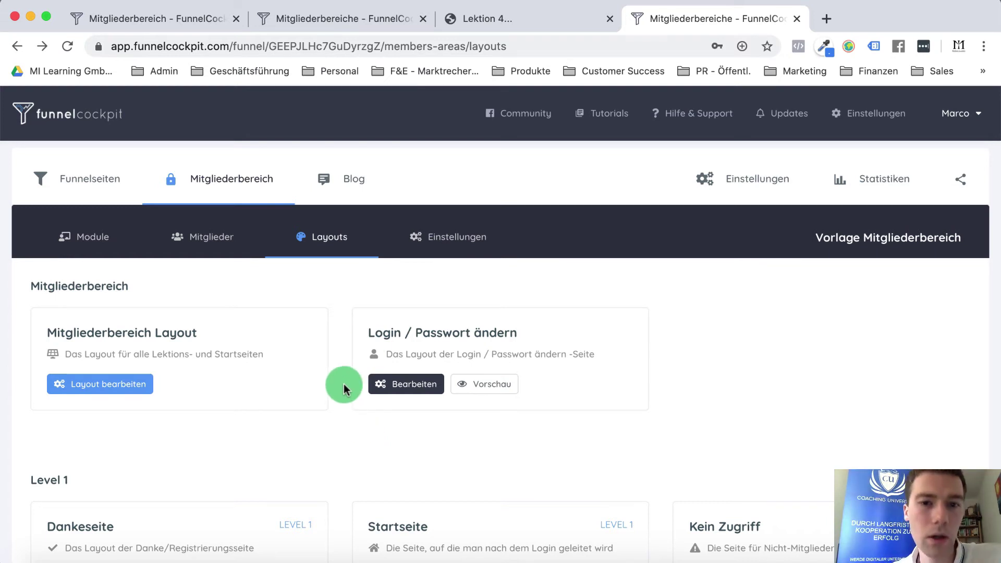
pyautogui.click(450, 241)
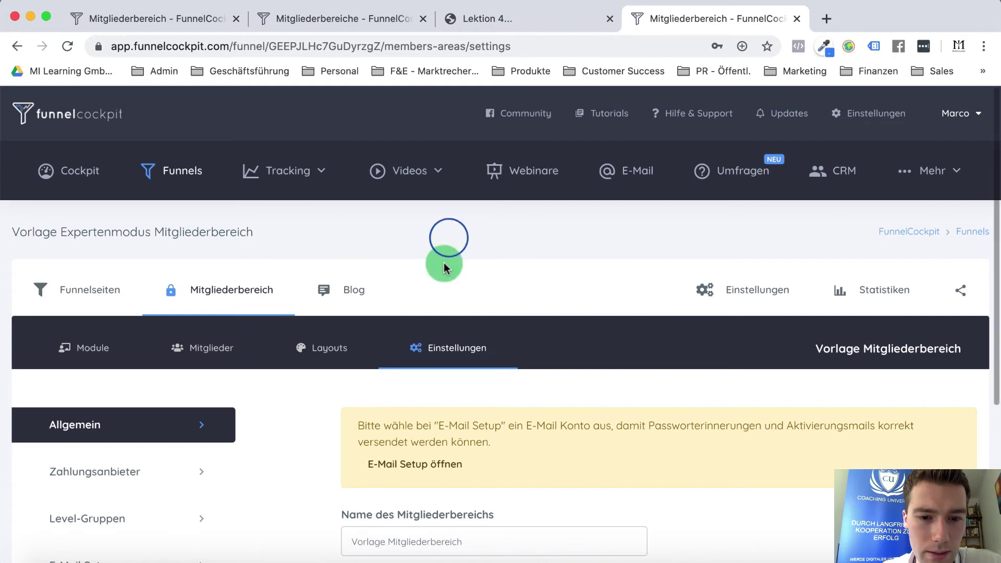
pyautogui.scroll(-2, 443, 310)
pyautogui.scroll(-1, 442, 310)
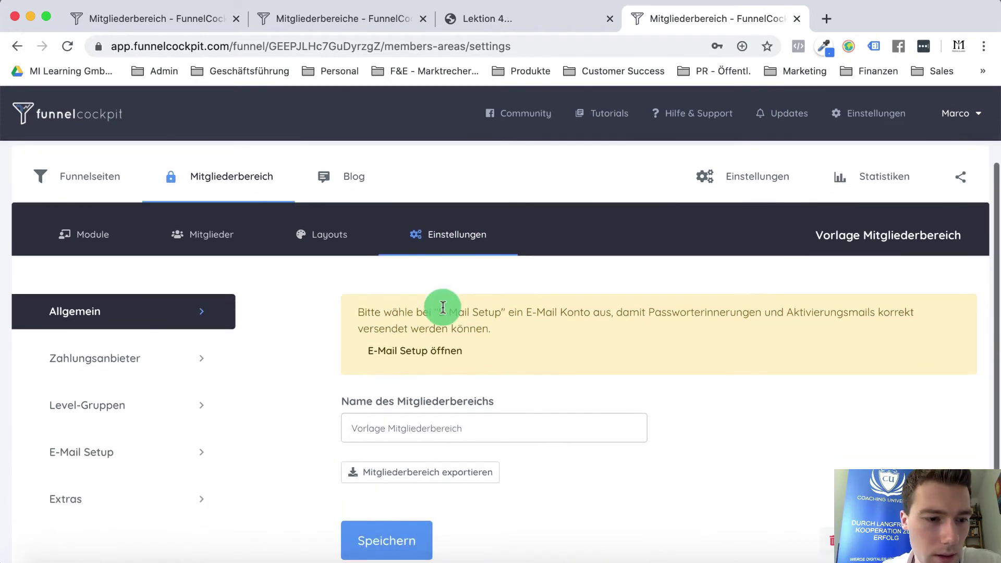
pyautogui.click(137, 406)
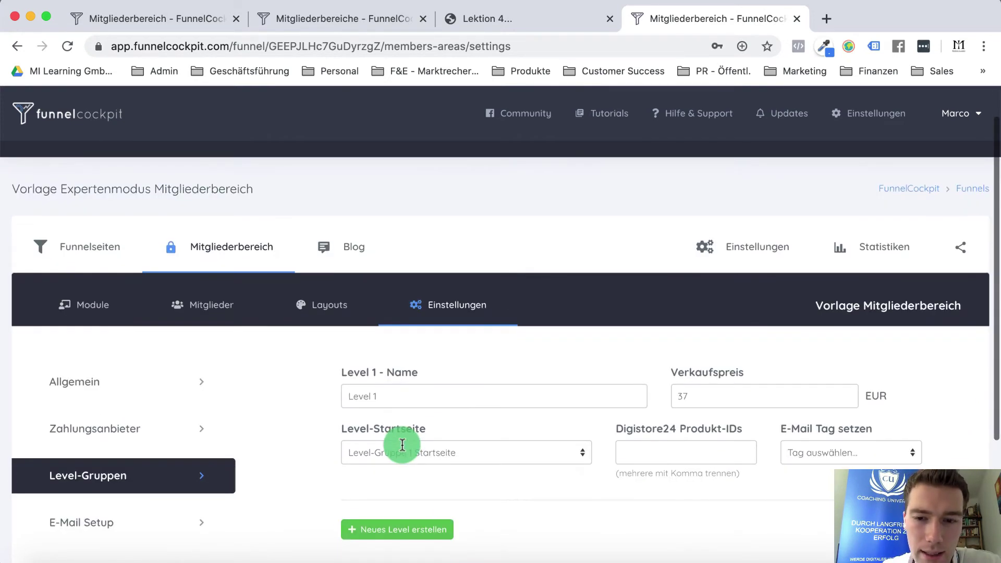
pyautogui.scroll(-1, 402, 443)
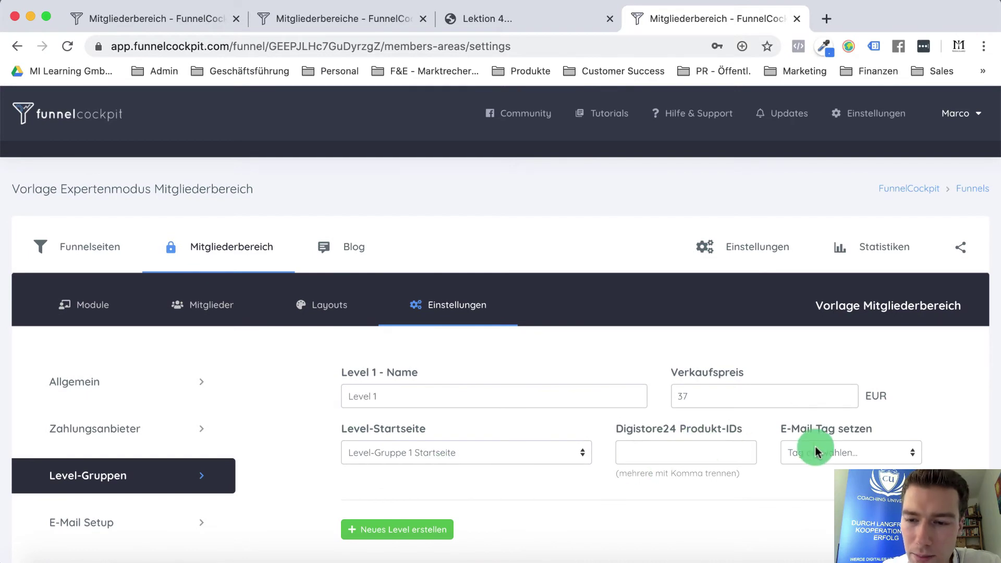
pyautogui.click(694, 455)
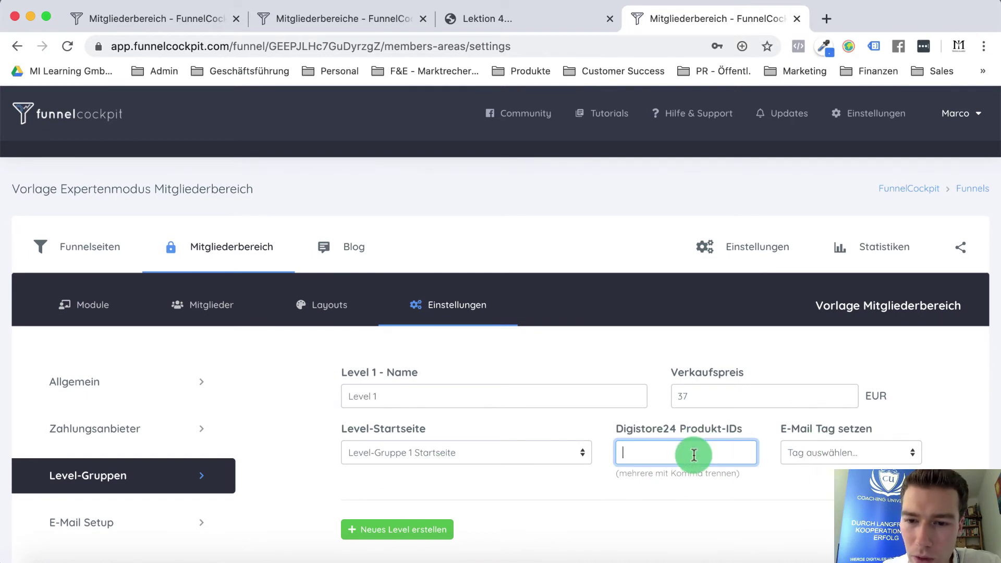
# Create a second level group in the Level-Gruppen settings.
pyautogui.click(360, 528)
pyautogui.scroll(-3, 425, 519)
pyautogui.scroll(-1, 426, 520)
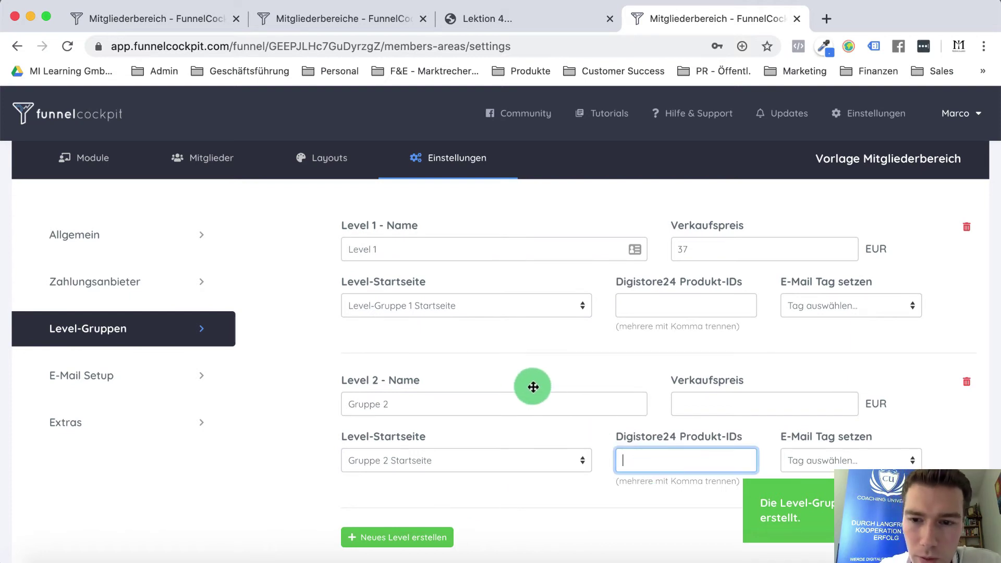
pyautogui.scroll(4, 565, 398)
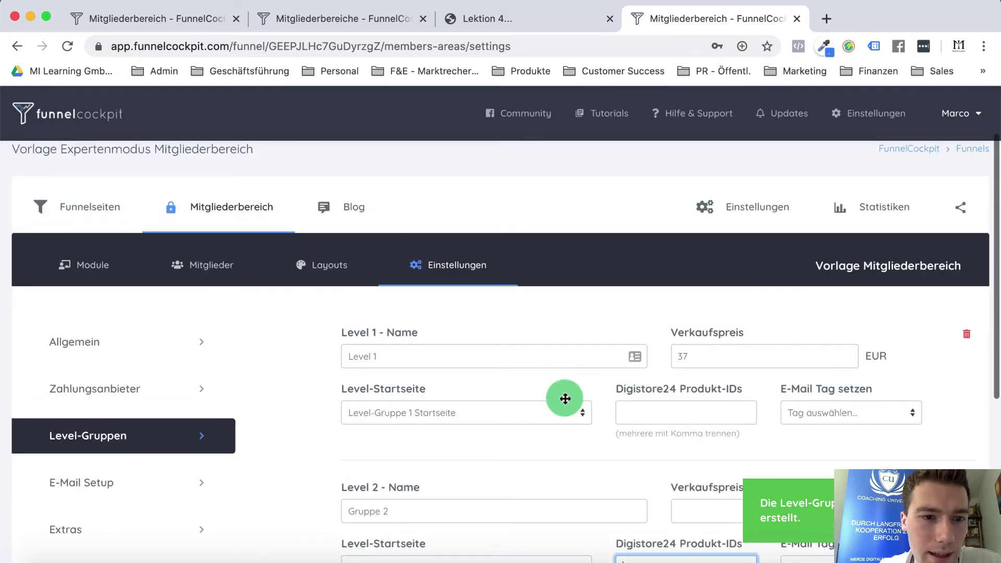
# Try granting Gruppe 2 access to Lektion 1 and Lektion 2, and remove that access again.
pyautogui.click(97, 266)
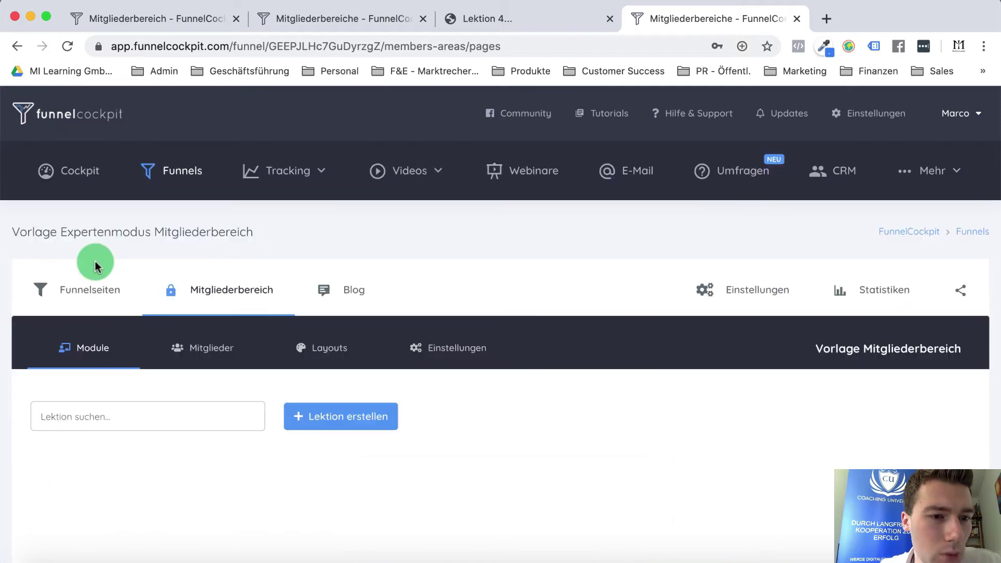
pyautogui.scroll(-5, 286, 381)
pyautogui.click(290, 384)
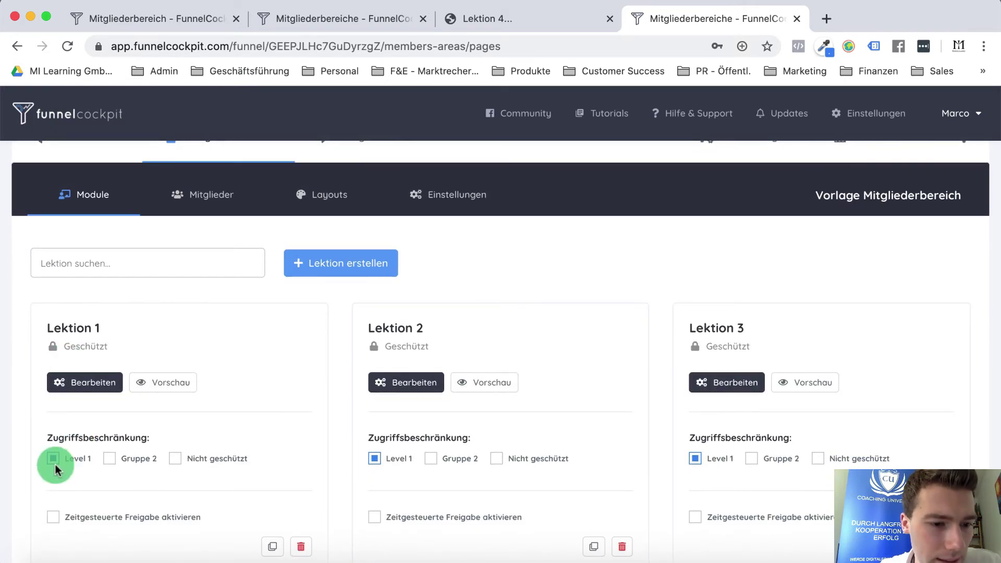
pyautogui.click(134, 464)
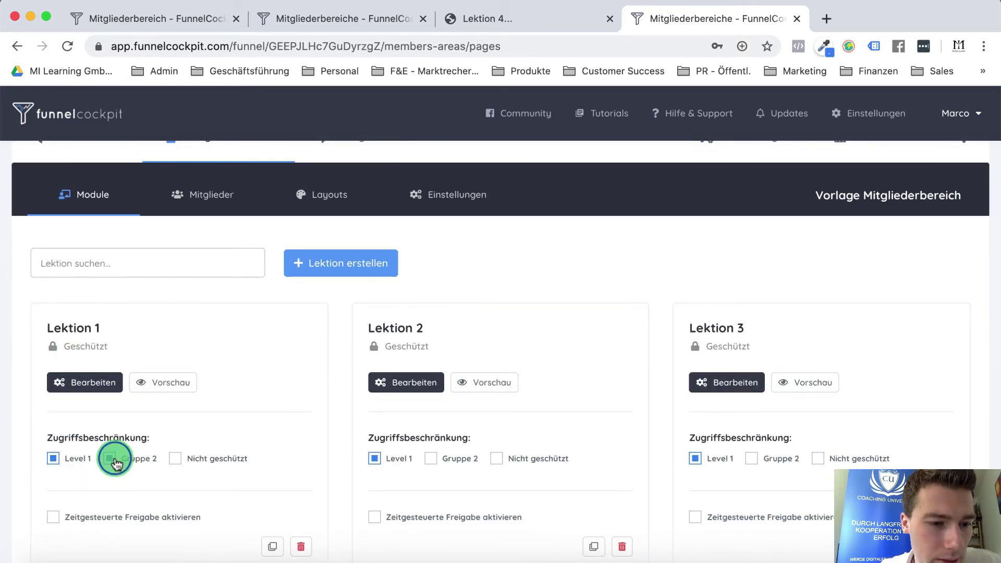
pyautogui.click(115, 461)
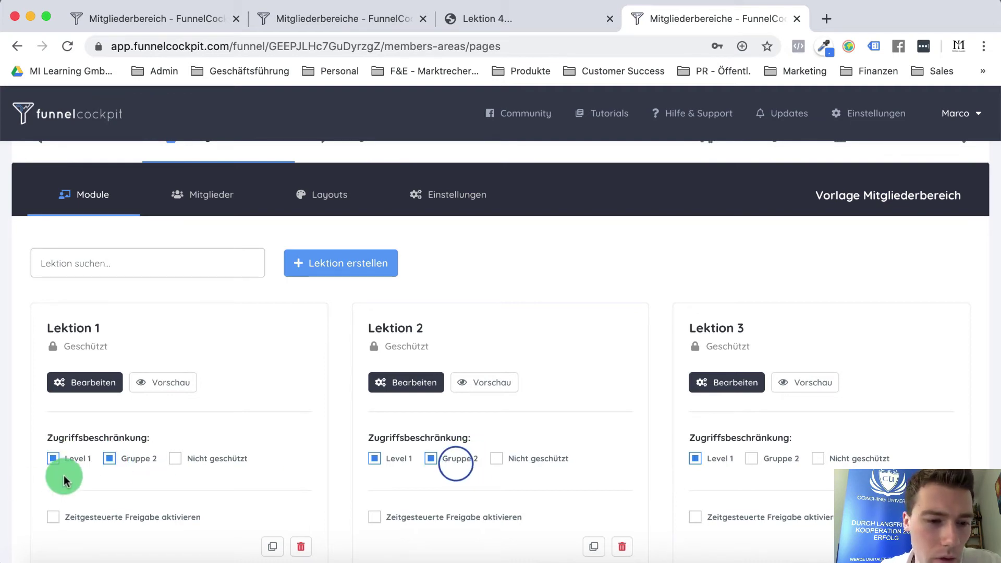
pyautogui.click(443, 460)
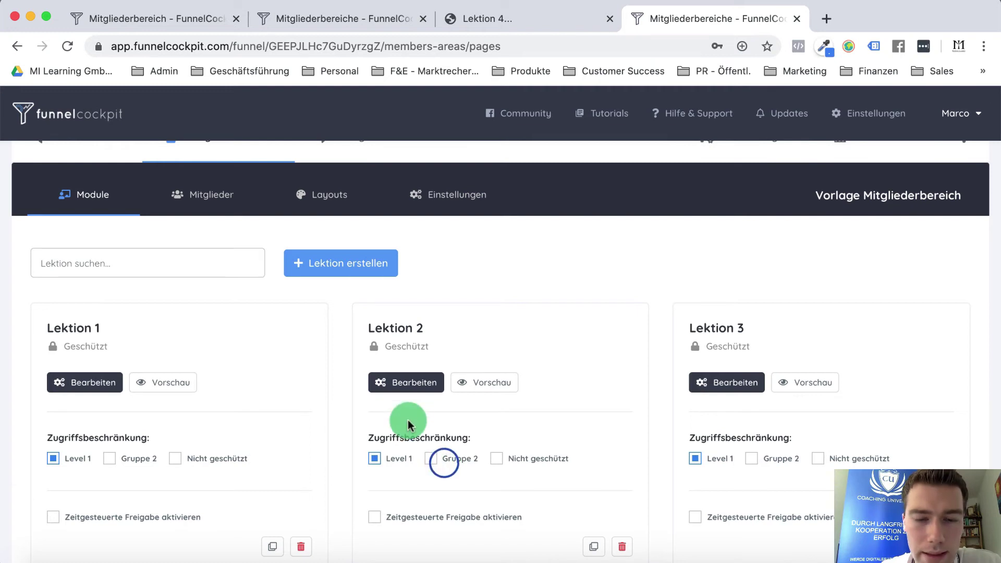
# Open the expert member area's Zahlungsanbieter settings and examine how Digistore24 gives members their password after purchase.
pyautogui.scroll(3, 423, 397)
pyautogui.click(445, 361)
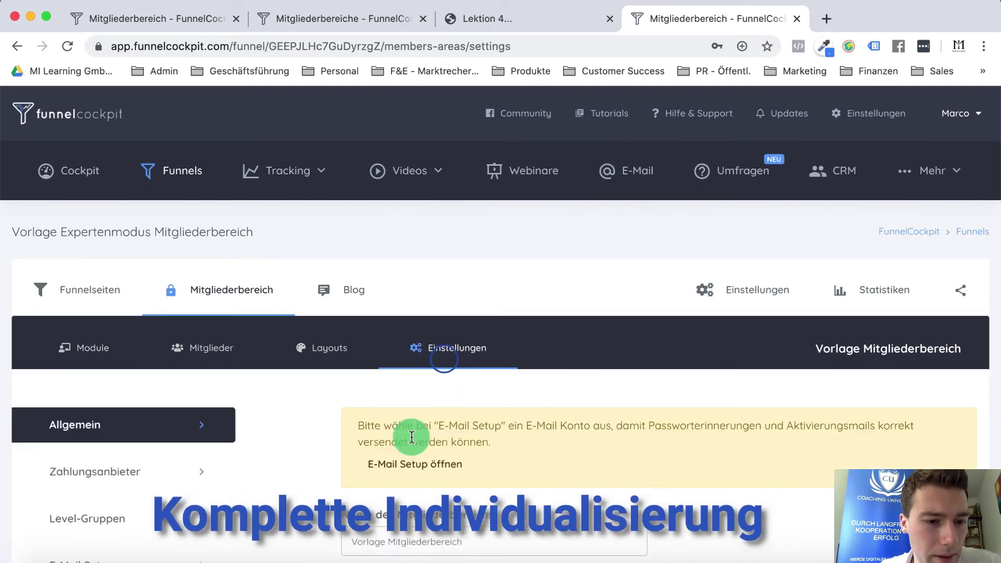
pyautogui.scroll(-2, 413, 441)
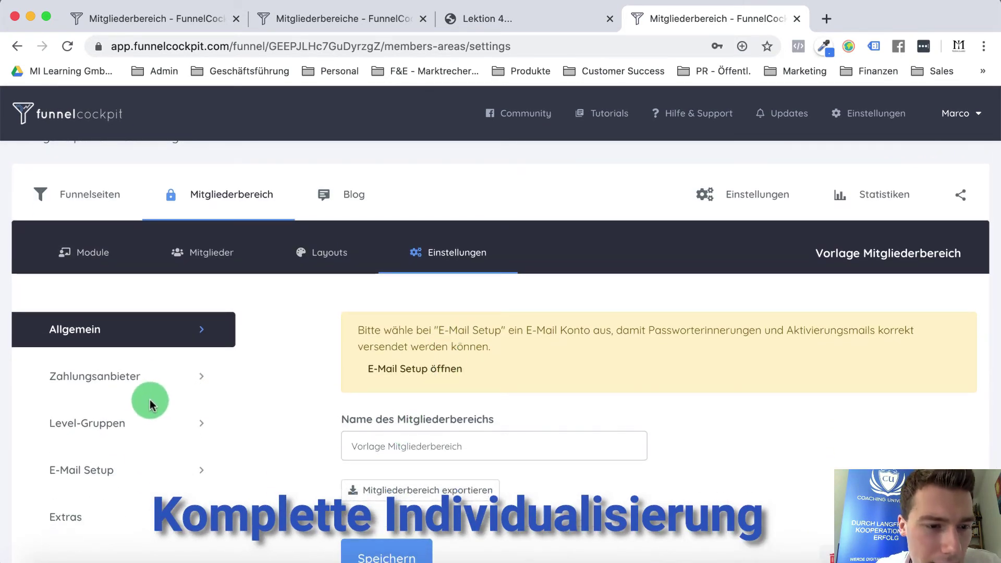
pyautogui.scroll(-2, 304, 447)
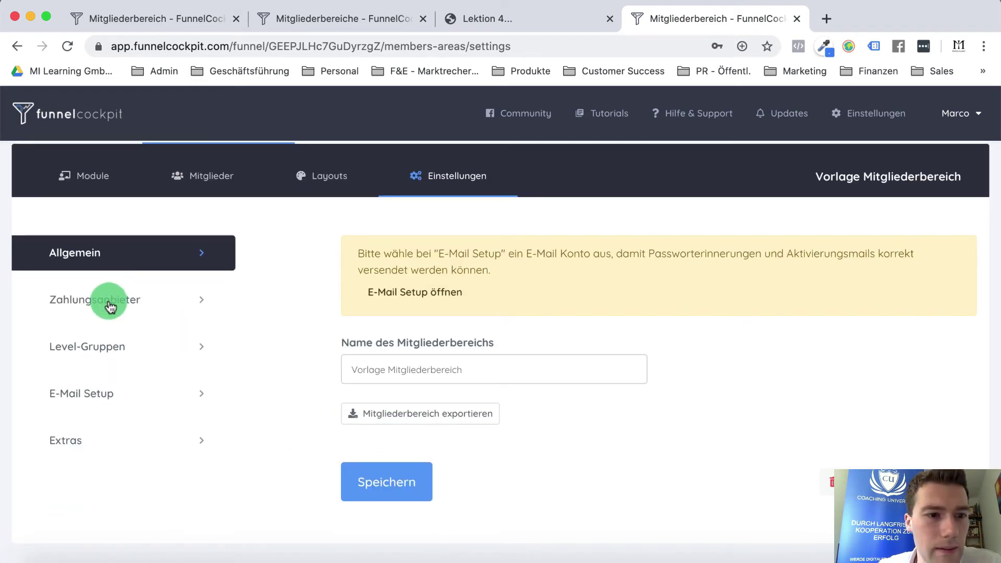
pyautogui.click(110, 306)
pyautogui.scroll(-1, 339, 455)
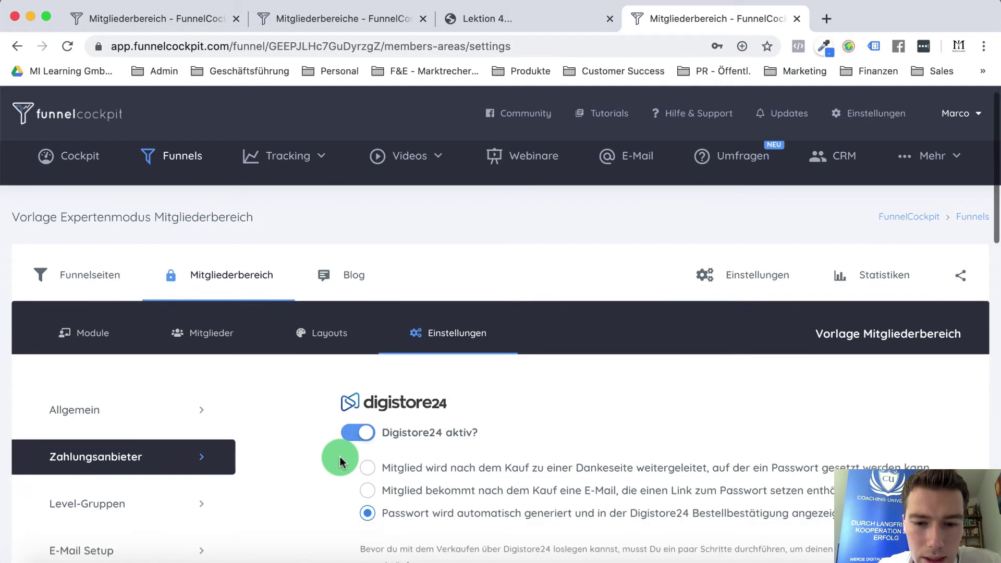
pyautogui.scroll(-1, 339, 456)
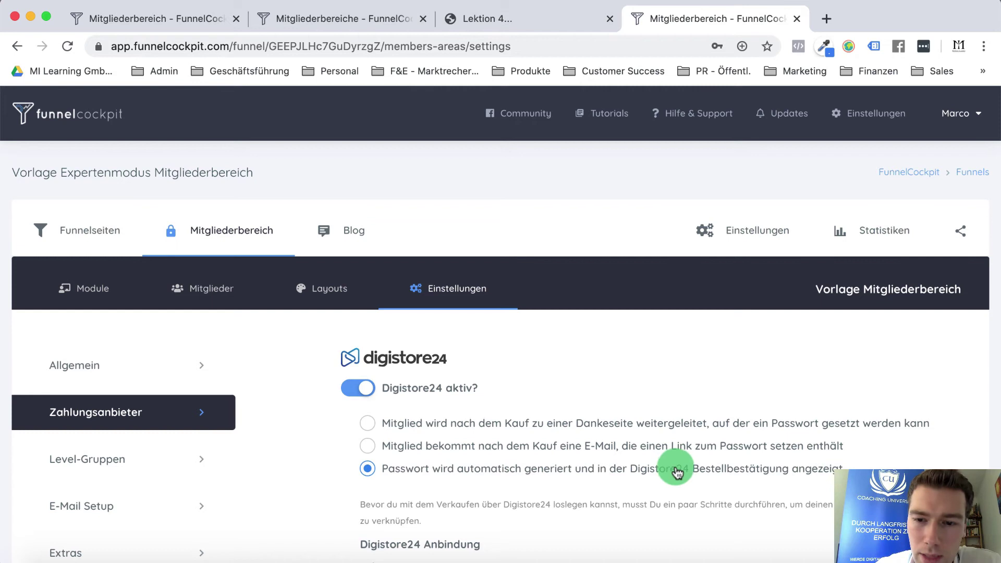
# Deactivate Digistore24 as a payment provider and look through the other available providers.
pyautogui.click(359, 391)
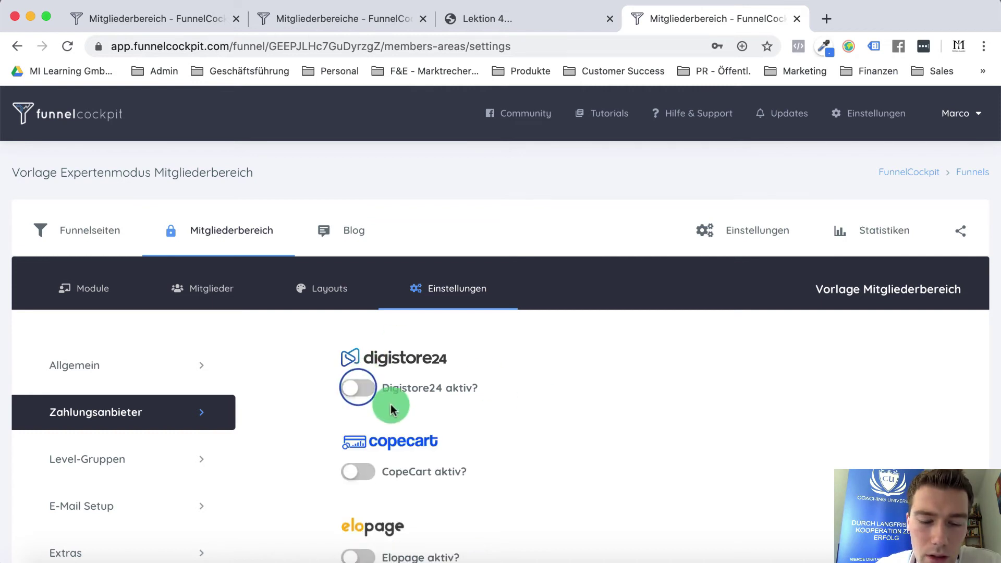
pyautogui.scroll(-3, 390, 405)
pyautogui.scroll(-2, 348, 542)
pyautogui.scroll(-6, 348, 542)
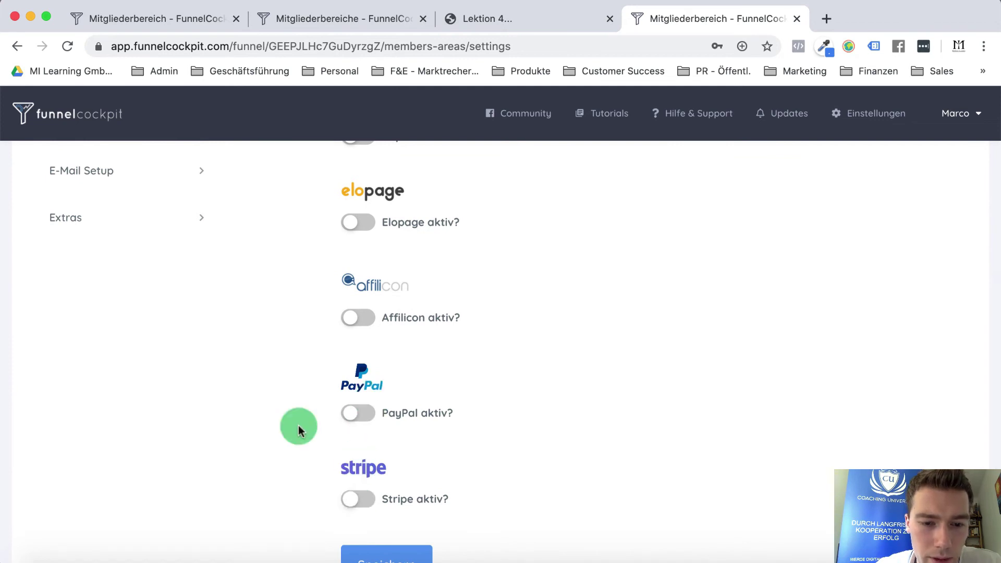
# Open the expert member area's Level-Gruppen settings and examine the e-mail tags that can be assigned to Level 1 buyers.
pyautogui.scroll(7, 299, 425)
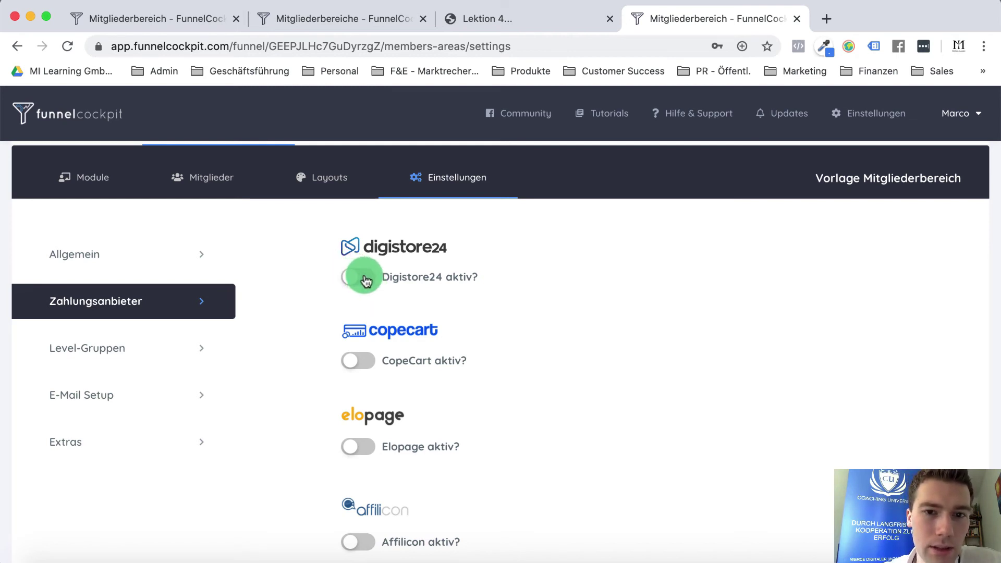
pyautogui.scroll(1, 366, 281)
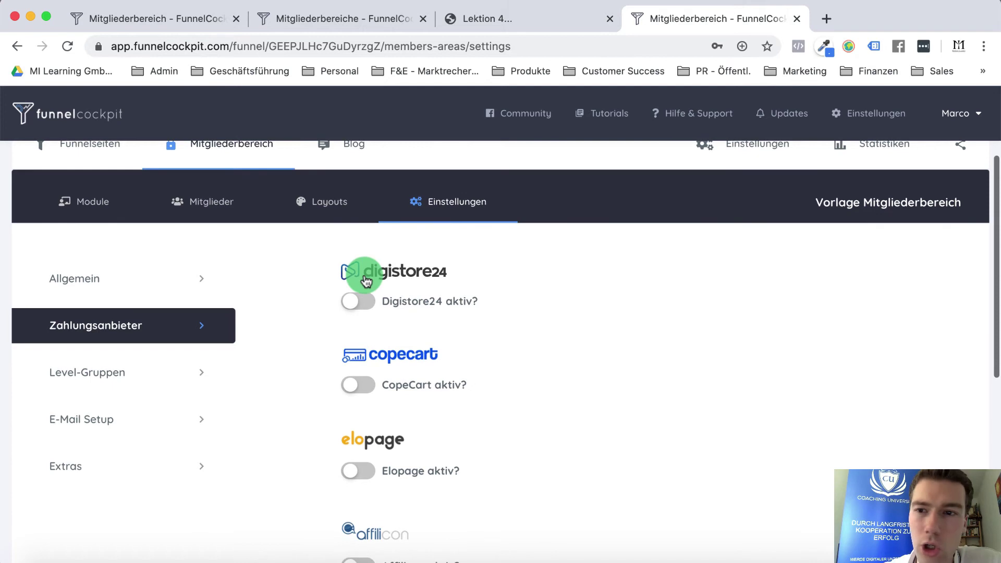
pyautogui.click(135, 372)
pyautogui.scroll(-4, 336, 398)
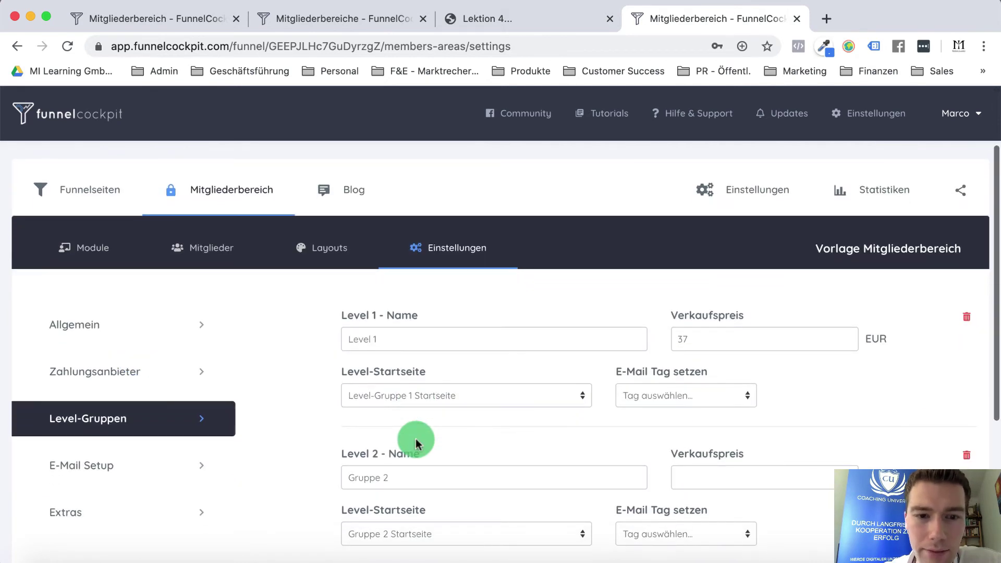
pyautogui.click(632, 400)
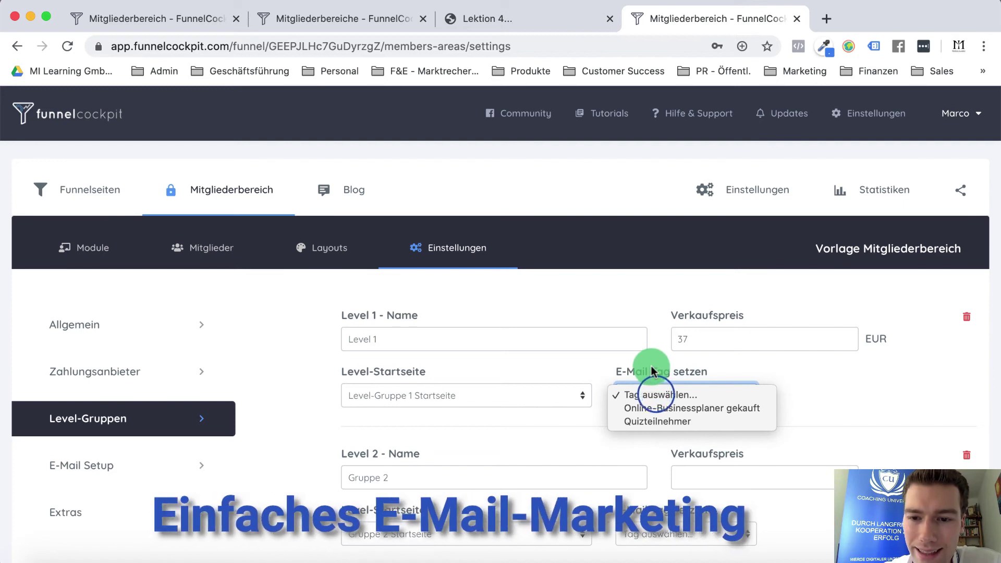
pyautogui.click(646, 374)
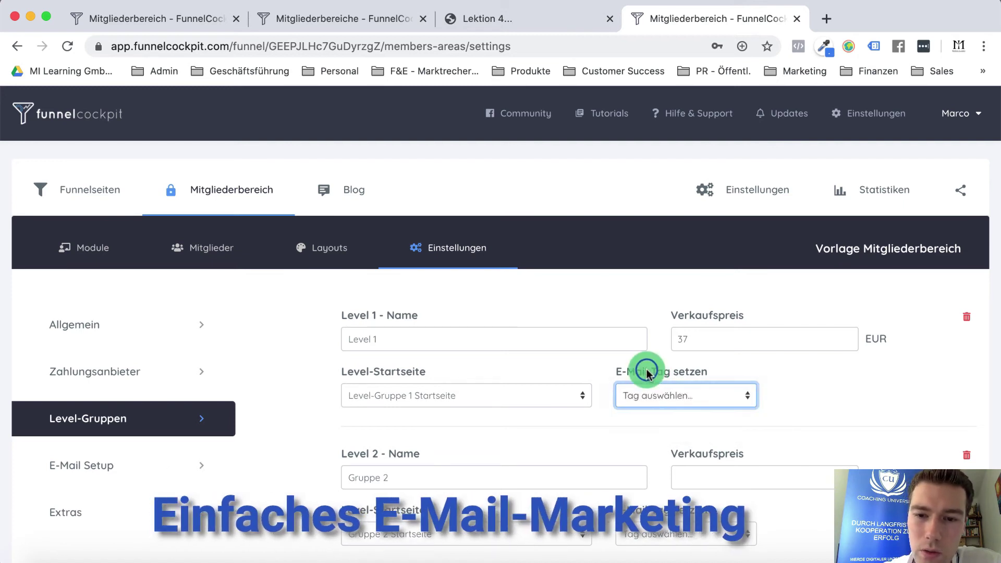
pyautogui.click(647, 395)
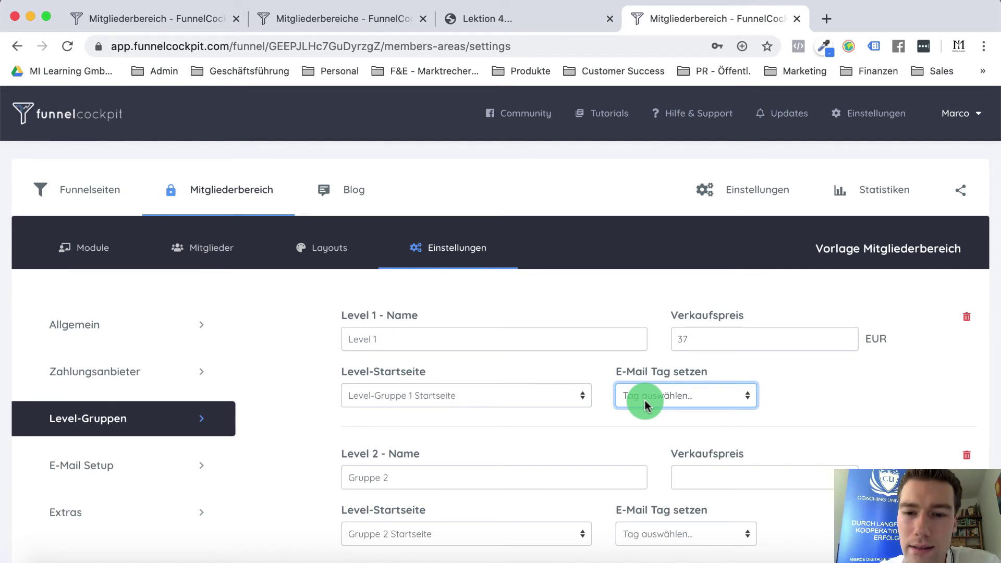
# Locate the E-Mail marketing area and review the Level 1 tag choices and the settings of both level groups again.
pyautogui.scroll(3, 644, 400)
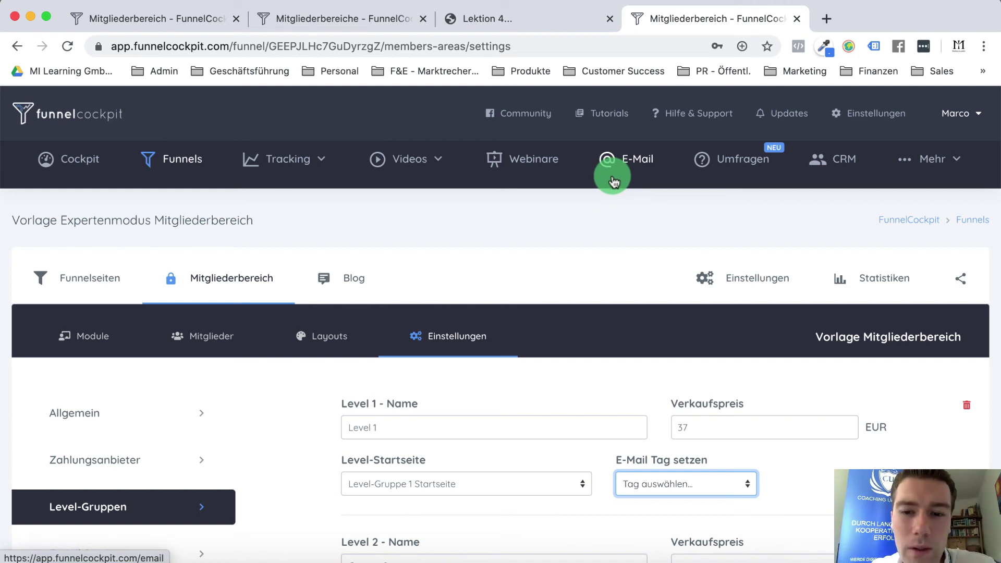
pyautogui.scroll(-3, 607, 340)
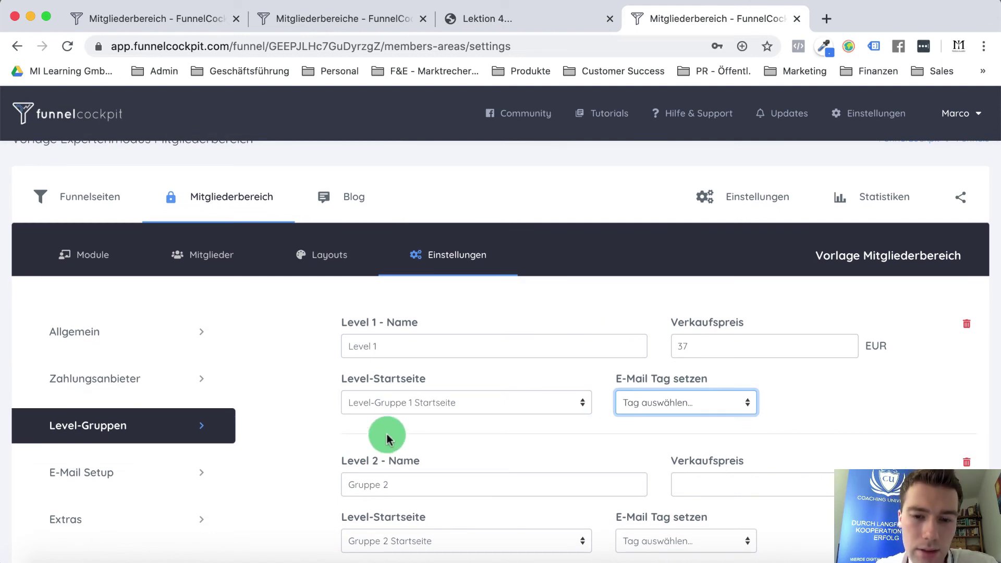
pyautogui.scroll(-1, 387, 438)
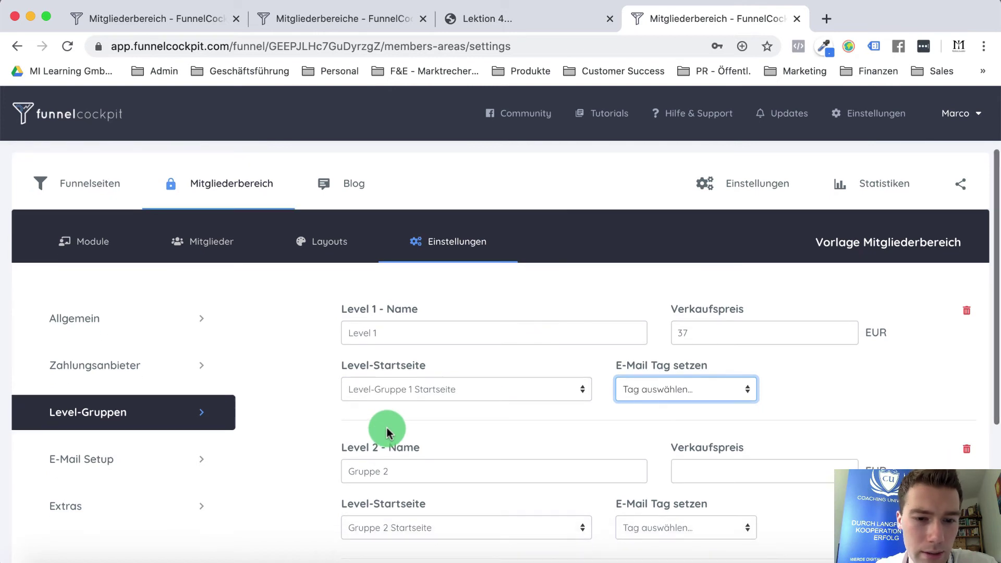
pyautogui.click(676, 392)
pyautogui.click(652, 358)
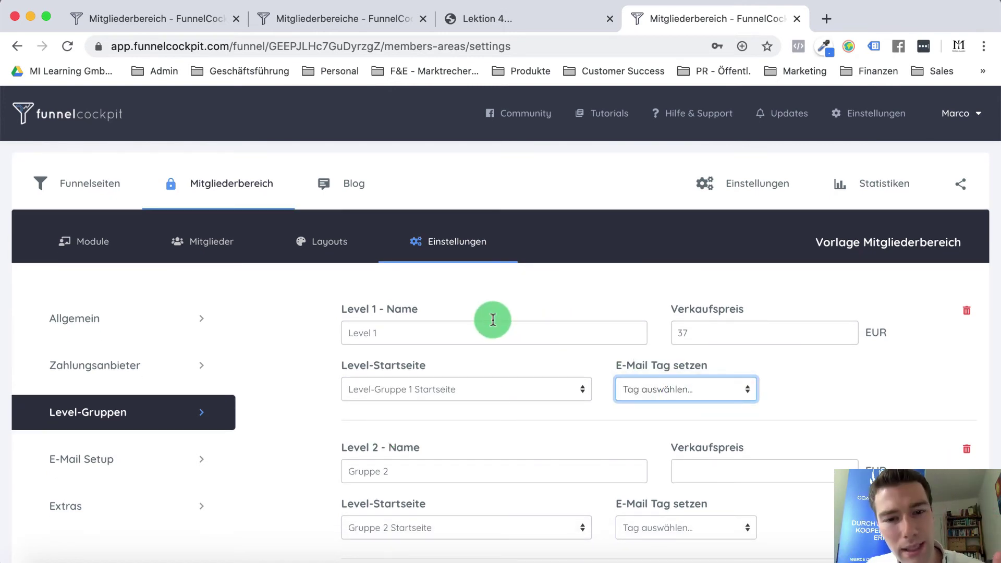
pyautogui.scroll(3, 490, 318)
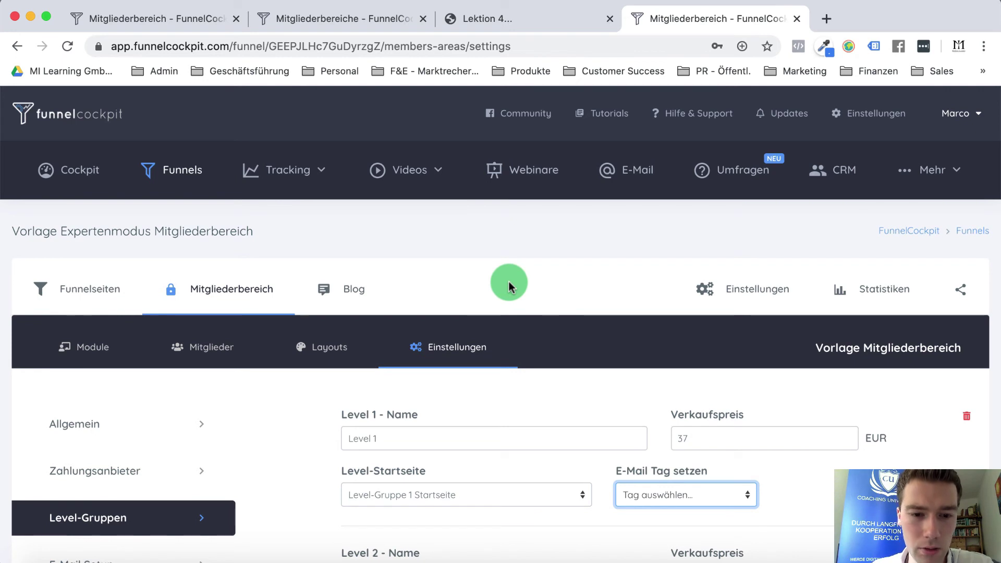
pyautogui.scroll(-1, 509, 284)
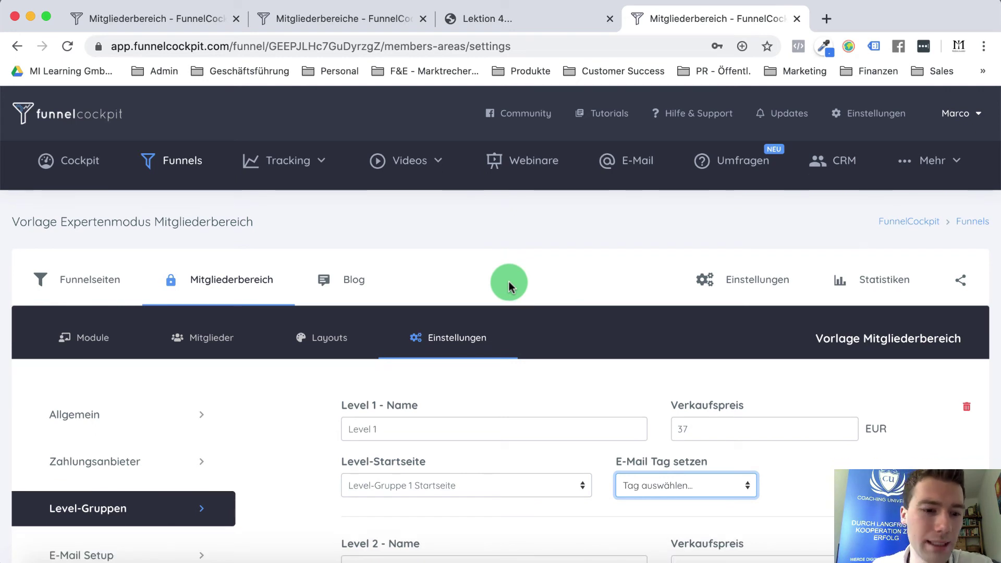
pyautogui.scroll(-5, 509, 284)
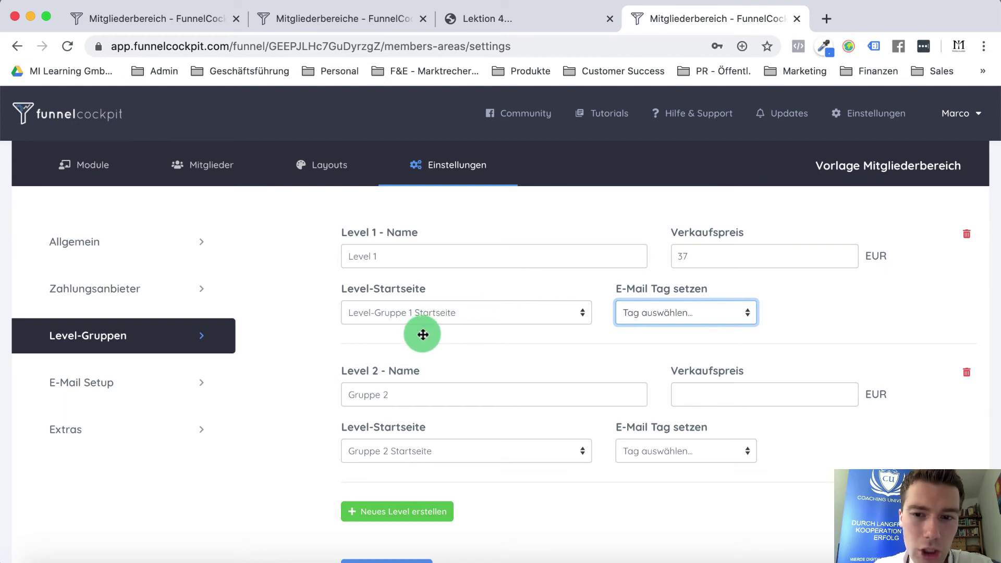
# Open the E-Mail Setup settings and examine the SMTP account, level group notifications, activation mail and password reset mail options.
pyautogui.click(81, 382)
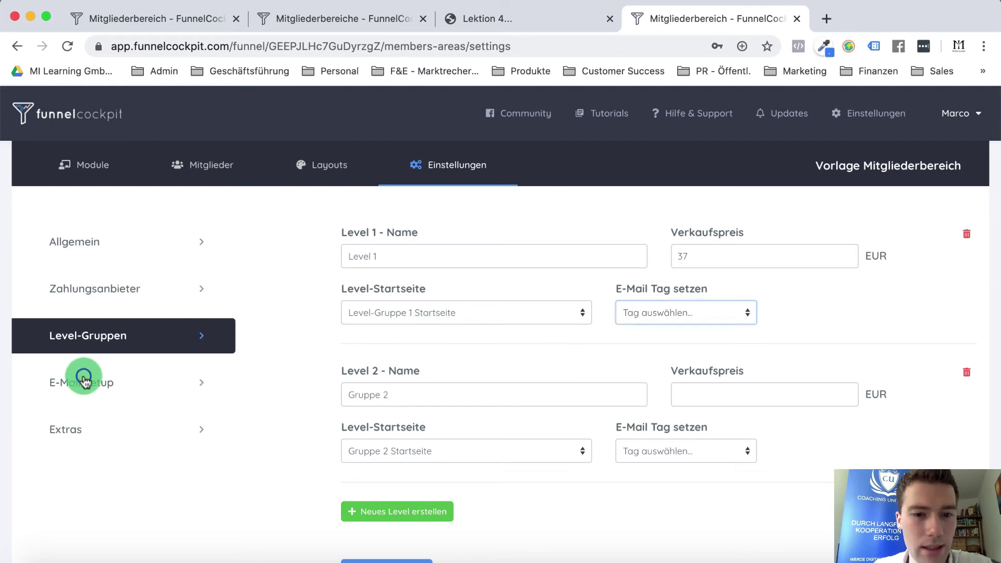
pyautogui.scroll(-5, 481, 392)
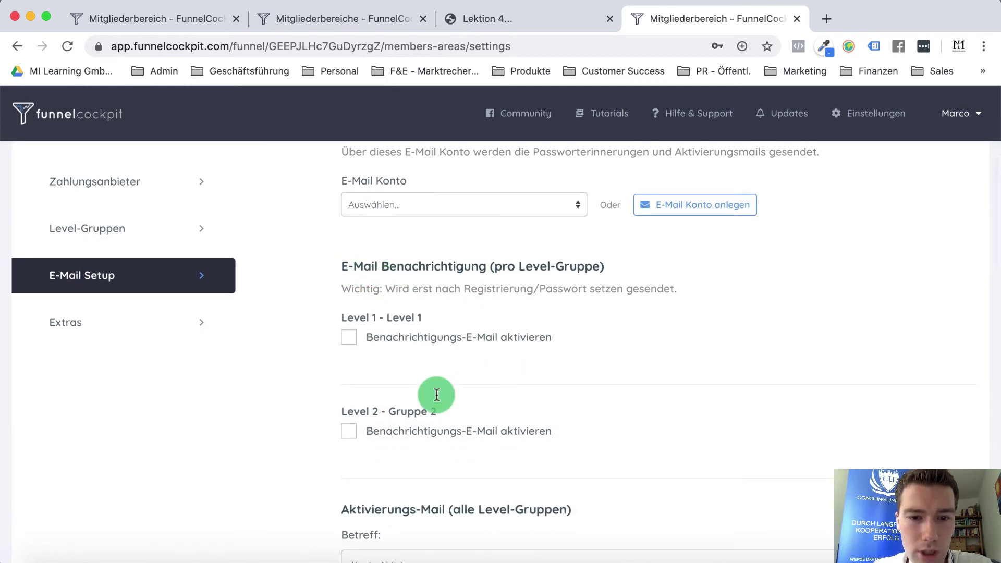
pyautogui.scroll(-5, 424, 416)
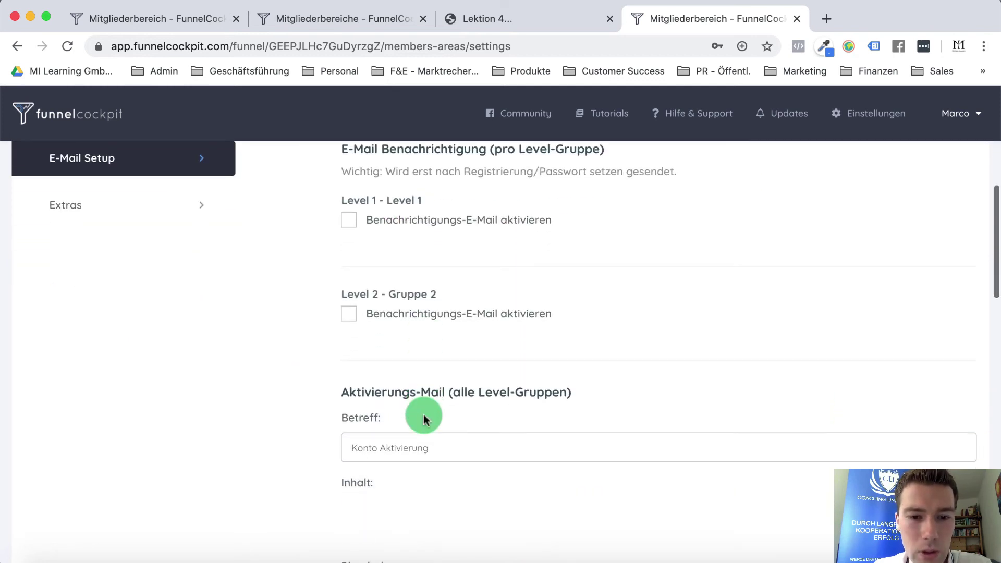
pyautogui.scroll(-3, 423, 416)
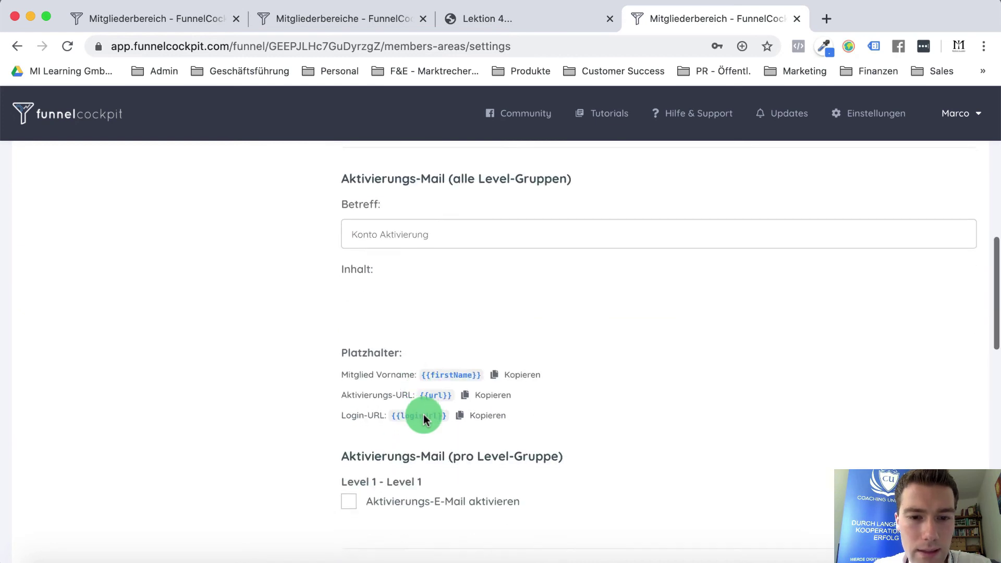
pyautogui.scroll(-4, 423, 416)
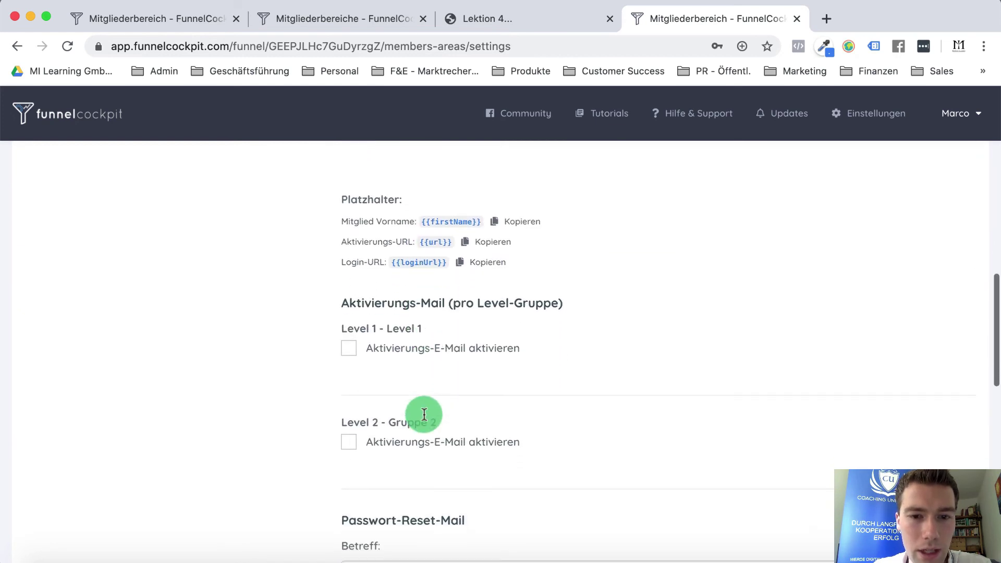
pyautogui.scroll(-6, 423, 414)
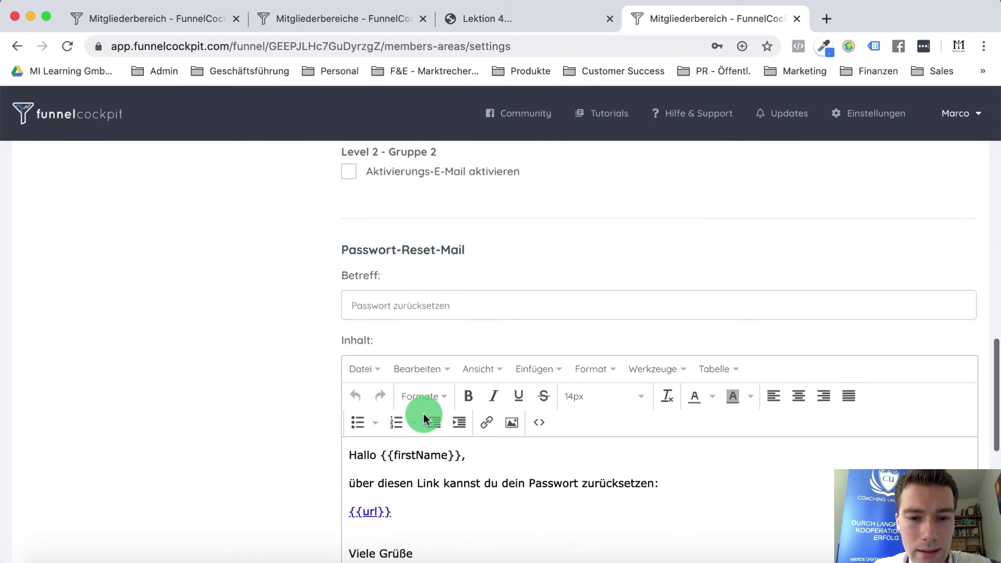
pyautogui.scroll(-2, 157, 427)
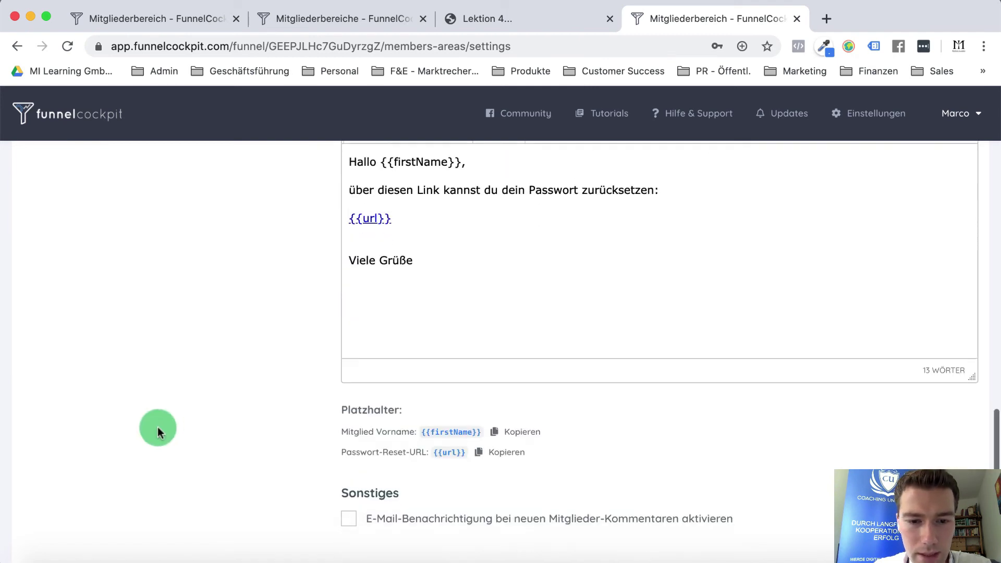
pyautogui.scroll(15, 157, 427)
pyautogui.scroll(5, 158, 427)
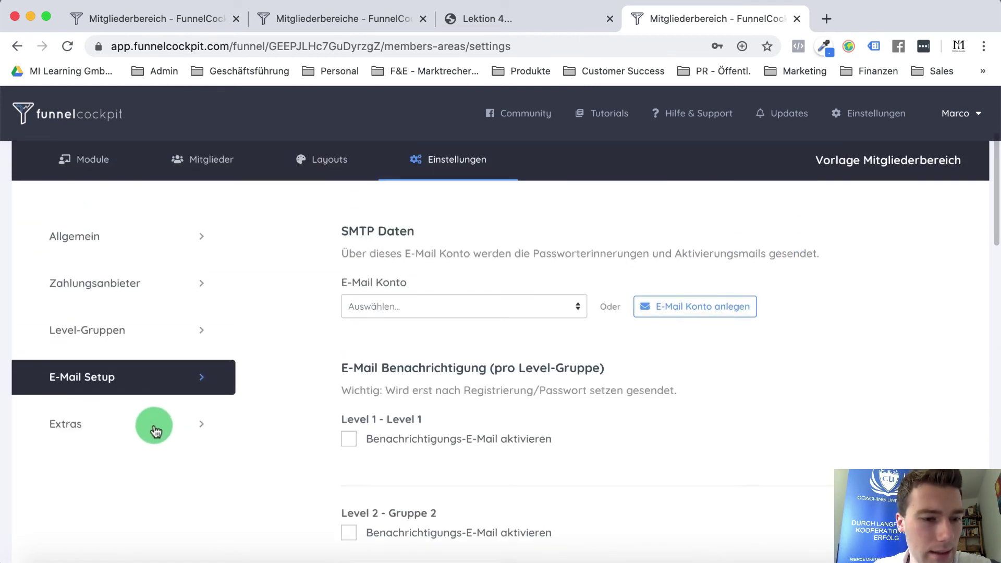
# Open the Extras settings, activate PDF certificate creation to view its title, signature, logo and text fields, and deactivate it again.
pyautogui.scroll(4, 157, 425)
pyautogui.scroll(-1, 326, 428)
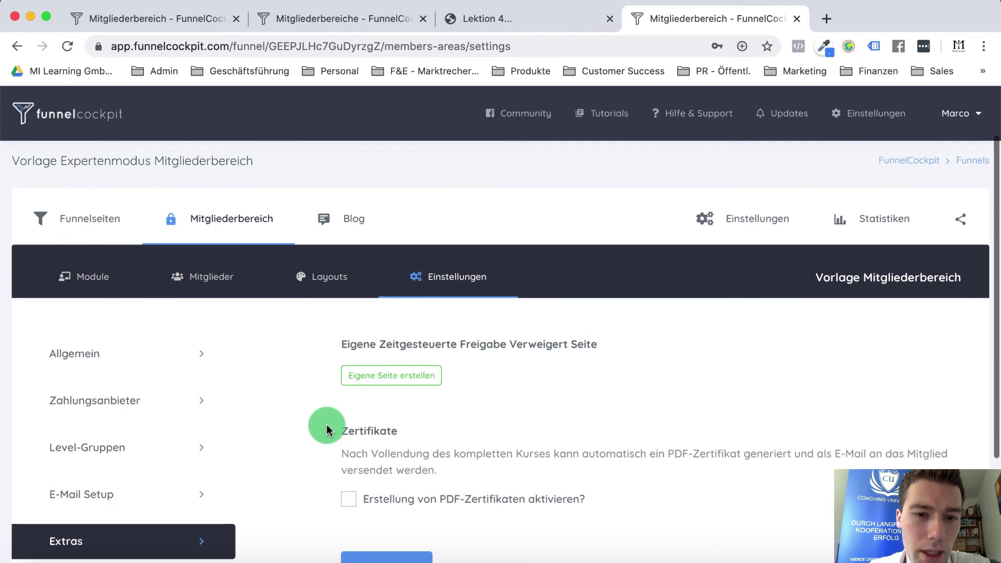
pyautogui.click(355, 500)
pyautogui.scroll(-2, 352, 496)
pyautogui.scroll(-1, 352, 497)
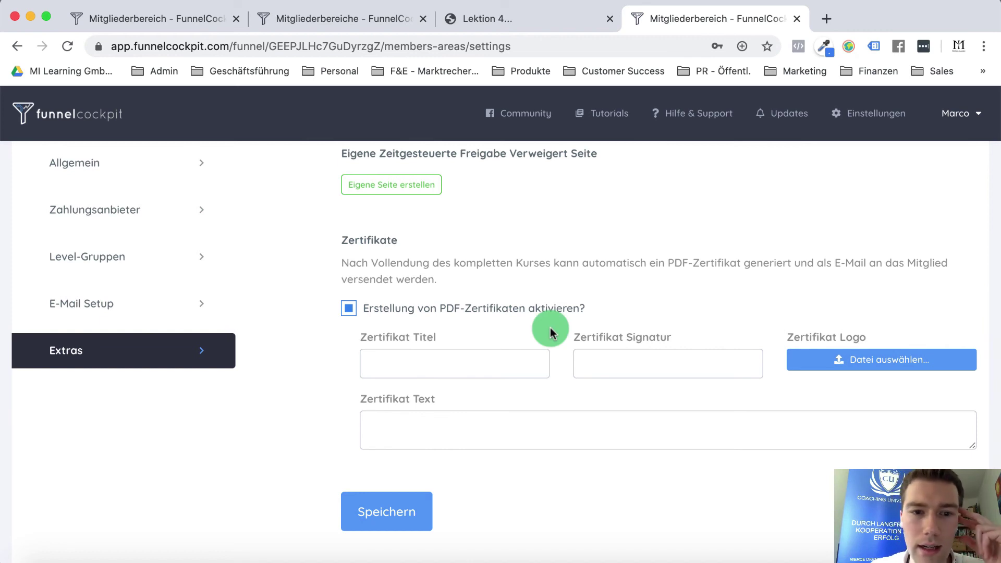
pyautogui.click(482, 308)
pyautogui.scroll(2, 482, 310)
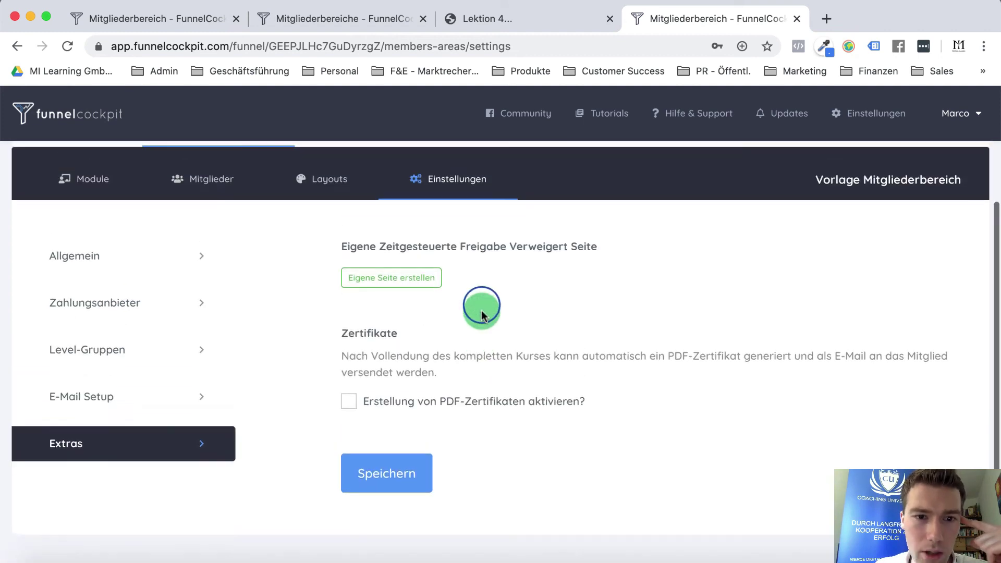
# Create a custom access-denied page for time-controlled release, preview it from the member area's layouts, and close the preview.
pyautogui.moveTo(342, 252); pyautogui.dragTo(608, 250)
pyautogui.click(376, 285)
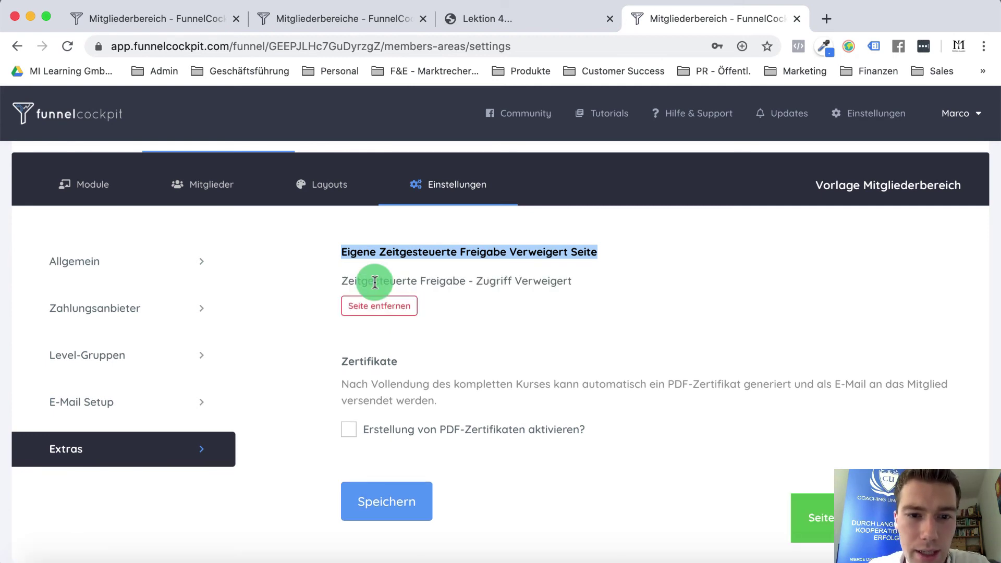
pyautogui.scroll(3, 454, 328)
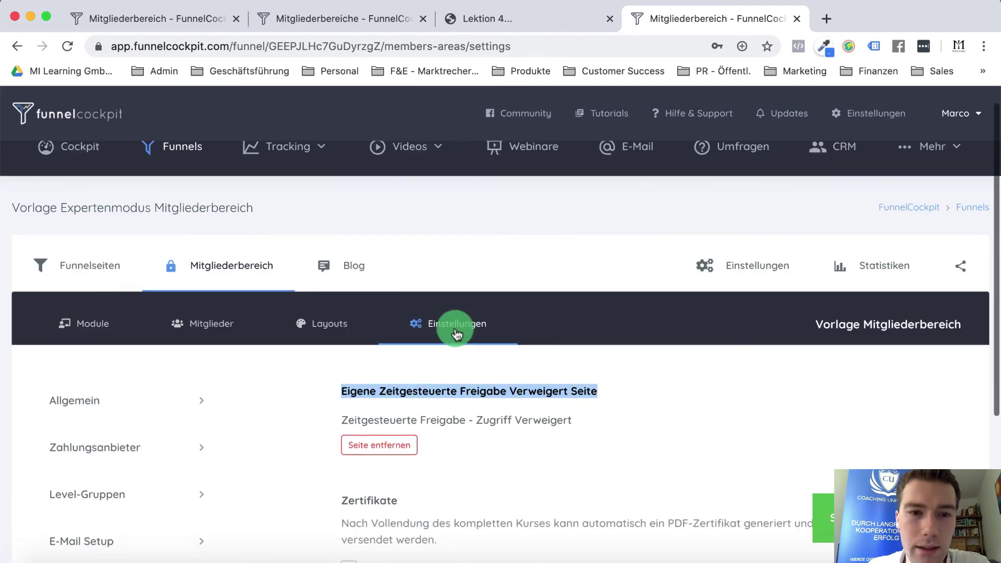
pyautogui.click(310, 333)
pyautogui.scroll(-5, 433, 362)
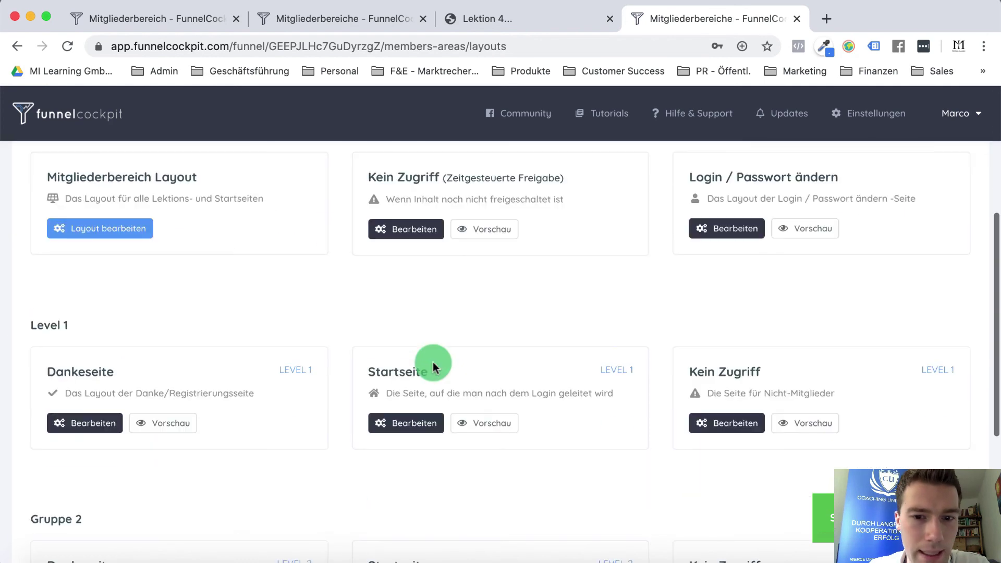
pyautogui.click(469, 230)
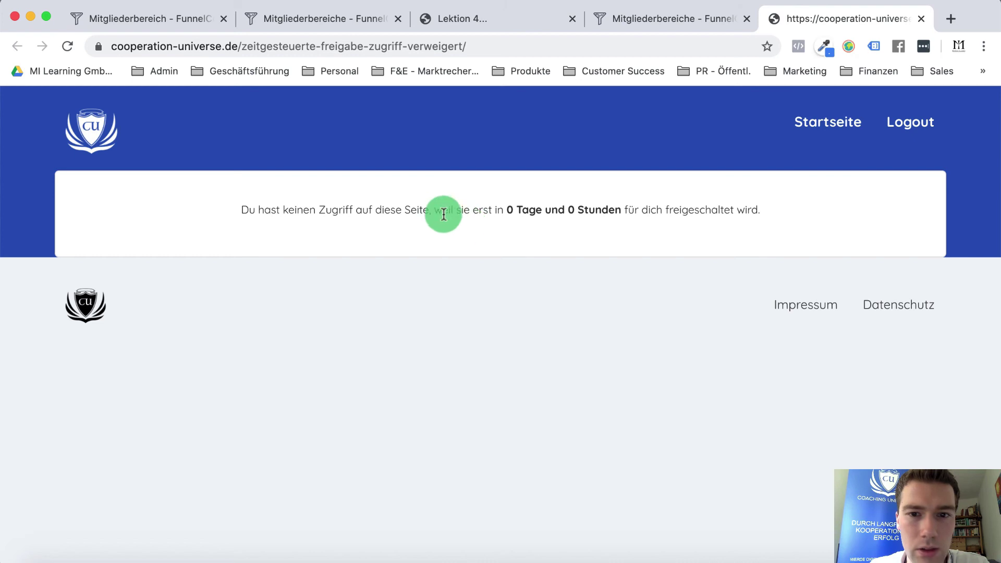
pyautogui.moveTo(508, 210); pyautogui.dragTo(624, 208)
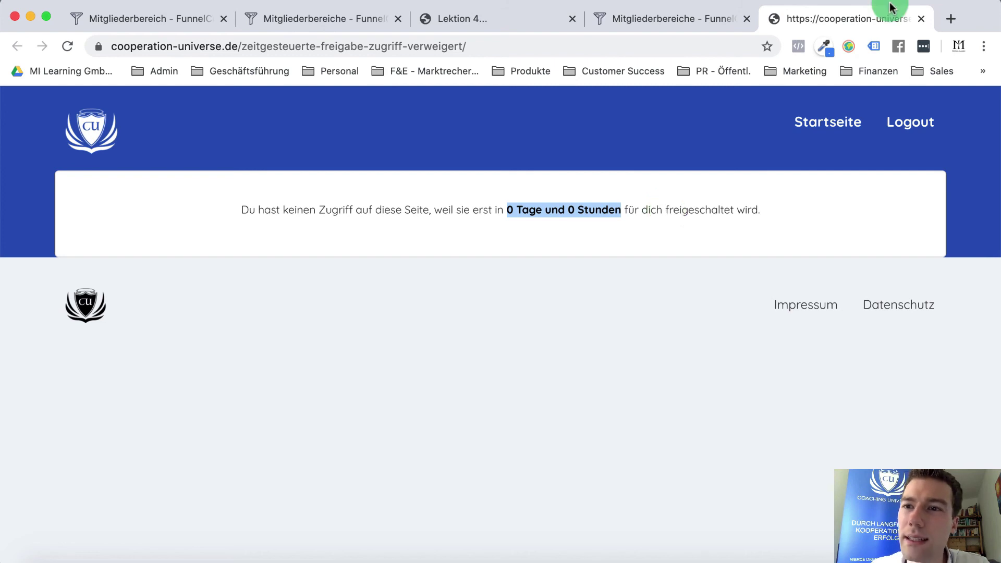
pyautogui.click(920, 19)
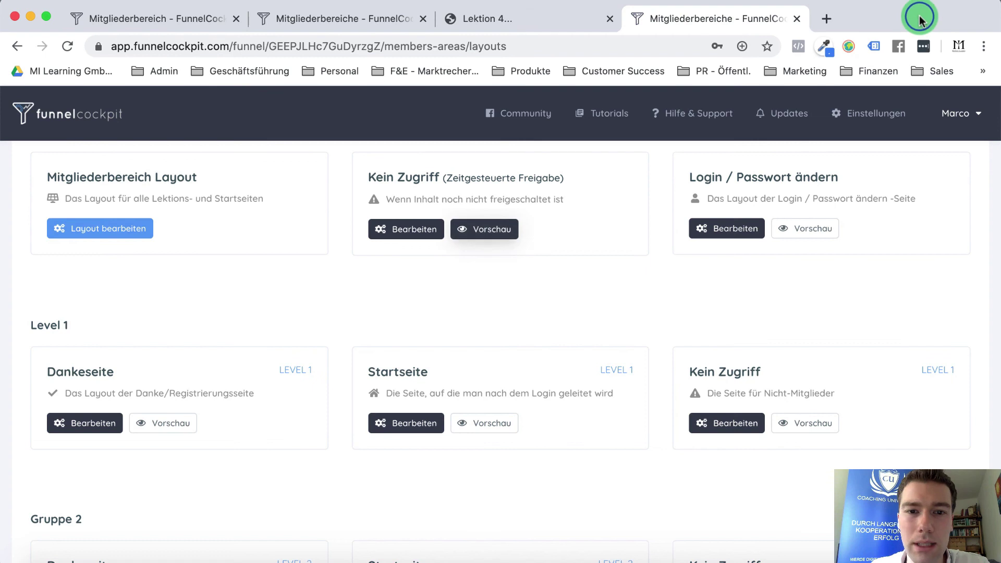
# Open the expert member area's Mitglieder overview.
pyautogui.scroll(5, 608, 264)
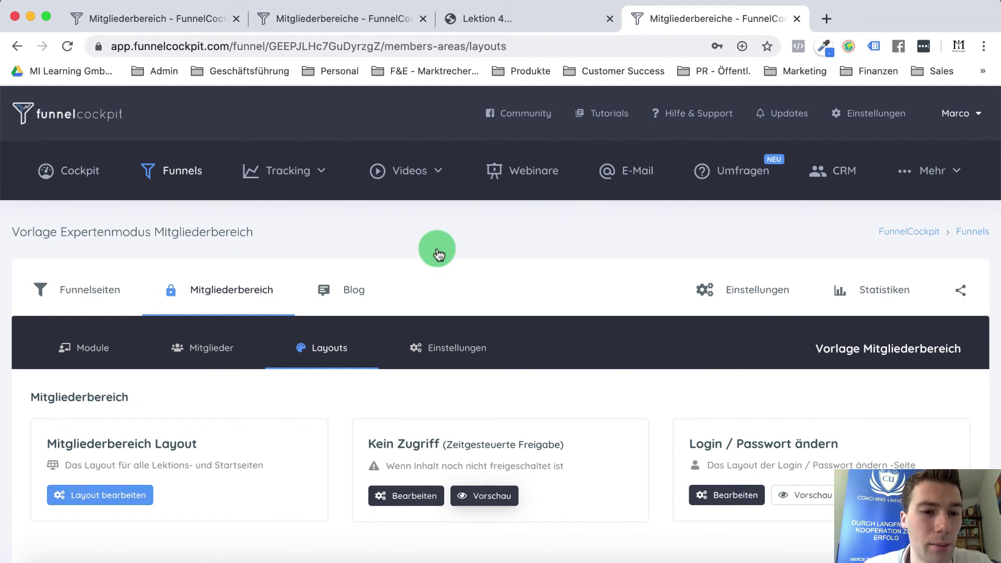
pyautogui.click(230, 355)
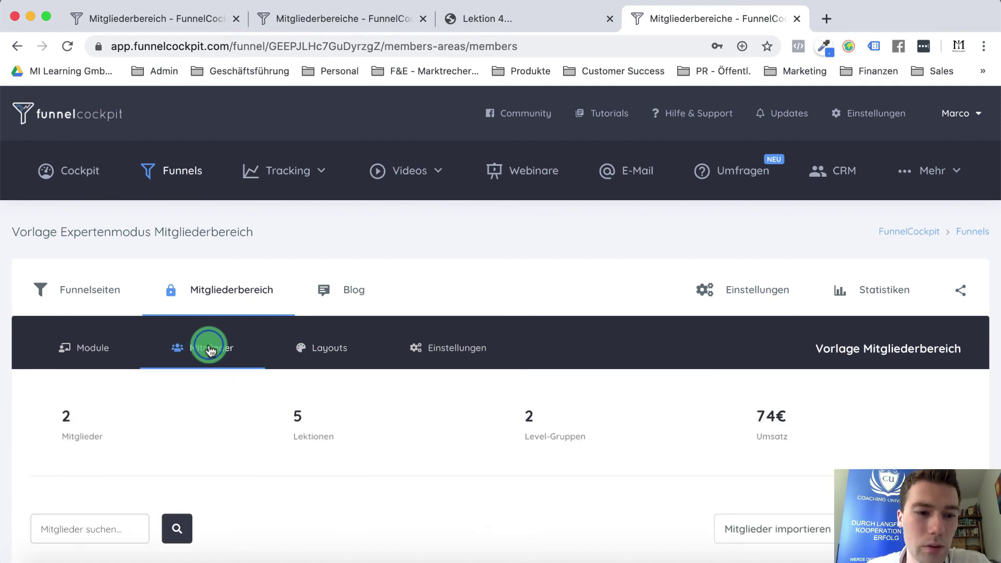